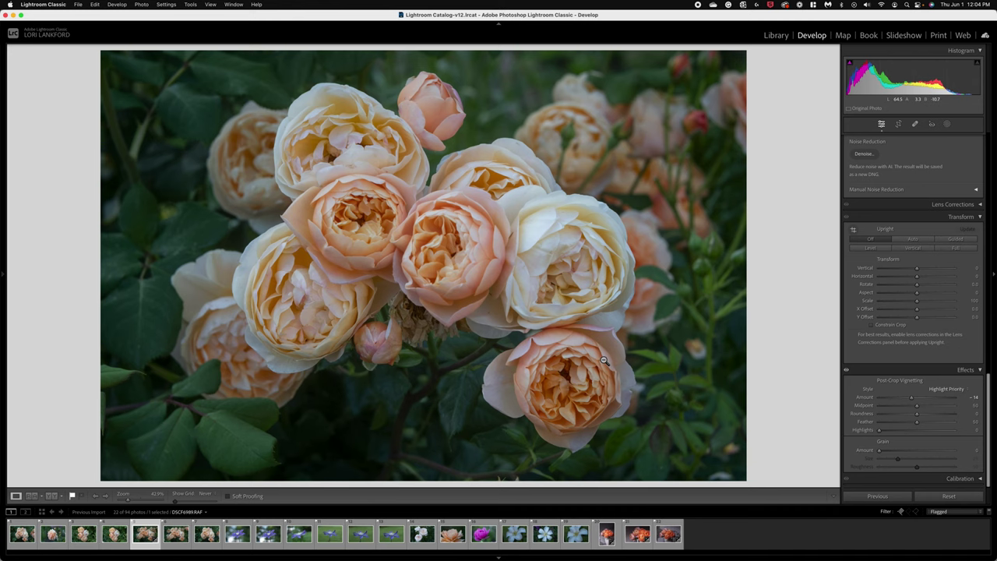
{"action": "key", "text": "Right"}
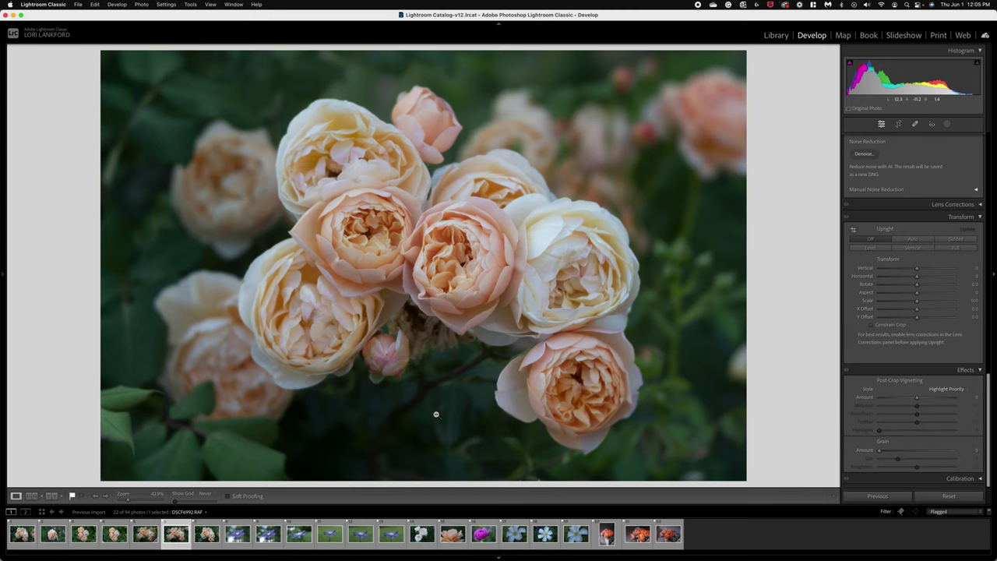
{"action": "left_click", "coordinate": [142, 541]}
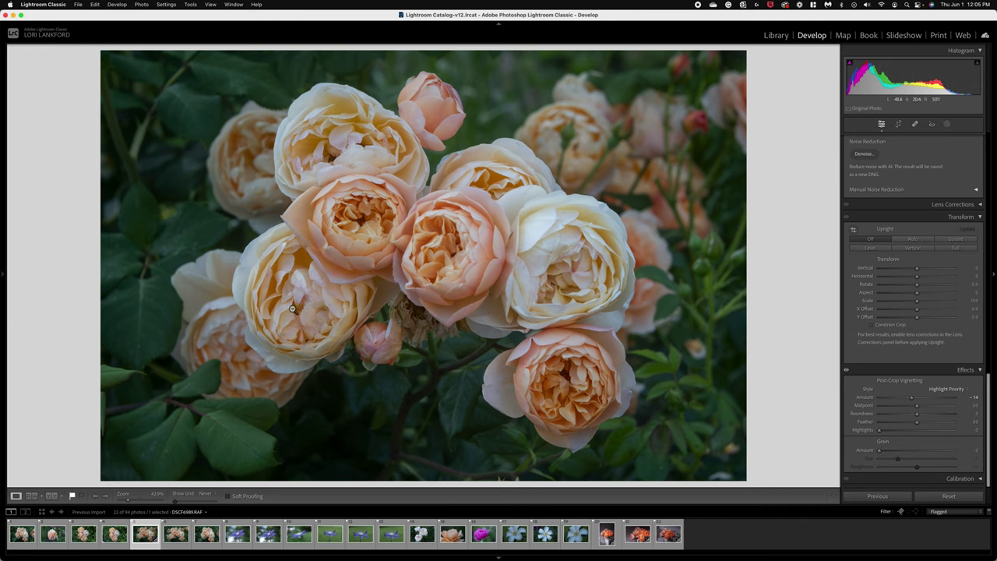
{"action": "key", "text": "Right"}
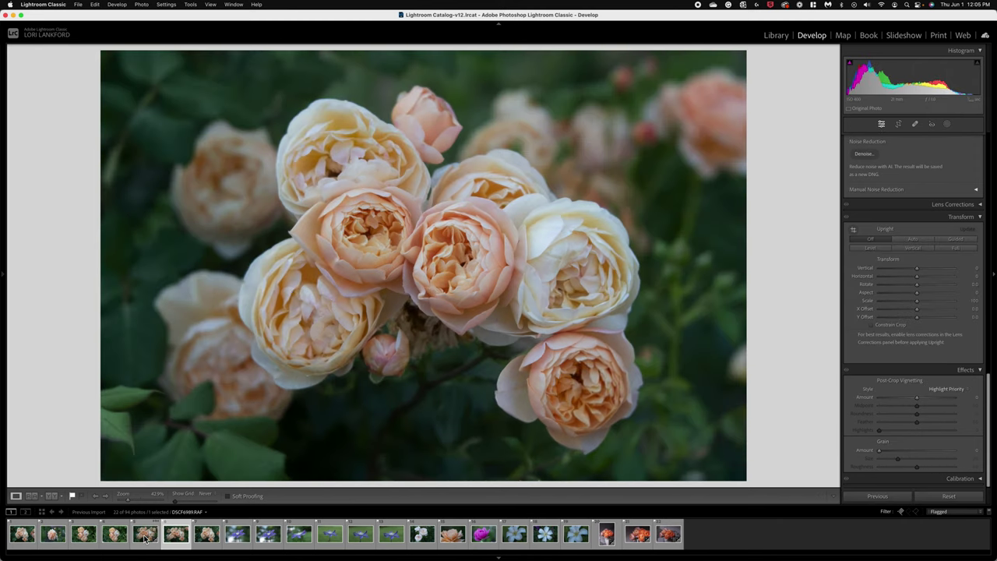
{"action": "left_click", "coordinate": [145, 536]}
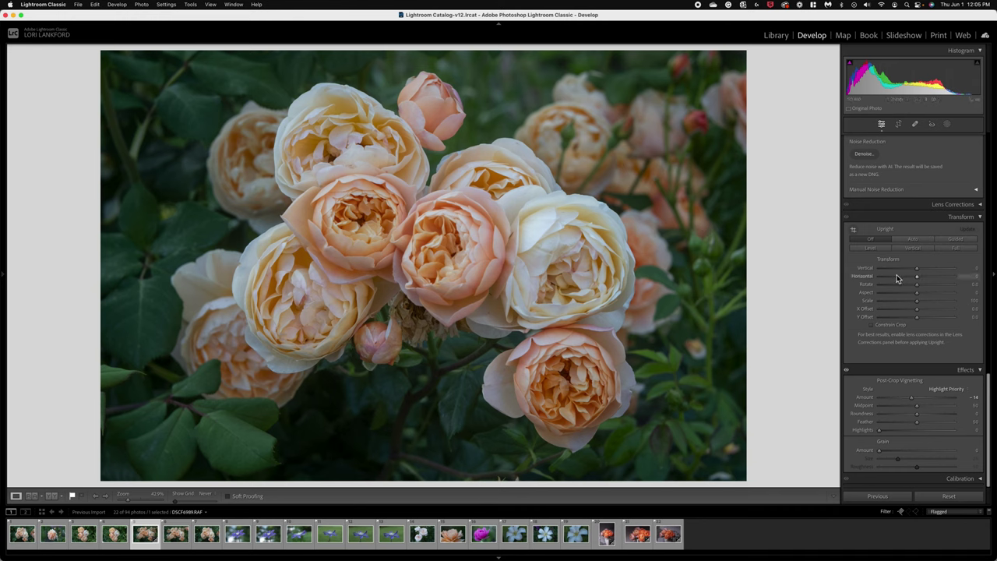
{"action": "scroll", "coordinate": [896, 278], "scroll_direction": "up", "scroll_amount": 15}
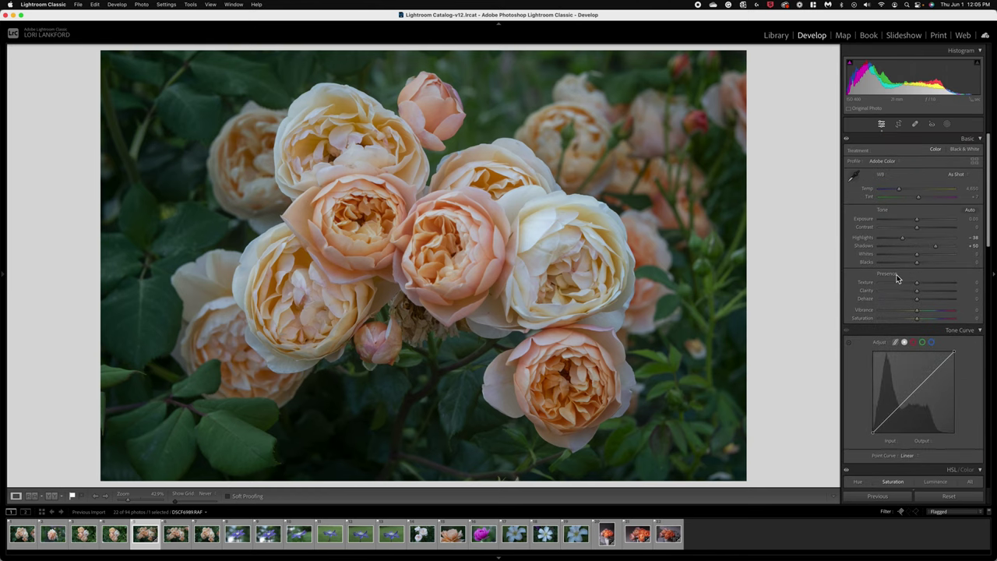
{"action": "key", "text": "backslash"}
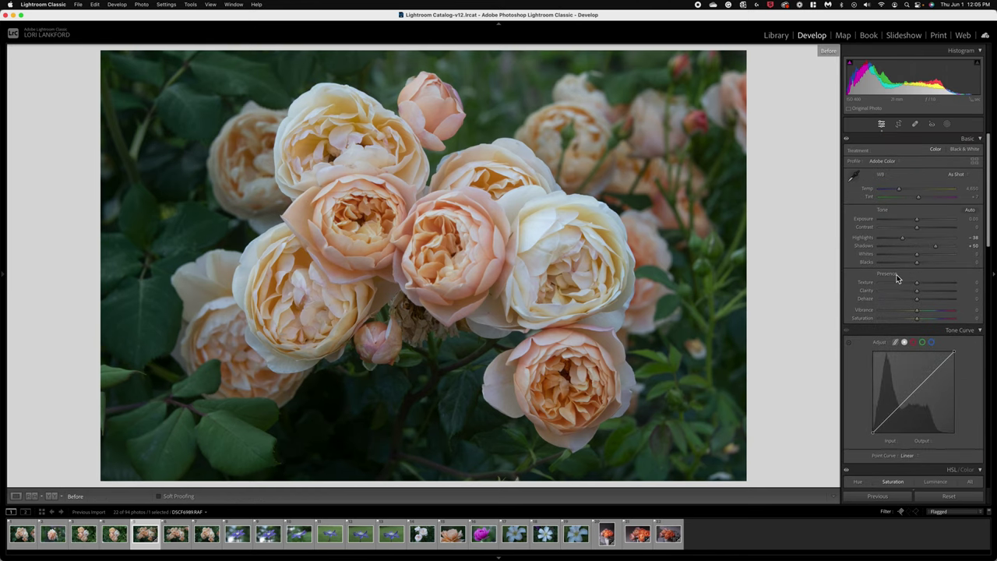
{"action": "key", "text": "backslash"}
{"action": "key", "text": "backslash"}
{"action": "key", "text": "backslash"}
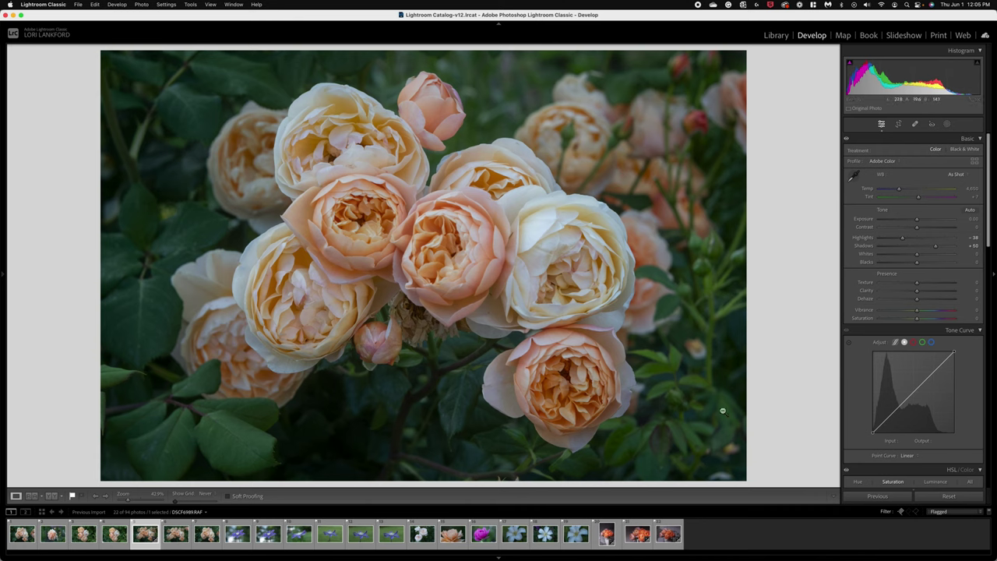
{"action": "scroll", "coordinate": [909, 413], "scroll_direction": "down", "scroll_amount": 5}
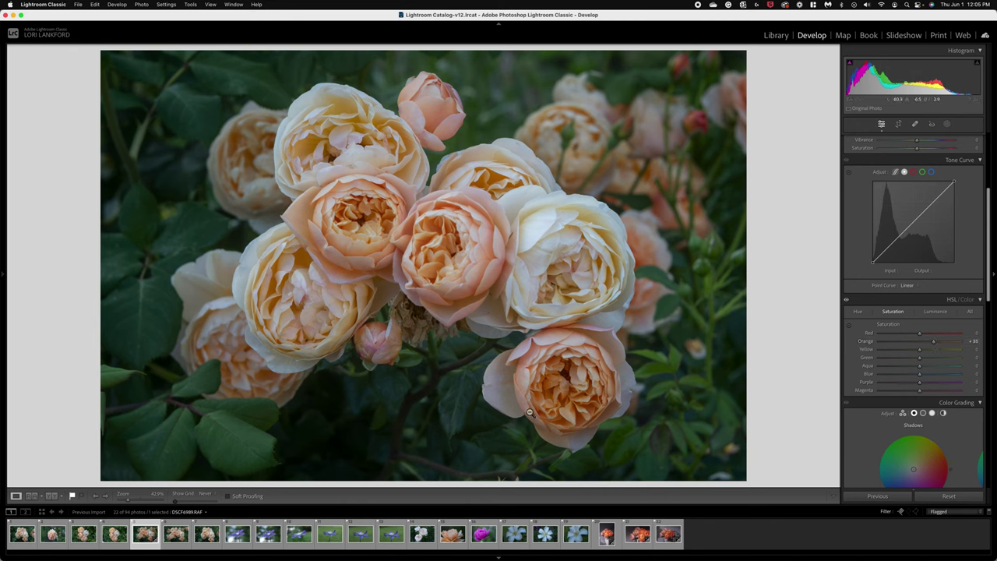
{"action": "key", "text": "backslash"}
{"action": "key", "text": "backslash"}
{"action": "mouse_move", "coordinate": [740, 554]}
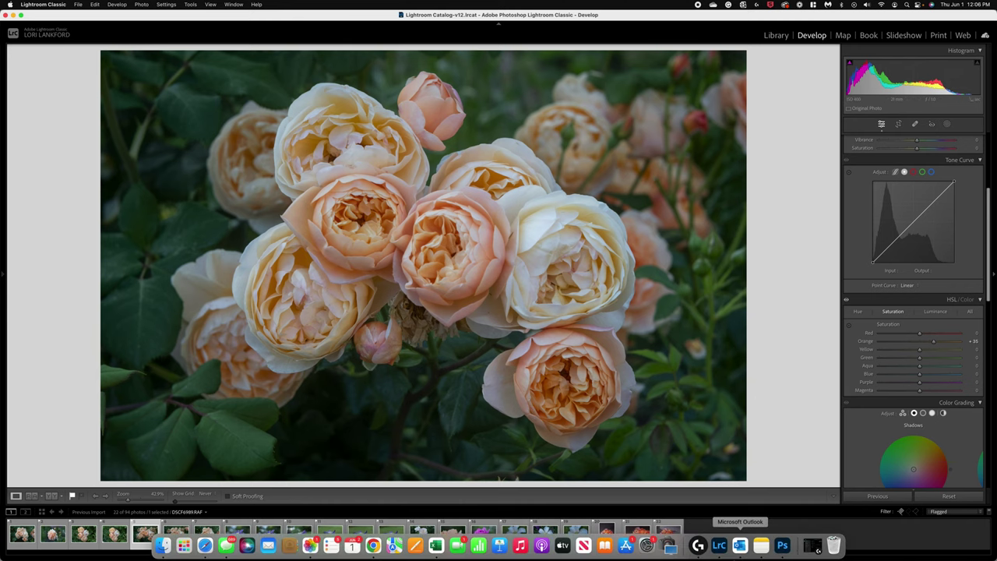
Back in Photoshop, make a DSCF6989 copy layer with Cmd+J and hide the original layer
{"action": "left_click", "coordinate": [785, 549]}
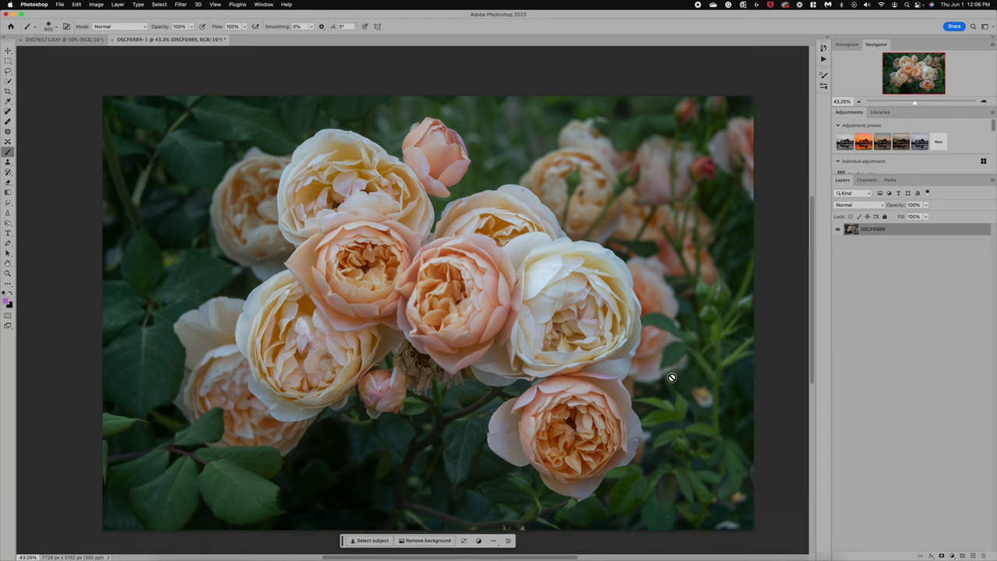
{"action": "scroll", "coordinate": [672, 378], "scroll_direction": "down", "scroll_amount": 2}
{"action": "scroll", "coordinate": [672, 378], "scroll_direction": "up", "scroll_amount": 2}
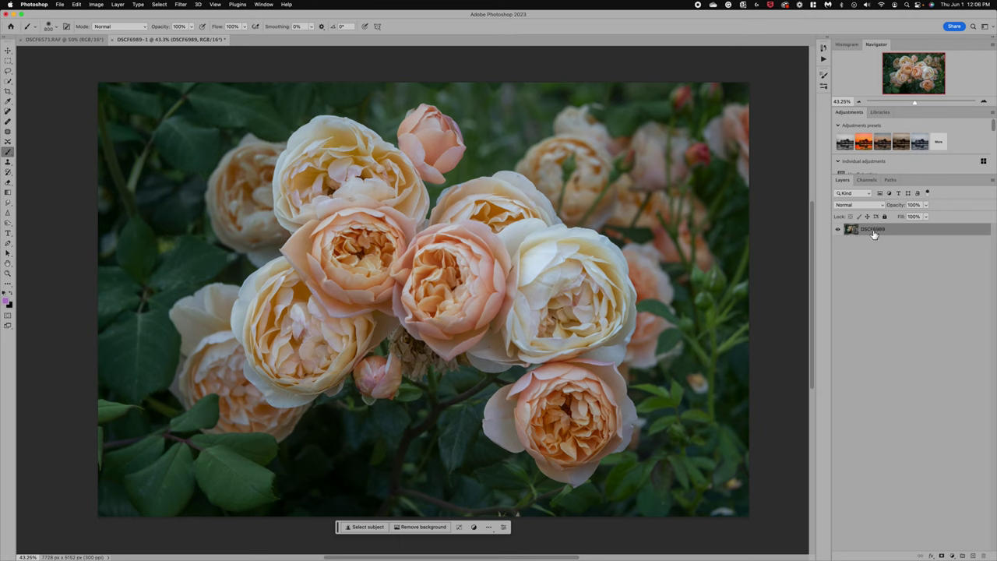
{"action": "key", "text": "super+j"}
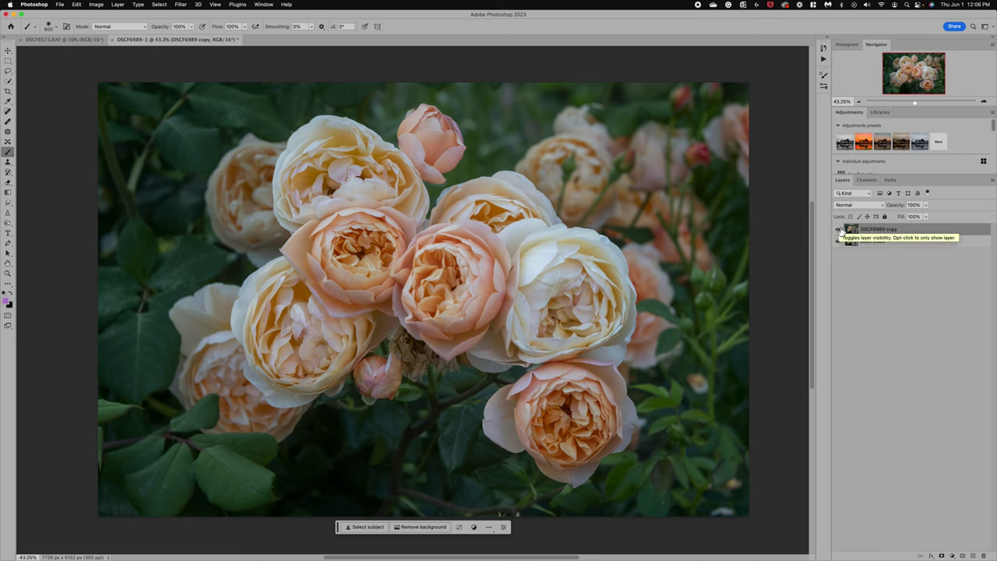
{"action": "left_click", "coordinate": [838, 243]}
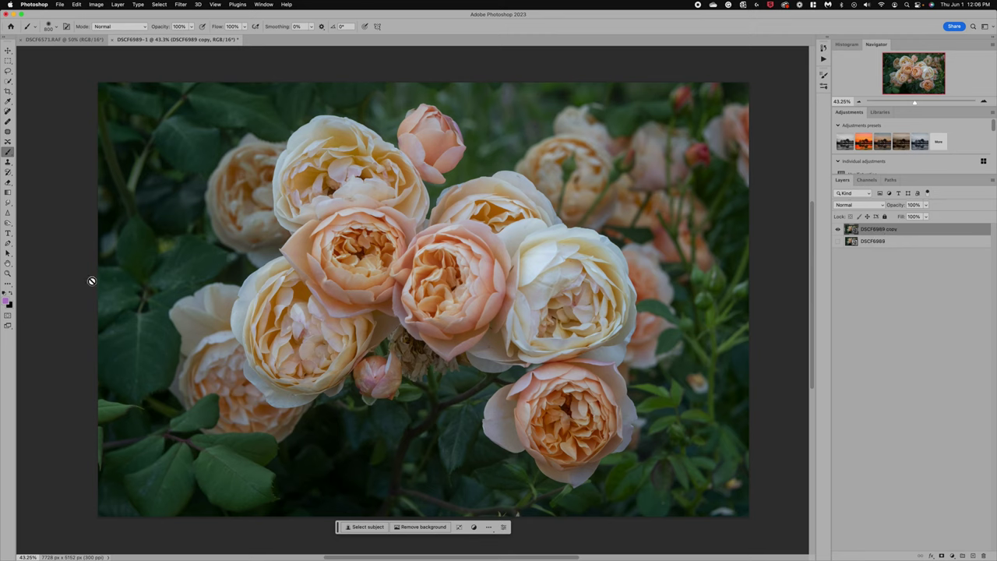
Apply a Box Blur smart filter to DSCF6989 copy with the radius at 63 pixels
{"action": "left_click", "coordinate": [185, 9]}
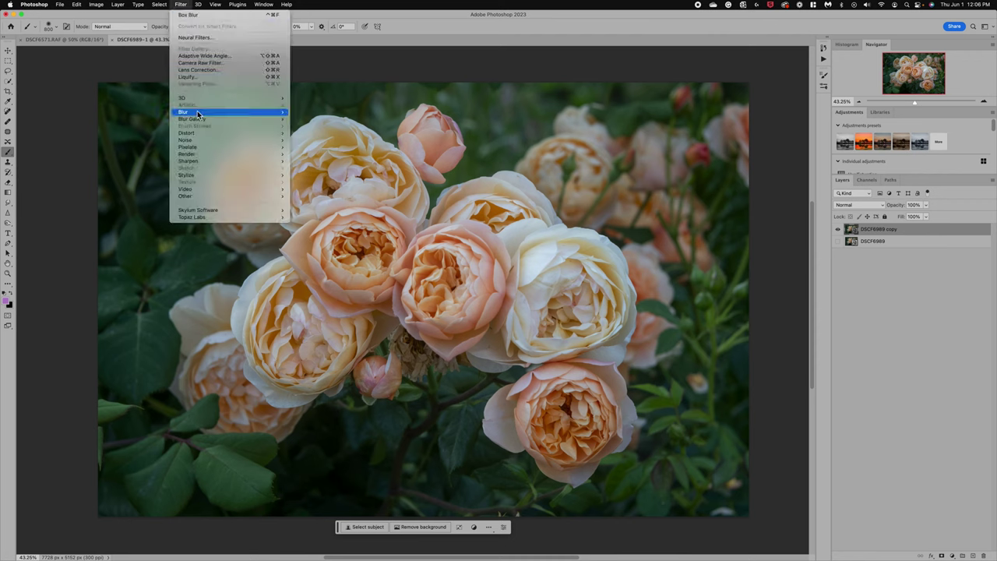
{"action": "mouse_move", "coordinate": [197, 112]}
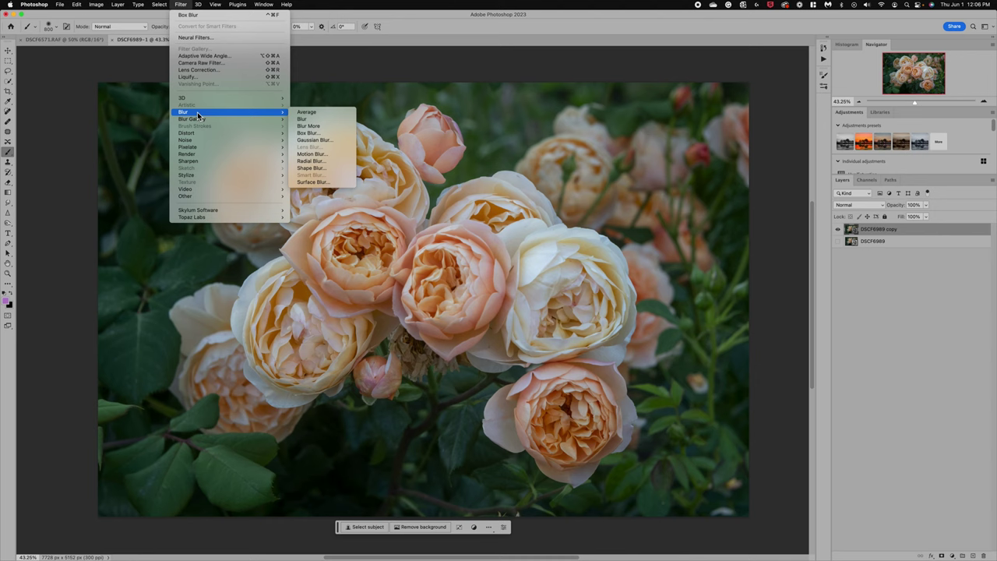
{"action": "left_click", "coordinate": [306, 134]}
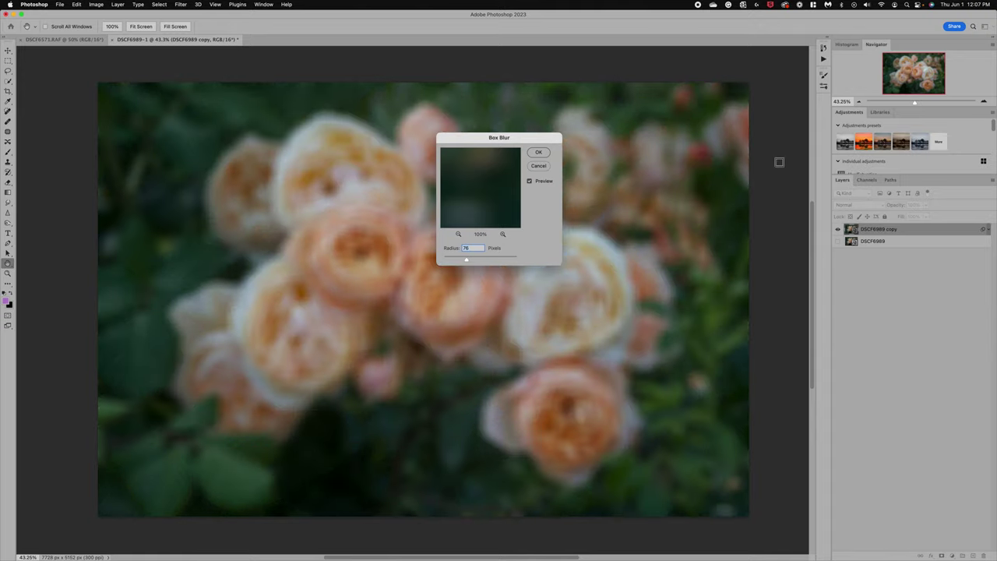
{"action": "left_click", "coordinate": [487, 258]}
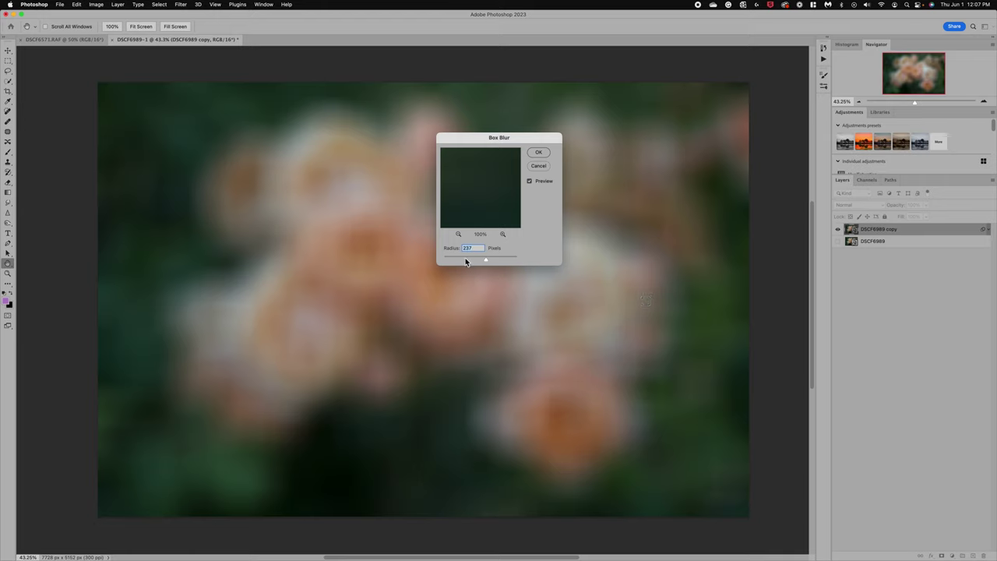
{"action": "left_click_drag", "start_coordinate": [465, 262], "coordinate": [467, 262]}
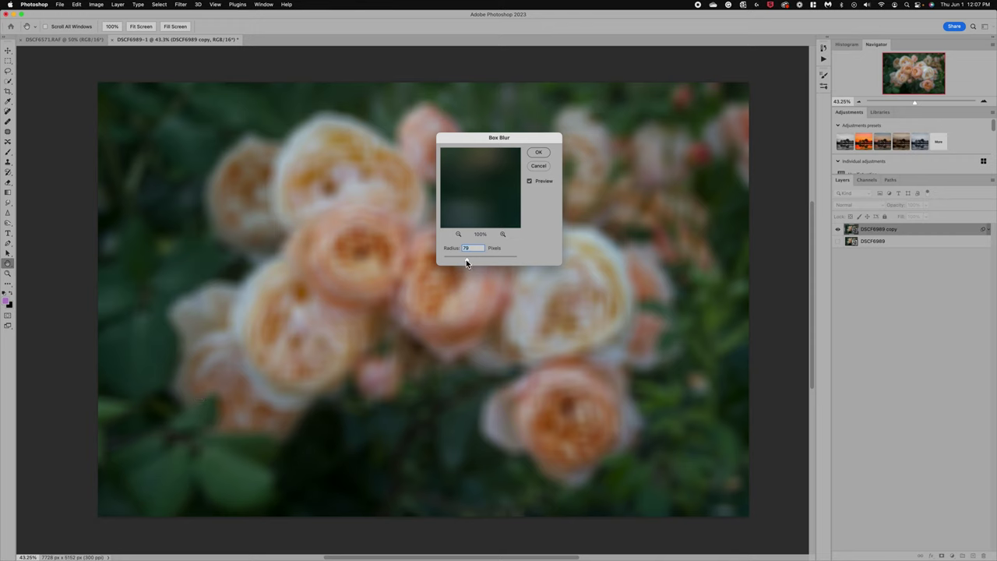
{"action": "left_click_drag", "start_coordinate": [466, 261], "coordinate": [464, 262]}
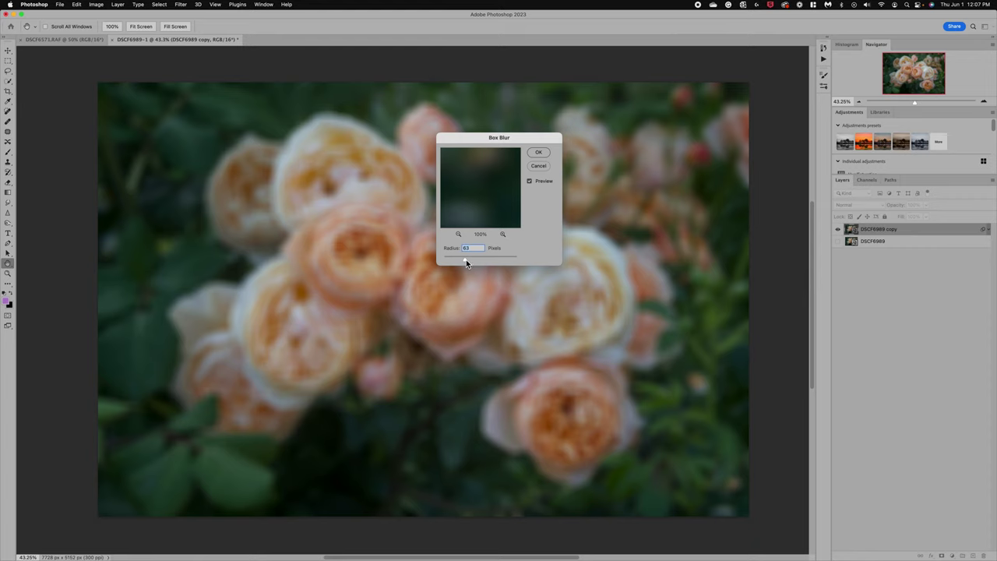
{"action": "left_click", "coordinate": [539, 154]}
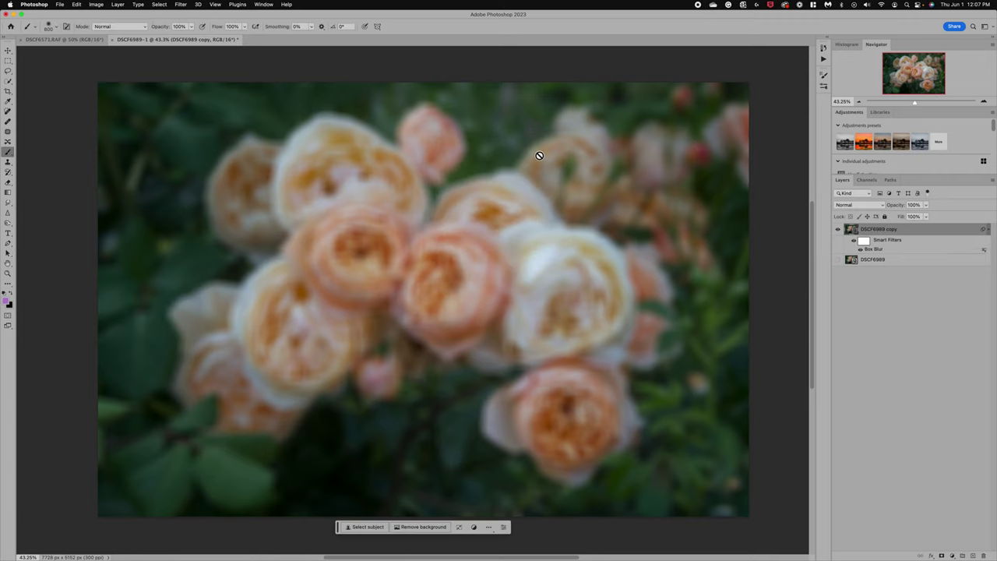
Paint black with a soft 800 px brush on the filter mask to sharpen the central roses
{"action": "left_click", "coordinate": [864, 243]}
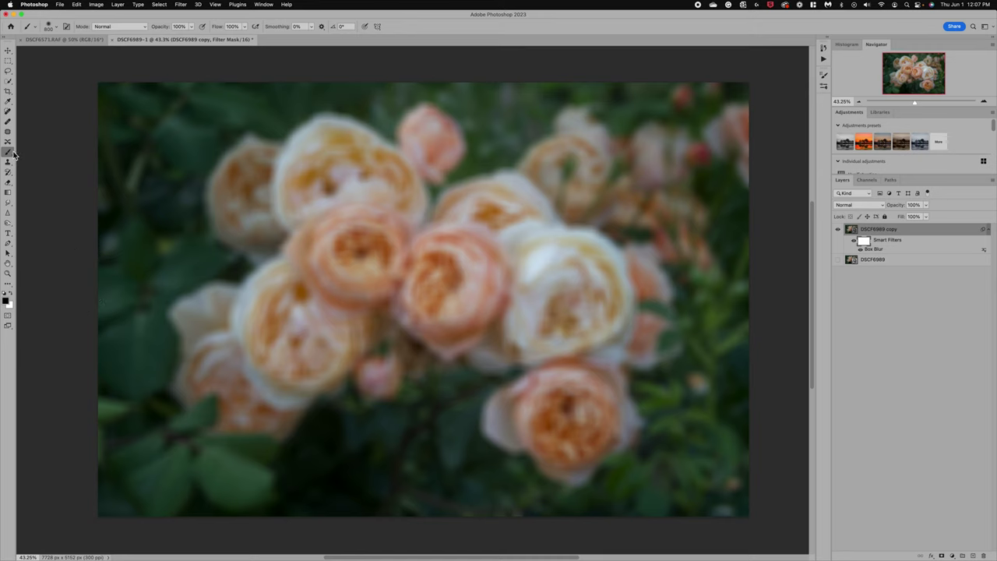
{"action": "left_click", "coordinate": [57, 29]}
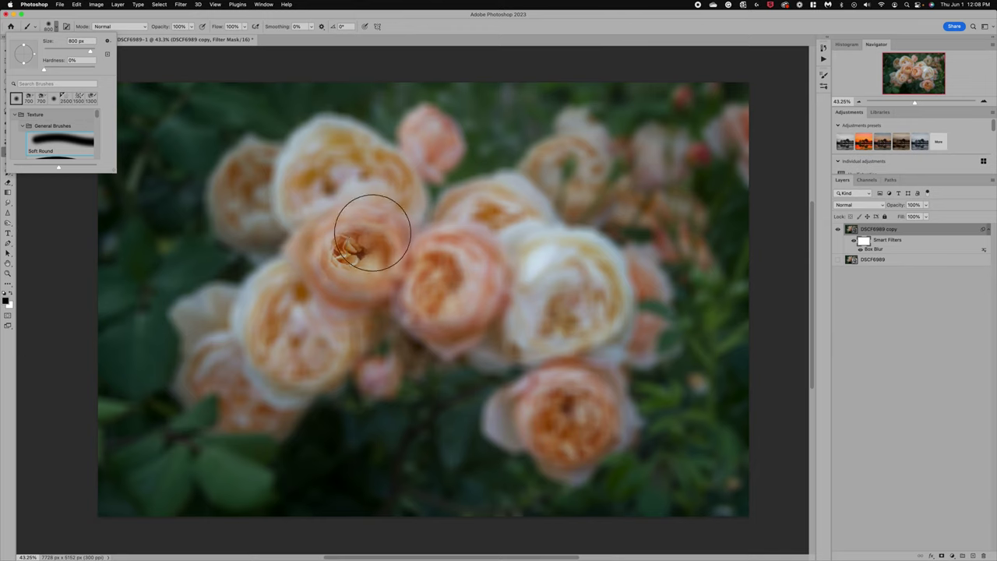
{"action": "left_click_drag", "start_coordinate": [374, 241], "coordinate": [394, 240]}
{"action": "mouse_move", "coordinate": [447, 266]}
{"action": "left_mouse_down"}
{"action": "mouse_move", "coordinate": [464, 302]}
{"action": "mouse_move", "coordinate": [492, 298]}
{"action": "mouse_move", "coordinate": [498, 229]}
{"action": "mouse_move", "coordinate": [540, 300]}
{"action": "mouse_move", "coordinate": [572, 317]}
{"action": "mouse_move", "coordinate": [569, 279]}
{"action": "mouse_move", "coordinate": [549, 290]}
{"action": "mouse_move", "coordinate": [566, 295]}
{"action": "mouse_move", "coordinate": [557, 433]}
{"action": "mouse_move", "coordinate": [564, 414]}
{"action": "mouse_move", "coordinate": [596, 410]}
{"action": "left_mouse_up"}
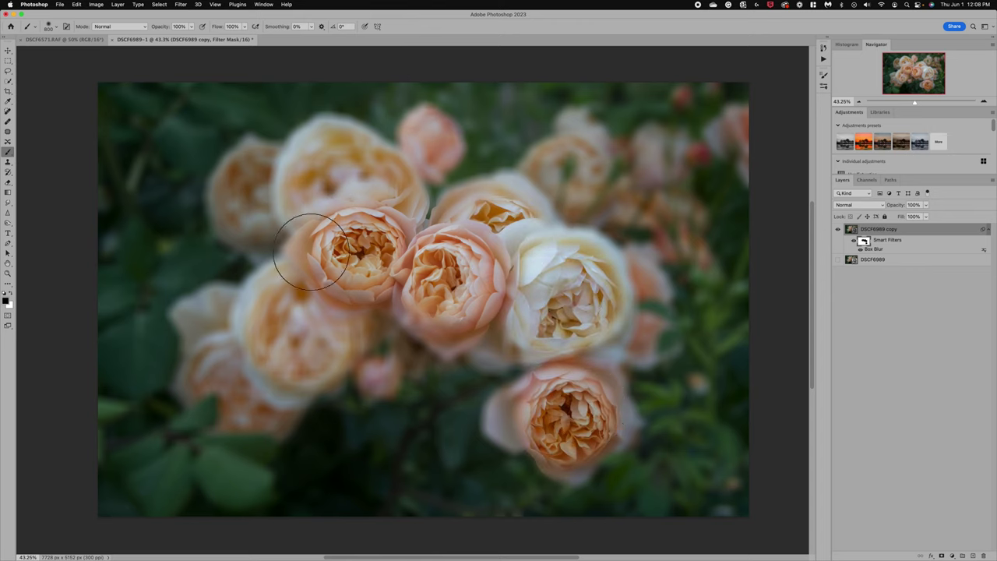
{"action": "mouse_move", "coordinate": [312, 244]}
{"action": "left_mouse_down"}
{"action": "mouse_move", "coordinate": [281, 322]}
{"action": "mouse_move", "coordinate": [327, 334]}
{"action": "mouse_move", "coordinate": [278, 325]}
{"action": "mouse_move", "coordinate": [306, 366]}
{"action": "mouse_move", "coordinate": [329, 303]}
{"action": "mouse_move", "coordinate": [329, 226]}
{"action": "mouse_move", "coordinate": [309, 187]}
{"action": "mouse_move", "coordinate": [330, 167]}
{"action": "mouse_move", "coordinate": [372, 173]}
{"action": "mouse_move", "coordinate": [356, 211]}
{"action": "left_mouse_up"}
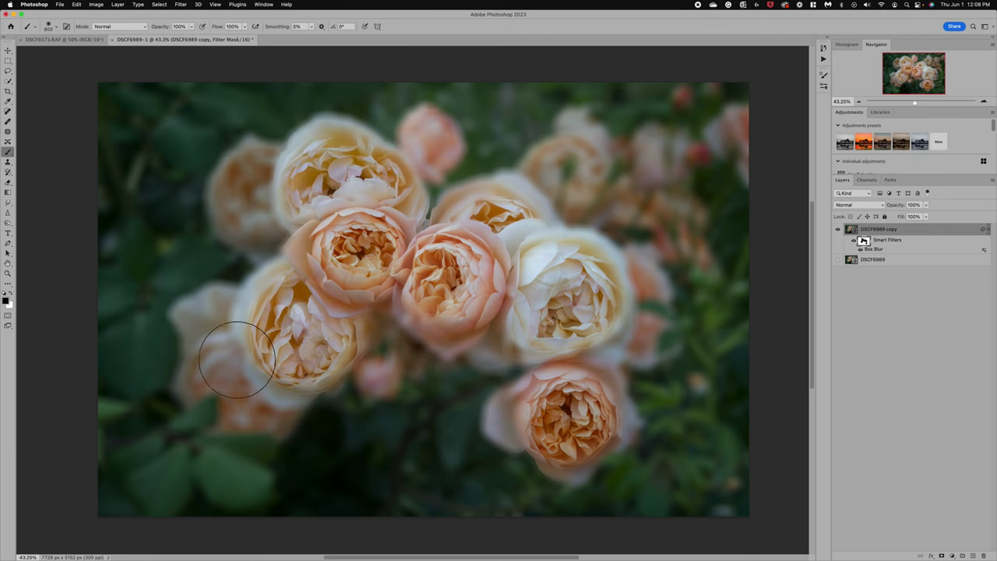
{"action": "mouse_move", "coordinate": [229, 352]}
{"action": "left_mouse_down"}
{"action": "mouse_move", "coordinate": [262, 384]}
{"action": "mouse_move", "coordinate": [334, 166]}
{"action": "mouse_move", "coordinate": [421, 246]}
{"action": "left_mouse_up"}
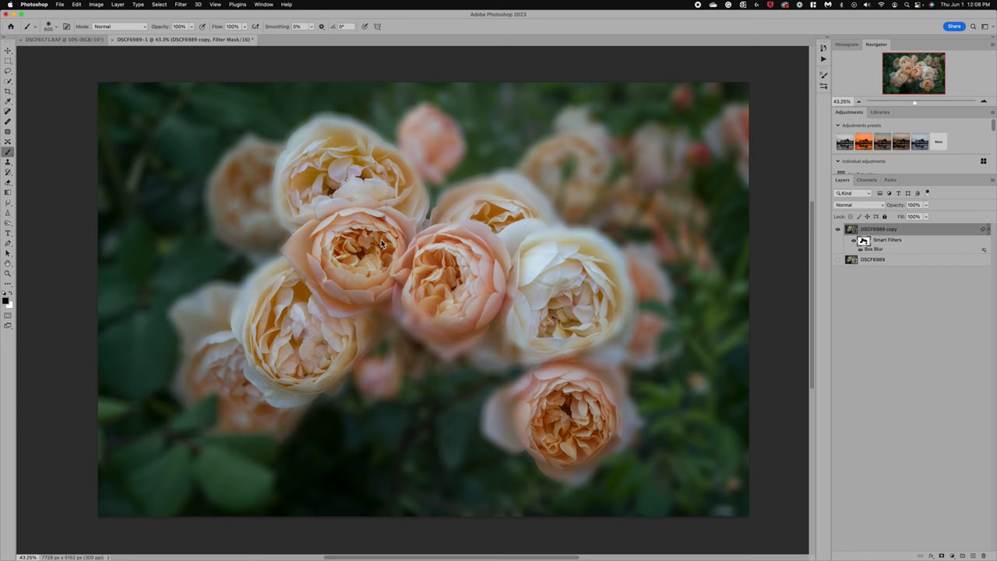
{"action": "mouse_move", "coordinate": [460, 299]}
{"action": "left_mouse_down"}
{"action": "mouse_move", "coordinate": [446, 294]}
{"action": "mouse_move", "coordinate": [466, 281]}
{"action": "mouse_move", "coordinate": [455, 269]}
{"action": "left_mouse_up"}
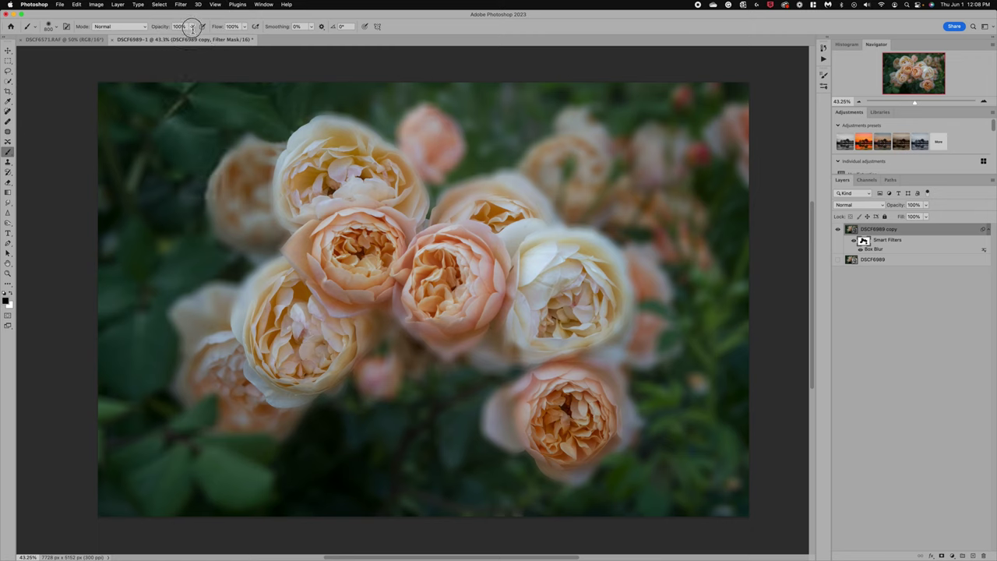
Paint the mask at 55% opacity over the upper-left rose, left rose and top pink rose
{"action": "left_click", "coordinate": [192, 28]}
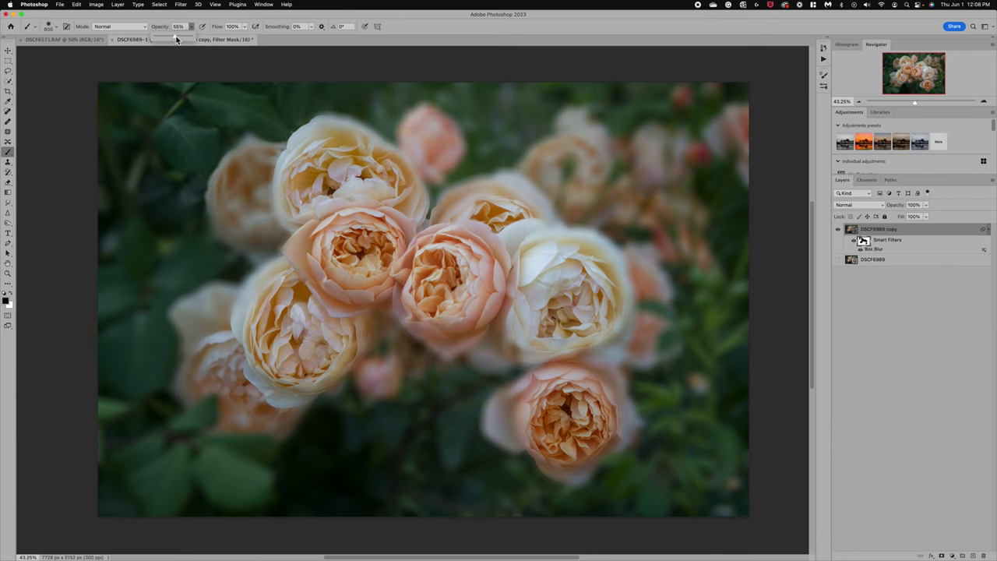
{"action": "left_click", "coordinate": [272, 207]}
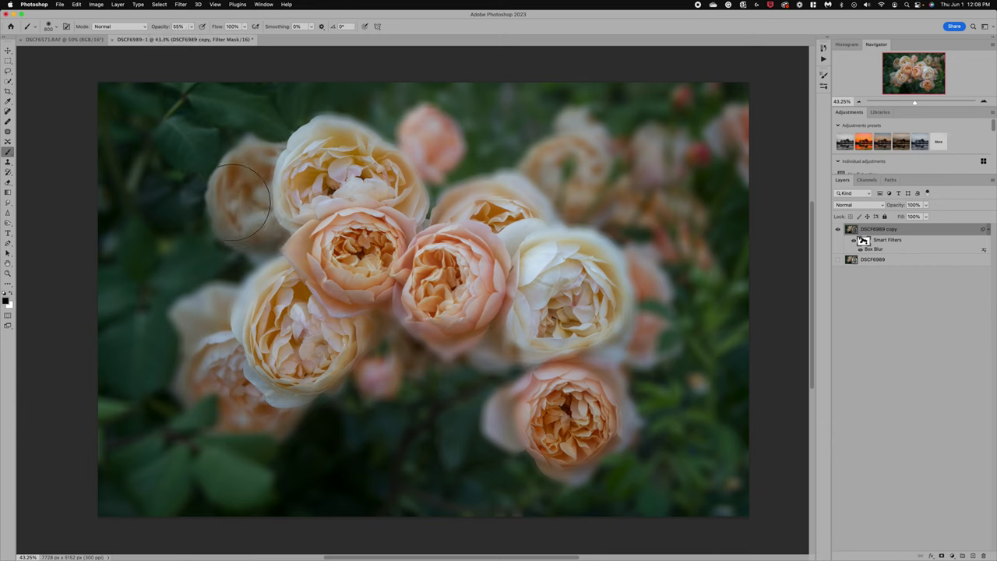
{"action": "mouse_move", "coordinate": [239, 201]}
{"action": "left_mouse_down"}
{"action": "mouse_move", "coordinate": [268, 145]}
{"action": "mouse_move", "coordinate": [274, 243]}
{"action": "mouse_move", "coordinate": [336, 191]}
{"action": "mouse_move", "coordinate": [304, 149]}
{"action": "mouse_move", "coordinate": [329, 136]}
{"action": "mouse_move", "coordinate": [354, 143]}
{"action": "mouse_move", "coordinate": [412, 192]}
{"action": "mouse_move", "coordinate": [413, 237]}
{"action": "mouse_move", "coordinate": [485, 210]}
{"action": "mouse_move", "coordinate": [505, 186]}
{"action": "mouse_move", "coordinate": [558, 211]}
{"action": "mouse_move", "coordinate": [565, 260]}
{"action": "mouse_move", "coordinate": [556, 269]}
{"action": "mouse_move", "coordinate": [544, 253]}
{"action": "mouse_move", "coordinate": [612, 256]}
{"action": "mouse_move", "coordinate": [631, 296]}
{"action": "mouse_move", "coordinate": [605, 363]}
{"action": "mouse_move", "coordinate": [604, 344]}
{"action": "mouse_move", "coordinate": [508, 350]}
{"action": "mouse_move", "coordinate": [477, 321]}
{"action": "mouse_move", "coordinate": [498, 344]}
{"action": "mouse_move", "coordinate": [539, 358]}
{"action": "mouse_move", "coordinate": [490, 398]}
{"action": "mouse_move", "coordinate": [492, 410]}
{"action": "mouse_move", "coordinate": [610, 400]}
{"action": "mouse_move", "coordinate": [576, 251]}
{"action": "mouse_move", "coordinate": [284, 323]}
{"action": "mouse_move", "coordinate": [301, 267]}
{"action": "mouse_move", "coordinate": [249, 287]}
{"action": "mouse_move", "coordinate": [237, 319]}
{"action": "mouse_move", "coordinate": [305, 393]}
{"action": "mouse_move", "coordinate": [351, 361]}
{"action": "mouse_move", "coordinate": [377, 294]}
{"action": "mouse_move", "coordinate": [364, 333]}
{"action": "mouse_move", "coordinate": [345, 329]}
{"action": "mouse_move", "coordinate": [266, 387]}
{"action": "mouse_move", "coordinate": [186, 364]}
{"action": "mouse_move", "coordinate": [193, 315]}
{"action": "mouse_move", "coordinate": [213, 421]}
{"action": "mouse_move", "coordinate": [322, 374]}
{"action": "mouse_move", "coordinate": [373, 377]}
{"action": "mouse_move", "coordinate": [410, 340]}
{"action": "mouse_move", "coordinate": [430, 335]}
{"action": "mouse_move", "coordinate": [458, 351]}
{"action": "mouse_move", "coordinate": [489, 342]}
{"action": "mouse_move", "coordinate": [468, 363]}
{"action": "mouse_move", "coordinate": [389, 351]}
{"action": "mouse_move", "coordinate": [355, 378]}
{"action": "left_mouse_up"}
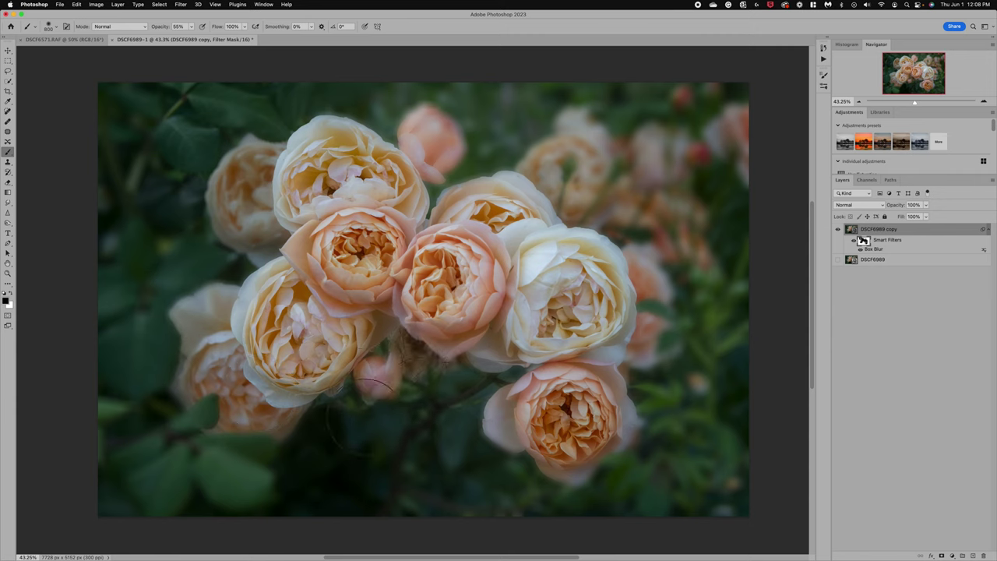
{"action": "left_click", "coordinate": [191, 26]}
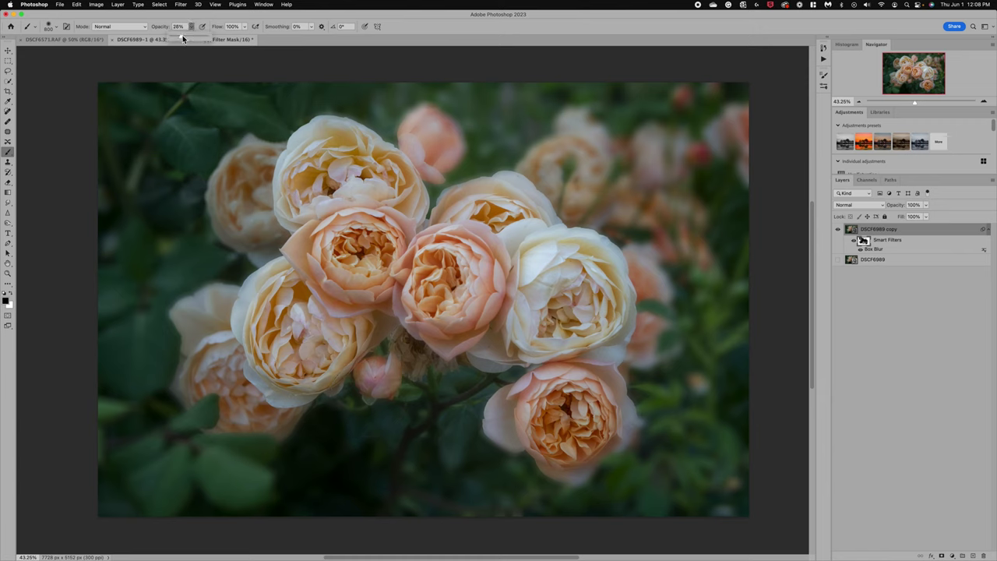
{"action": "mouse_move", "coordinate": [232, 226]}
{"action": "left_mouse_down"}
{"action": "mouse_move", "coordinate": [141, 331]}
{"action": "mouse_move", "coordinate": [165, 329]}
{"action": "mouse_move", "coordinate": [162, 393]}
{"action": "mouse_move", "coordinate": [189, 445]}
{"action": "mouse_move", "coordinate": [321, 421]}
{"action": "mouse_move", "coordinate": [364, 384]}
{"action": "mouse_move", "coordinate": [340, 420]}
{"action": "mouse_move", "coordinate": [463, 401]}
{"action": "mouse_move", "coordinate": [481, 375]}
{"action": "mouse_move", "coordinate": [515, 366]}
{"action": "mouse_move", "coordinate": [505, 398]}
{"action": "mouse_move", "coordinate": [531, 471]}
{"action": "mouse_move", "coordinate": [600, 479]}
{"action": "mouse_move", "coordinate": [632, 452]}
{"action": "mouse_move", "coordinate": [647, 399]}
{"action": "mouse_move", "coordinate": [631, 348]}
{"action": "mouse_move", "coordinate": [637, 289]}
{"action": "mouse_move", "coordinate": [548, 185]}
{"action": "mouse_move", "coordinate": [502, 166]}
{"action": "mouse_move", "coordinate": [429, 168]}
{"action": "mouse_move", "coordinate": [455, 118]}
{"action": "mouse_move", "coordinate": [426, 134]}
{"action": "left_mouse_up"}
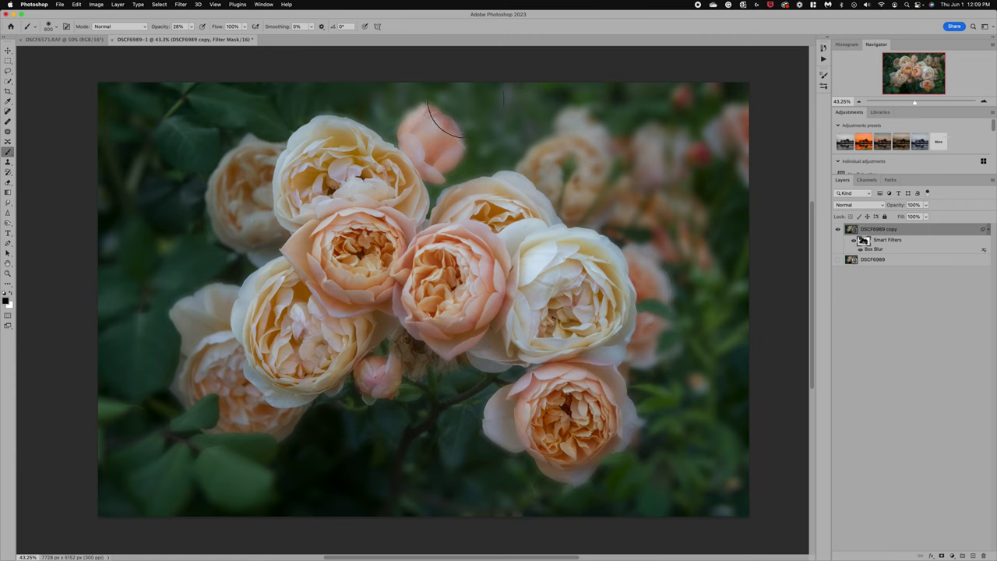
{"action": "mouse_move", "coordinate": [460, 101]}
{"action": "left_mouse_down"}
{"action": "mouse_move", "coordinate": [442, 145]}
{"action": "mouse_move", "coordinate": [436, 109]}
{"action": "mouse_move", "coordinate": [436, 162]}
{"action": "mouse_move", "coordinate": [439, 145]}
{"action": "mouse_move", "coordinate": [419, 194]}
{"action": "mouse_move", "coordinate": [417, 179]}
{"action": "mouse_move", "coordinate": [396, 165]}
{"action": "left_mouse_up"}
At 99% brush opacity, paint the left and central roses sharp, then swap to white
{"action": "left_click", "coordinate": [192, 27]}
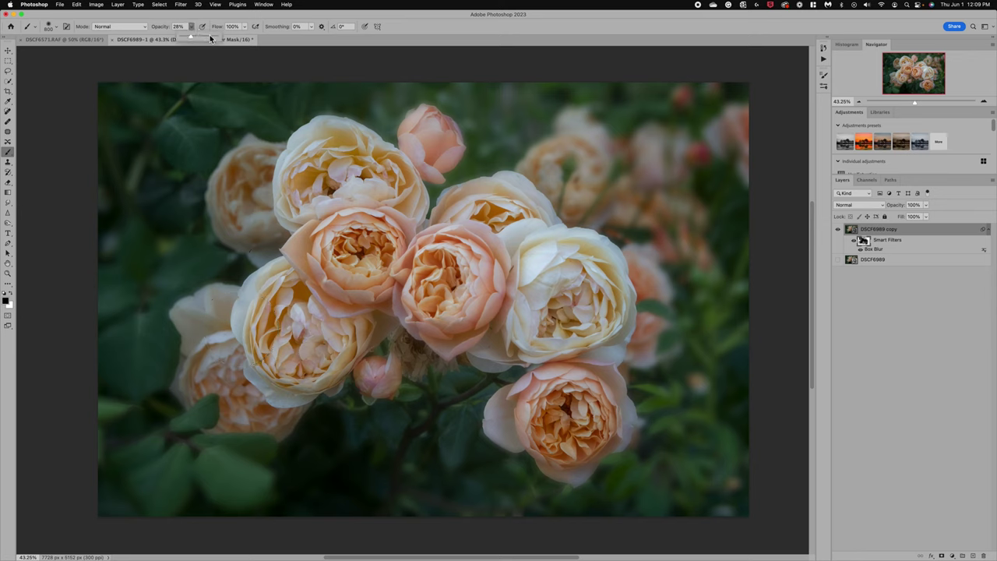
{"action": "left_click_drag", "start_coordinate": [218, 39], "coordinate": [222, 39]}
{"action": "left_click", "coordinate": [261, 200]}
{"action": "mouse_move", "coordinate": [261, 201]}
{"action": "left_mouse_down"}
{"action": "mouse_move", "coordinate": [489, 257]}
{"action": "mouse_move", "coordinate": [504, 250]}
{"action": "mouse_move", "coordinate": [551, 329]}
{"action": "mouse_move", "coordinate": [577, 316]}
{"action": "mouse_move", "coordinate": [579, 303]}
{"action": "mouse_move", "coordinate": [565, 430]}
{"action": "mouse_move", "coordinate": [563, 386]}
{"action": "mouse_move", "coordinate": [339, 340]}
{"action": "mouse_move", "coordinate": [299, 350]}
{"action": "mouse_move", "coordinate": [299, 322]}
{"action": "mouse_move", "coordinate": [312, 312]}
{"action": "mouse_move", "coordinate": [309, 332]}
{"action": "mouse_move", "coordinate": [376, 372]}
{"action": "mouse_move", "coordinate": [395, 319]}
{"action": "left_mouse_up"}
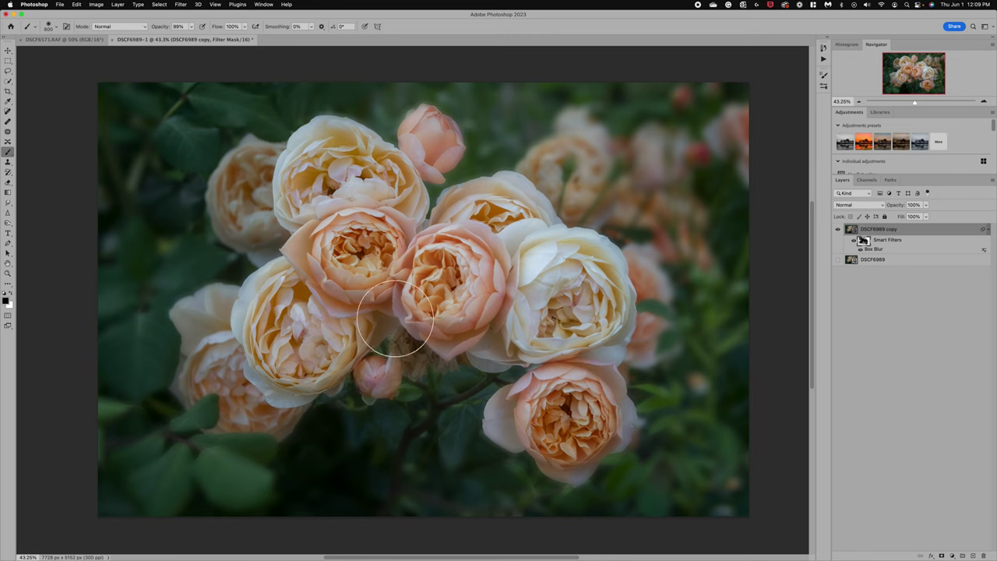
{"action": "left_click", "coordinate": [192, 27]}
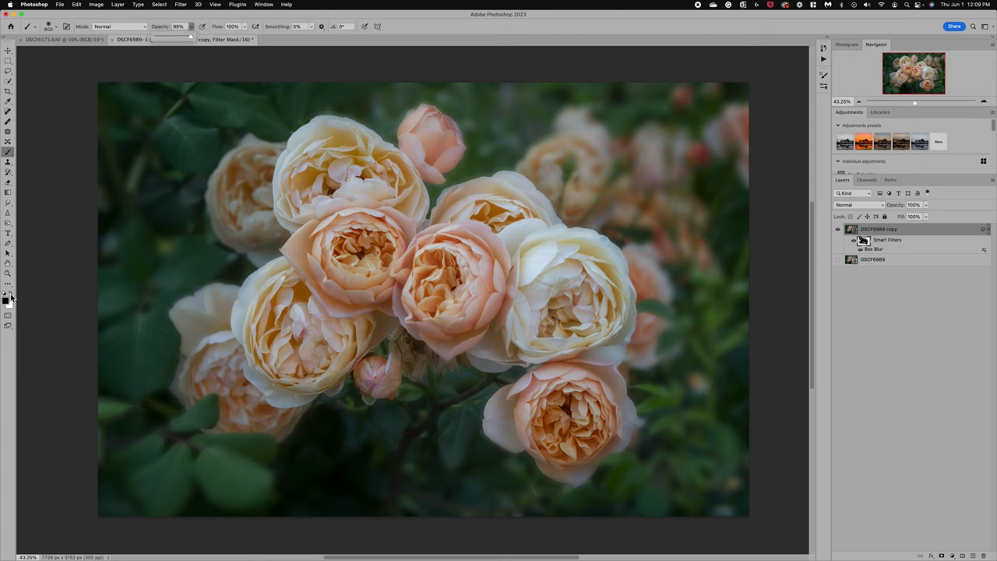
{"action": "left_click", "coordinate": [11, 296]}
{"action": "left_click", "coordinate": [192, 27]}
Set brush opacity to 22% and compare the blurred copy against the original photo
{"action": "left_click", "coordinate": [164, 39]}
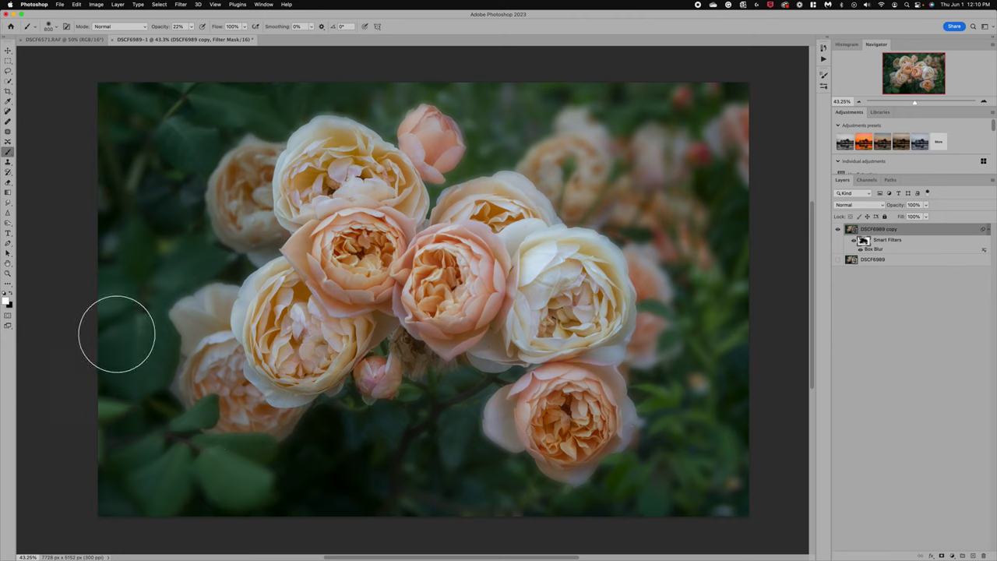
{"action": "left_click", "coordinate": [839, 231]}
{"action": "left_click", "coordinate": [839, 261]}
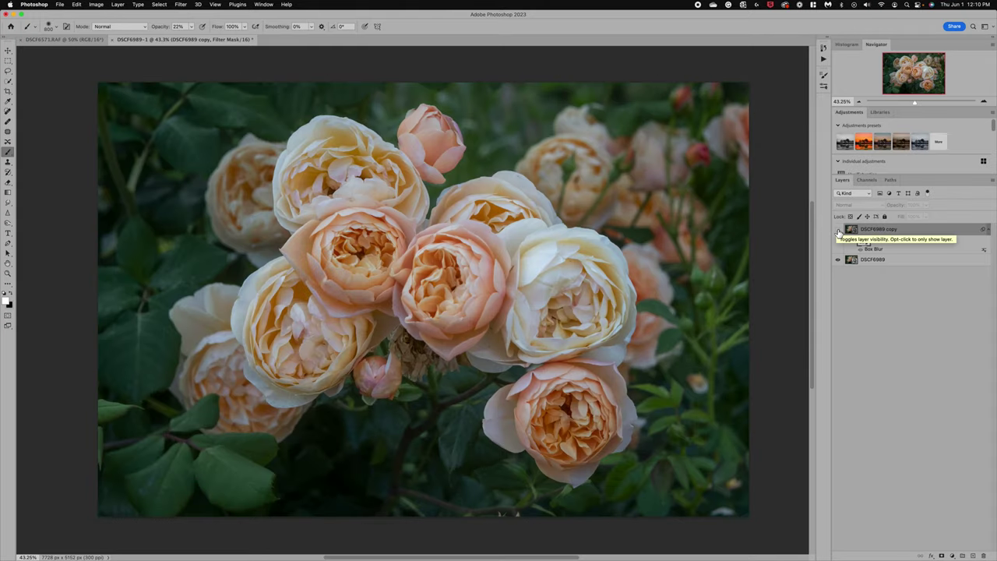
{"action": "left_click", "coordinate": [839, 230]}
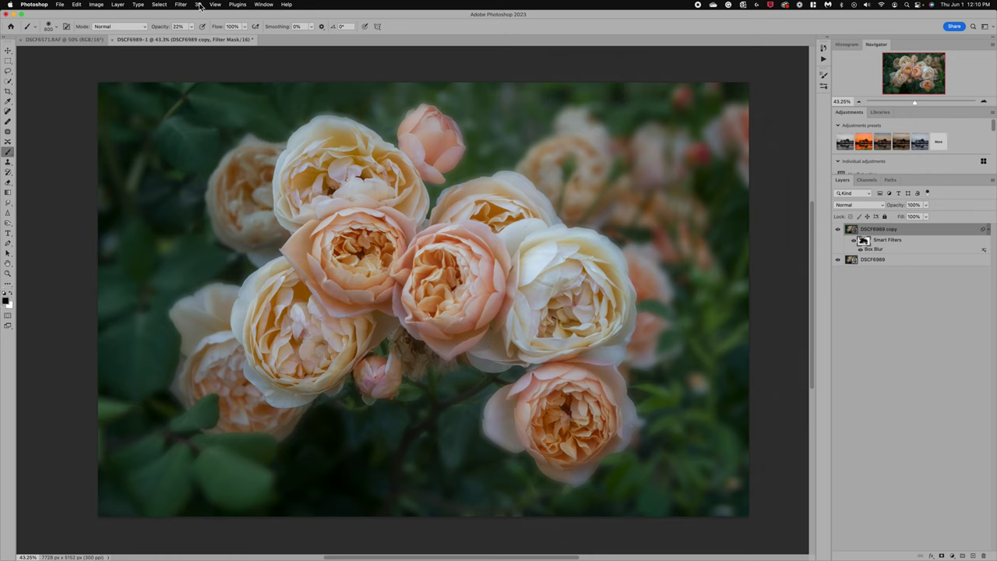
Paint the mask at 67% opacity to sharpen the small pink bud at the top
{"action": "left_click", "coordinate": [193, 27]}
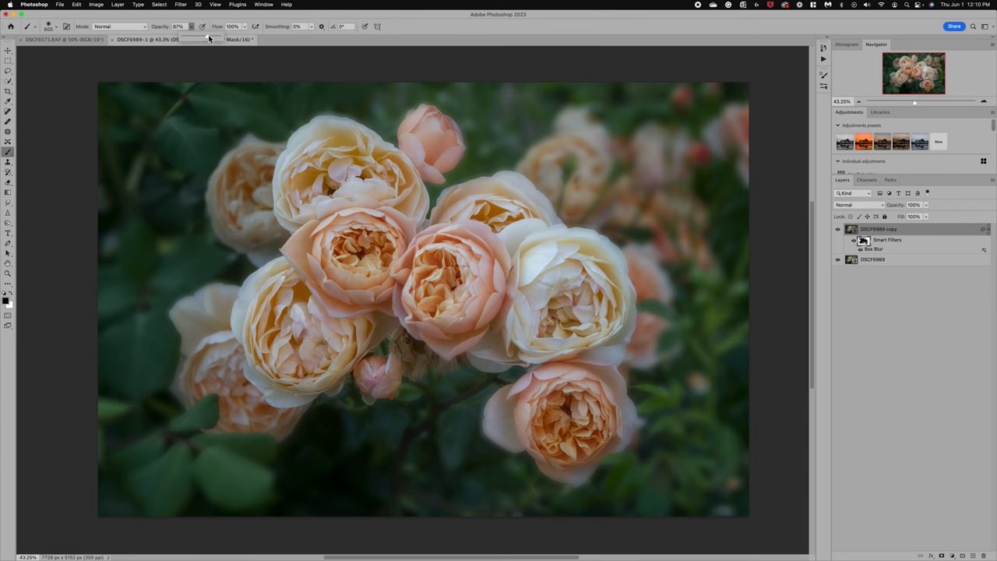
{"action": "left_click", "coordinate": [429, 142]}
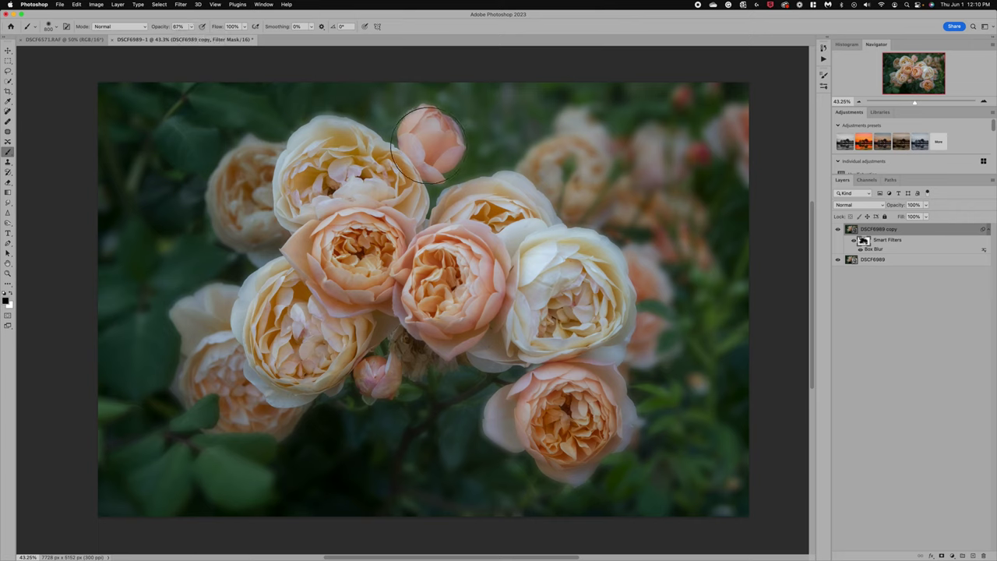
{"action": "left_click_drag", "start_coordinate": [428, 144], "coordinate": [429, 152]}
{"action": "left_click_drag", "start_coordinate": [868, 250], "coordinate": [871, 251]}
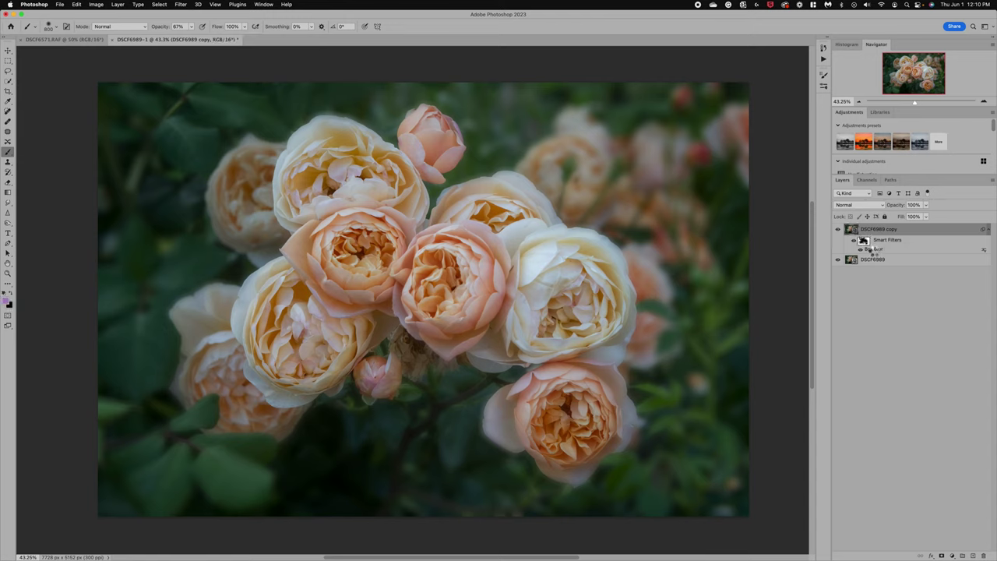
Reduce the Box Blur radius to about 47 pixels, then reopen it to check and cancel
{"action": "double_click", "coordinate": [874, 250]}
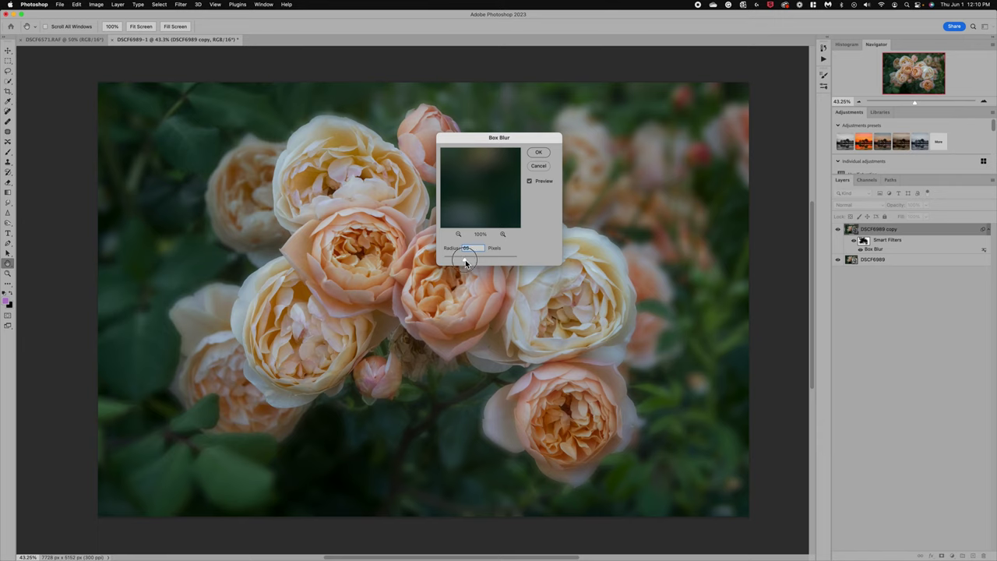
{"action": "mouse_move", "coordinate": [466, 263]}
{"action": "left_mouse_down"}
{"action": "mouse_move", "coordinate": [476, 263]}
{"action": "mouse_move", "coordinate": [460, 263]}
{"action": "left_mouse_up"}
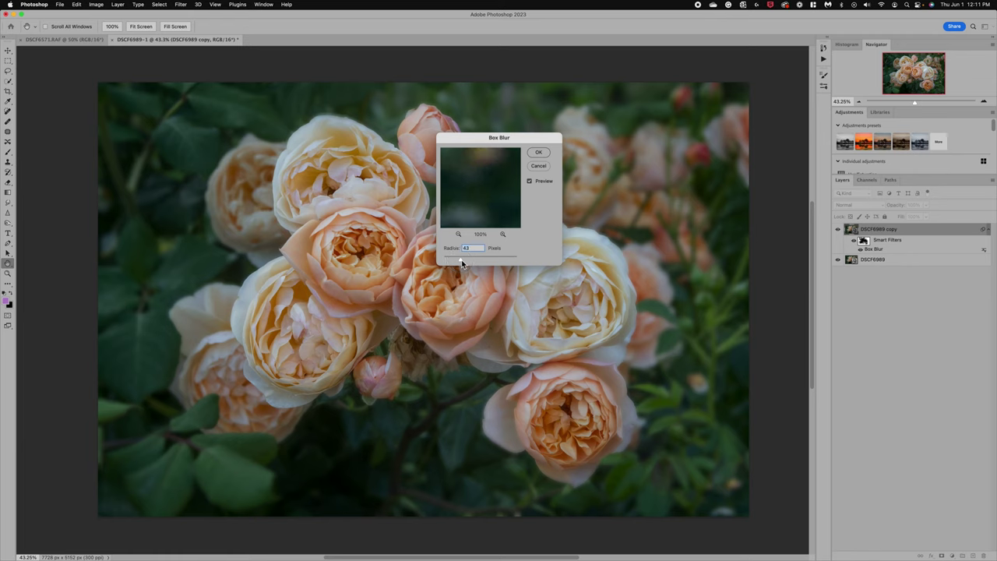
{"action": "left_click_drag", "start_coordinate": [461, 263], "coordinate": [464, 262]}
{"action": "left_click", "coordinate": [541, 153]}
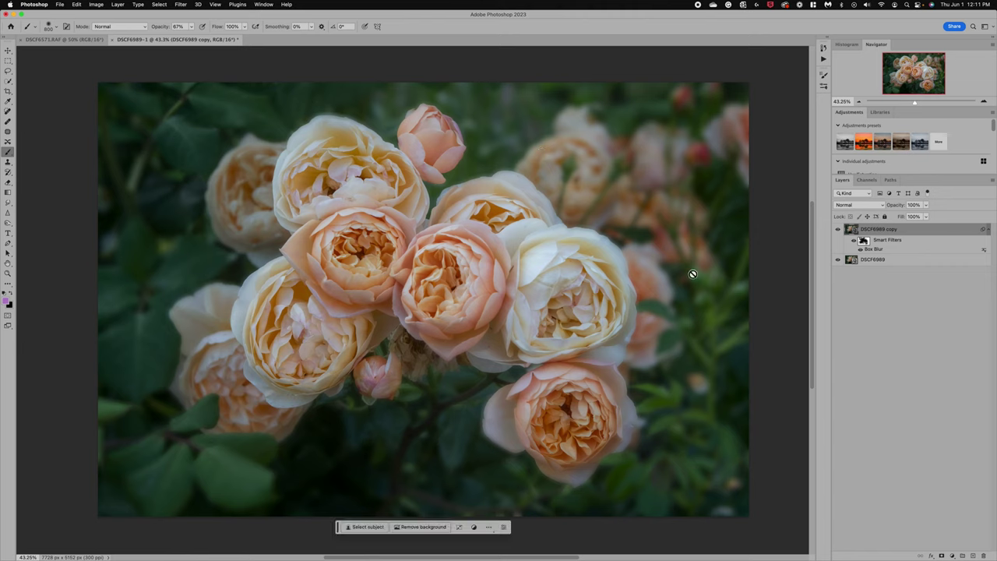
{"action": "double_click", "coordinate": [874, 249]}
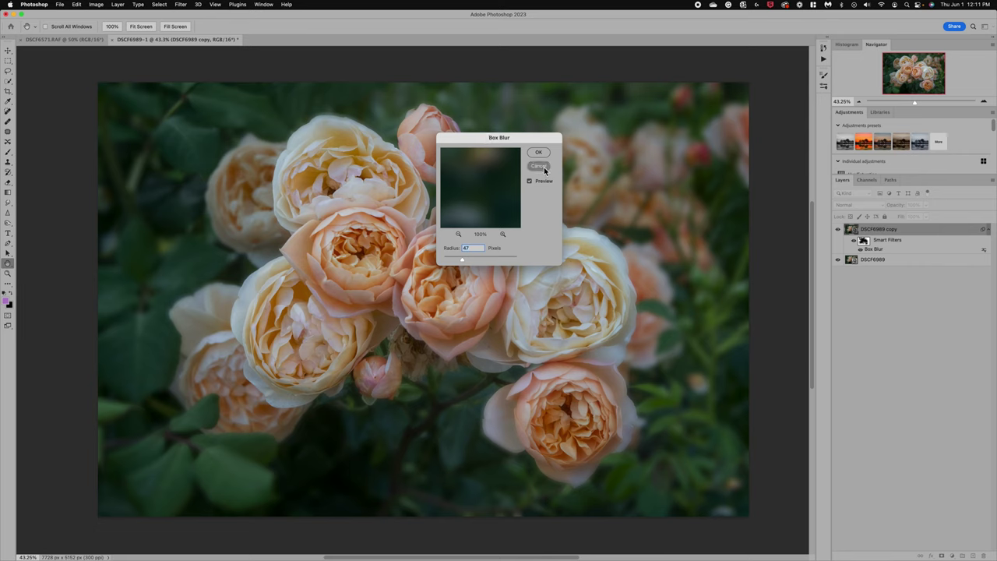
{"action": "left_click", "coordinate": [544, 167]}
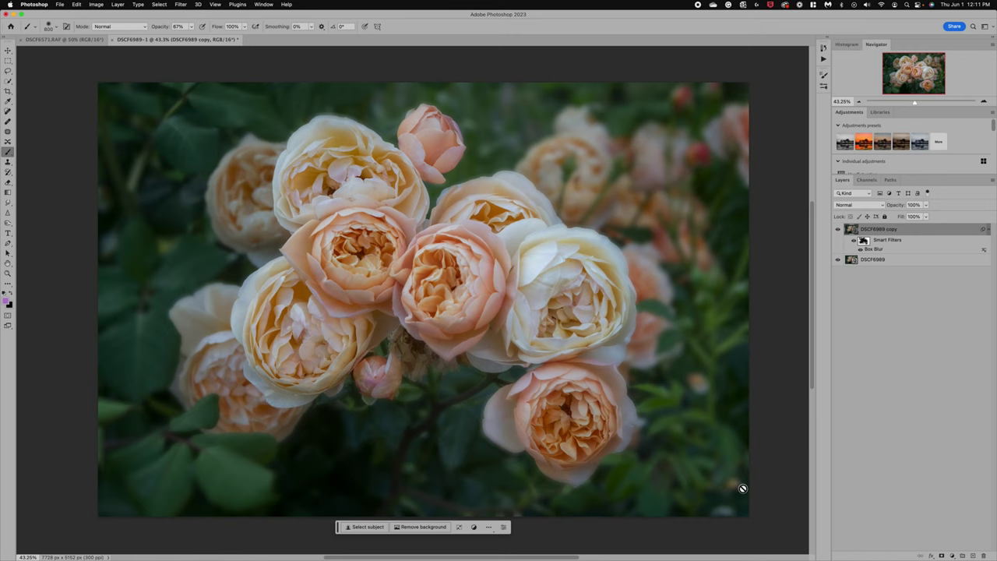
With a 175 px brush at 25% opacity, paint the mask near the lower rose and stems
{"action": "scroll", "coordinate": [528, 414], "scroll_direction": "up", "scroll_amount": 3}
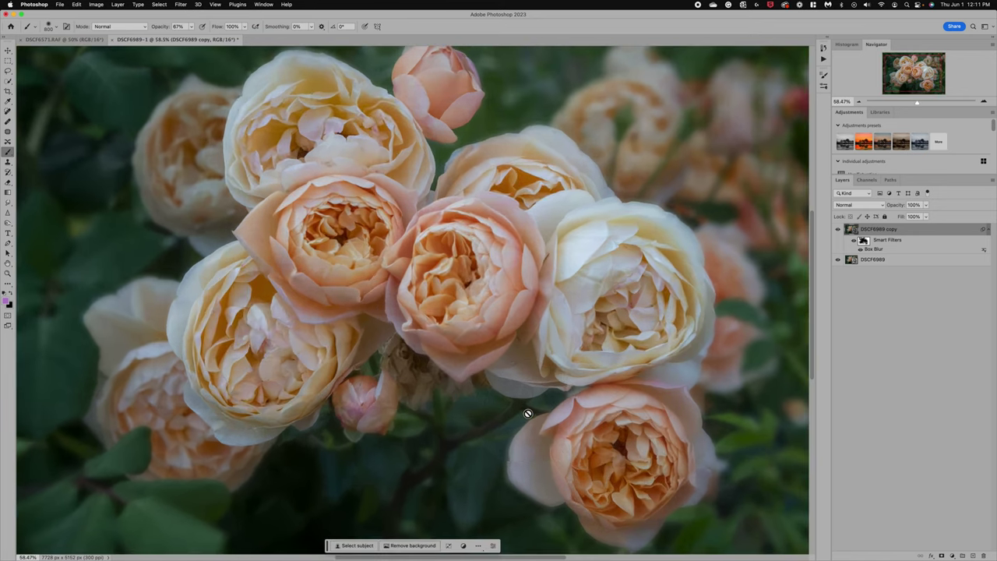
{"action": "scroll", "coordinate": [527, 413], "scroll_direction": "down", "scroll_amount": 3}
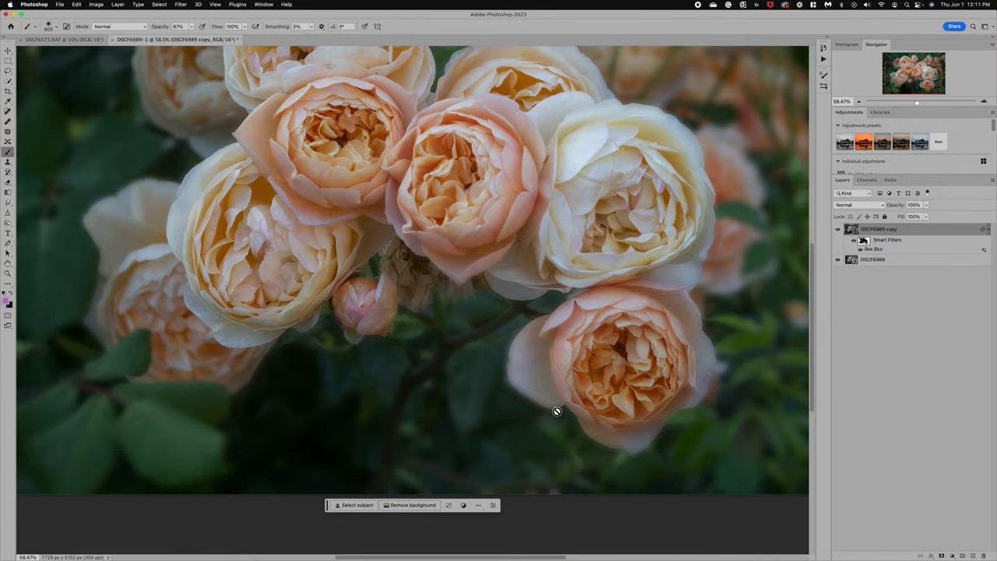
{"action": "left_click", "coordinate": [864, 244]}
{"action": "left_click", "coordinate": [192, 28]}
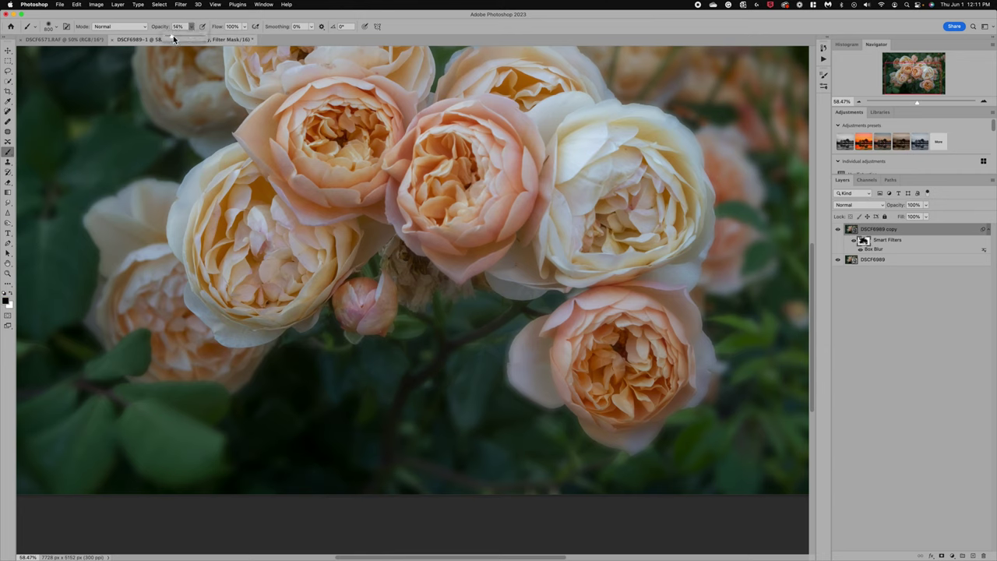
{"action": "left_click_drag", "start_coordinate": [175, 35], "coordinate": [177, 35]}
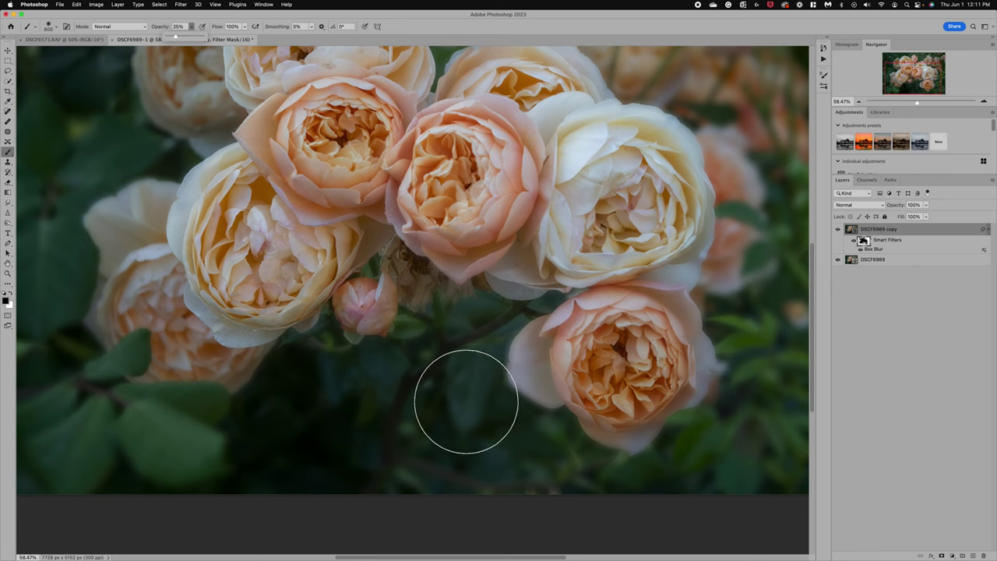
{"action": "key", "text": "bracketleft"}
{"action": "key", "text": "bracketleft"}
{"action": "key", "text": "bracketleft"}
{"action": "key", "text": "bracketleft"}
{"action": "key", "text": "bracketleft"}
{"action": "key", "text": "bracketleft"}
{"action": "key", "text": "bracketleft"}
{"action": "key", "text": "bracketleft"}
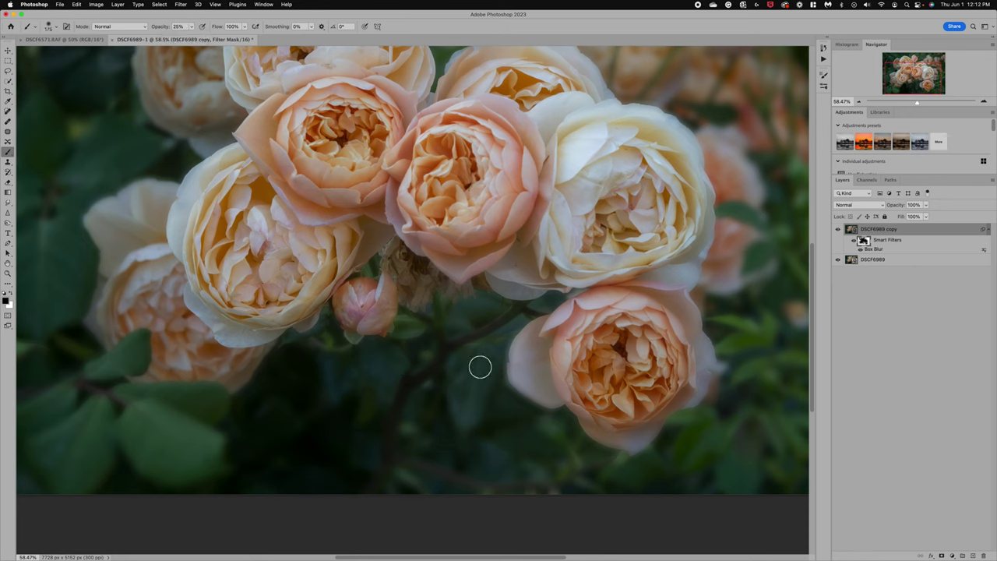
{"action": "mouse_move", "coordinate": [480, 366]}
{"action": "left_mouse_down"}
{"action": "mouse_move", "coordinate": [512, 339]}
{"action": "mouse_move", "coordinate": [504, 363]}
{"action": "mouse_move", "coordinate": [517, 341]}
{"action": "mouse_move", "coordinate": [507, 378]}
{"action": "mouse_move", "coordinate": [516, 398]}
{"action": "mouse_move", "coordinate": [550, 406]}
{"action": "mouse_move", "coordinate": [502, 377]}
{"action": "mouse_move", "coordinate": [511, 354]}
{"action": "mouse_move", "coordinate": [496, 392]}
{"action": "mouse_move", "coordinate": [512, 340]}
{"action": "mouse_move", "coordinate": [513, 398]}
{"action": "mouse_move", "coordinate": [571, 415]}
{"action": "mouse_move", "coordinate": [650, 473]}
{"action": "mouse_move", "coordinate": [641, 462]}
{"action": "mouse_move", "coordinate": [722, 385]}
{"action": "mouse_move", "coordinate": [716, 335]}
{"action": "mouse_move", "coordinate": [691, 289]}
{"action": "mouse_move", "coordinate": [536, 322]}
{"action": "mouse_move", "coordinate": [500, 374]}
{"action": "mouse_move", "coordinate": [508, 355]}
{"action": "mouse_move", "coordinate": [516, 399]}
{"action": "mouse_move", "coordinate": [568, 421]}
{"action": "mouse_move", "coordinate": [480, 367]}
{"action": "left_mouse_up"}
{"action": "mouse_move", "coordinate": [468, 443]}
{"action": "left_mouse_down"}
{"action": "mouse_move", "coordinate": [515, 404]}
{"action": "mouse_move", "coordinate": [492, 375]}
{"action": "mouse_move", "coordinate": [520, 409]}
{"action": "mouse_move", "coordinate": [559, 422]}
{"action": "mouse_move", "coordinate": [499, 397]}
{"action": "mouse_move", "coordinate": [509, 347]}
{"action": "mouse_move", "coordinate": [525, 332]}
{"action": "mouse_move", "coordinate": [514, 333]}
{"action": "mouse_move", "coordinate": [543, 317]}
{"action": "mouse_move", "coordinate": [525, 323]}
{"action": "mouse_move", "coordinate": [493, 379]}
{"action": "mouse_move", "coordinate": [510, 330]}
{"action": "mouse_move", "coordinate": [489, 416]}
{"action": "mouse_move", "coordinate": [472, 416]}
{"action": "mouse_move", "coordinate": [471, 455]}
{"action": "mouse_move", "coordinate": [430, 305]}
{"action": "mouse_move", "coordinate": [412, 295]}
{"action": "mouse_move", "coordinate": [400, 257]}
{"action": "mouse_move", "coordinate": [462, 300]}
{"action": "left_mouse_up"}
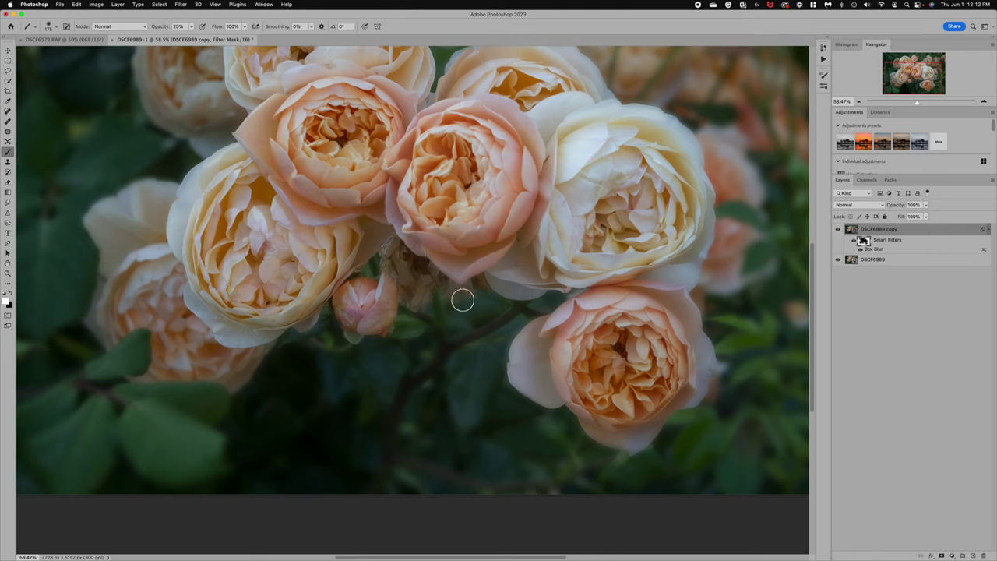
At 73% opacity, restore detail on the dried buds and the lower rose's petal edge
{"action": "left_click", "coordinate": [191, 27]}
{"action": "left_click_drag", "start_coordinate": [189, 37], "coordinate": [207, 36]}
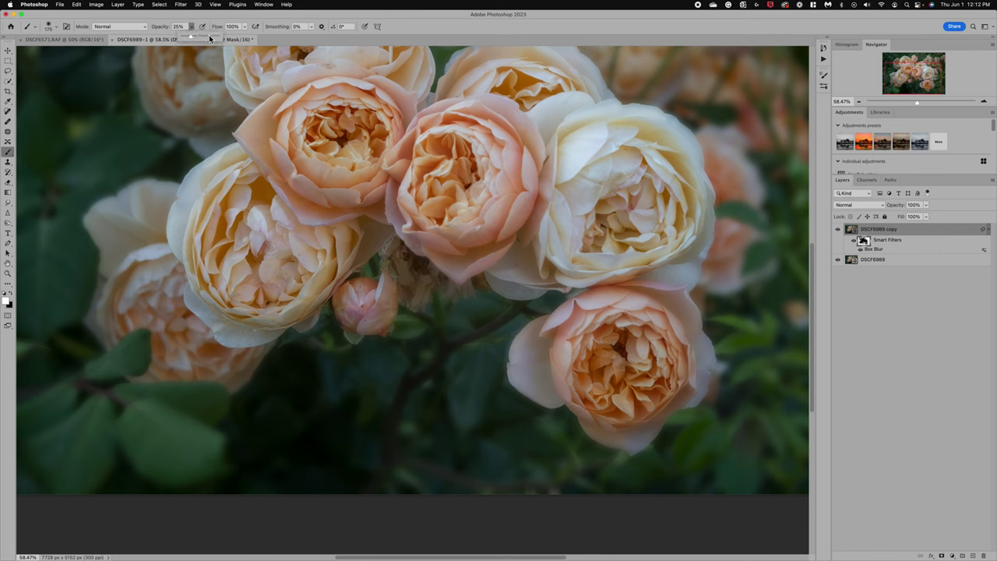
{"action": "mouse_move", "coordinate": [424, 309]}
{"action": "left_mouse_down"}
{"action": "mouse_move", "coordinate": [406, 271]}
{"action": "mouse_move", "coordinate": [467, 298]}
{"action": "left_mouse_up"}
{"action": "mouse_move", "coordinate": [503, 398]}
{"action": "left_mouse_down"}
{"action": "mouse_move", "coordinate": [566, 422]}
{"action": "mouse_move", "coordinate": [497, 419]}
{"action": "mouse_move", "coordinate": [486, 402]}
{"action": "mouse_move", "coordinate": [511, 338]}
{"action": "left_mouse_up"}
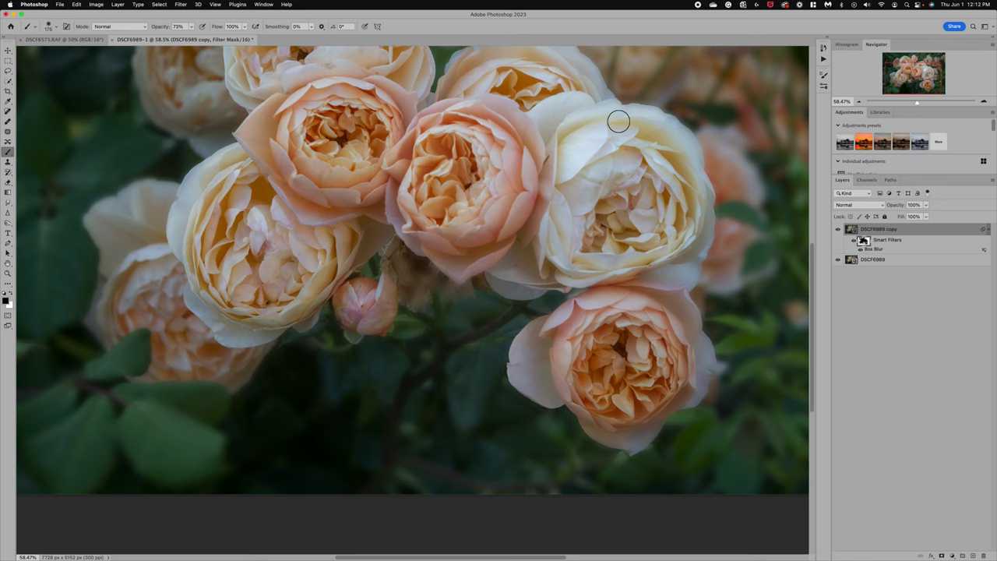
{"action": "scroll", "coordinate": [619, 121], "scroll_direction": "up", "scroll_amount": 5}
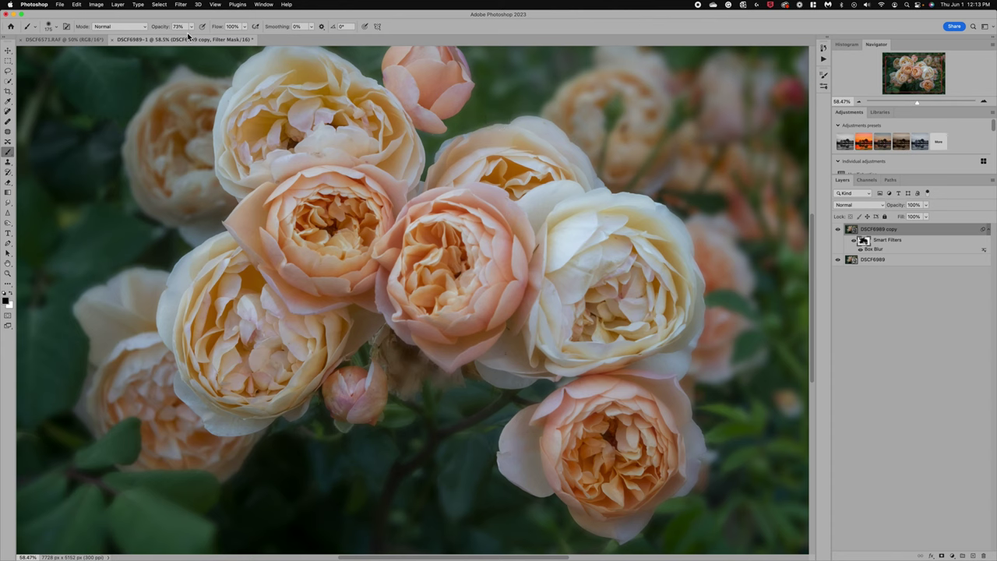
{"action": "left_click_drag", "start_coordinate": [192, 29], "coordinate": [178, 36]}
{"action": "mouse_move", "coordinate": [543, 114]}
{"action": "left_mouse_down"}
{"action": "mouse_move", "coordinate": [589, 149]}
{"action": "mouse_move", "coordinate": [474, 122]}
{"action": "mouse_move", "coordinate": [448, 152]}
{"action": "mouse_move", "coordinate": [413, 156]}
{"action": "left_mouse_up"}
{"action": "scroll", "coordinate": [412, 156], "scroll_direction": "left", "scroll_amount": 5}
{"action": "scroll", "coordinate": [412, 155], "scroll_direction": "up", "scroll_amount": 3}
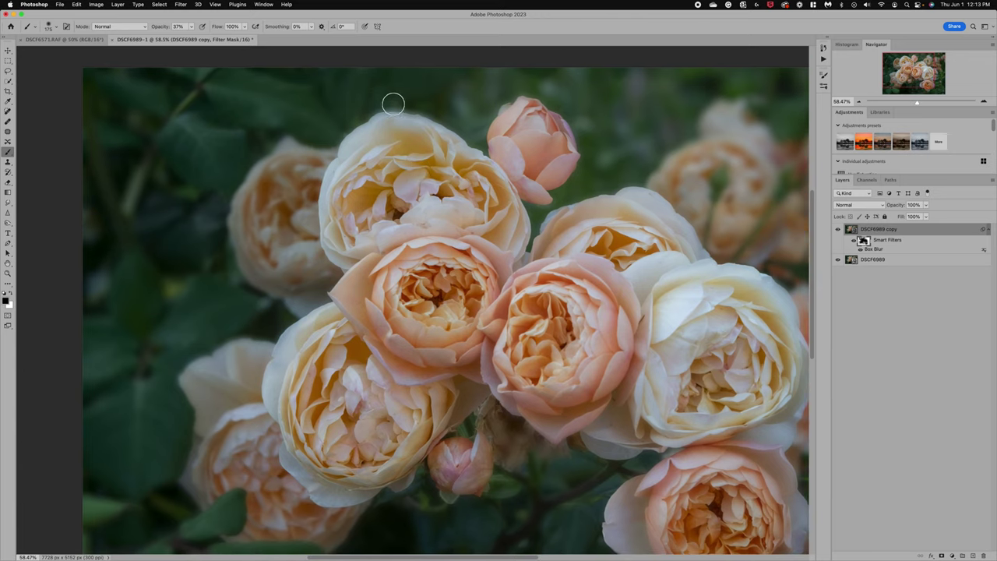
{"action": "mouse_move", "coordinate": [374, 117]}
{"action": "left_mouse_down"}
{"action": "mouse_move", "coordinate": [442, 121]}
{"action": "mouse_move", "coordinate": [366, 109]}
{"action": "mouse_move", "coordinate": [445, 116]}
{"action": "mouse_move", "coordinate": [353, 110]}
{"action": "mouse_move", "coordinate": [422, 114]}
{"action": "mouse_move", "coordinate": [483, 144]}
{"action": "mouse_move", "coordinate": [392, 103]}
{"action": "mouse_move", "coordinate": [421, 106]}
{"action": "mouse_move", "coordinate": [387, 101]}
{"action": "left_mouse_up"}
{"action": "left_click", "coordinate": [193, 29]}
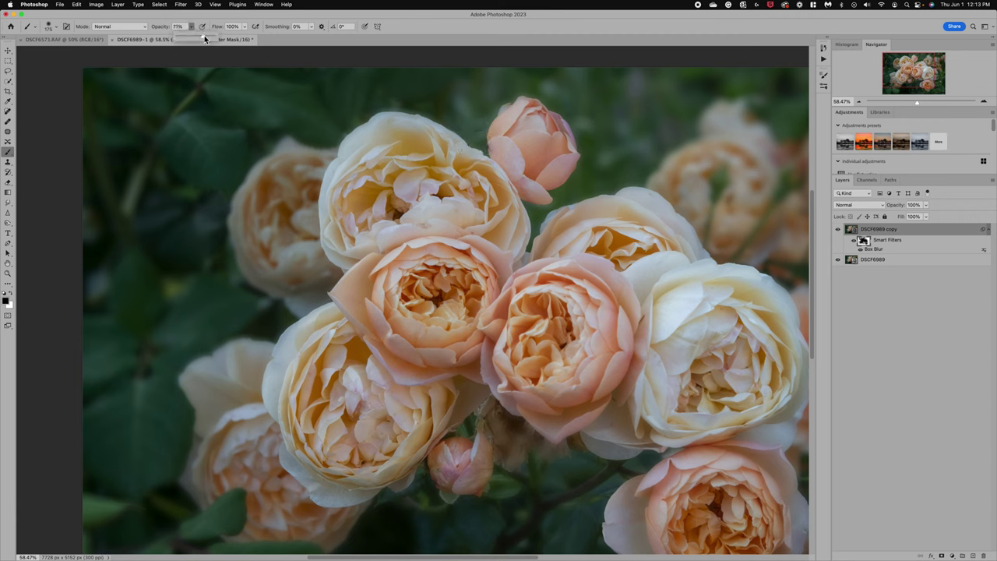
{"action": "left_click", "coordinate": [370, 103]}
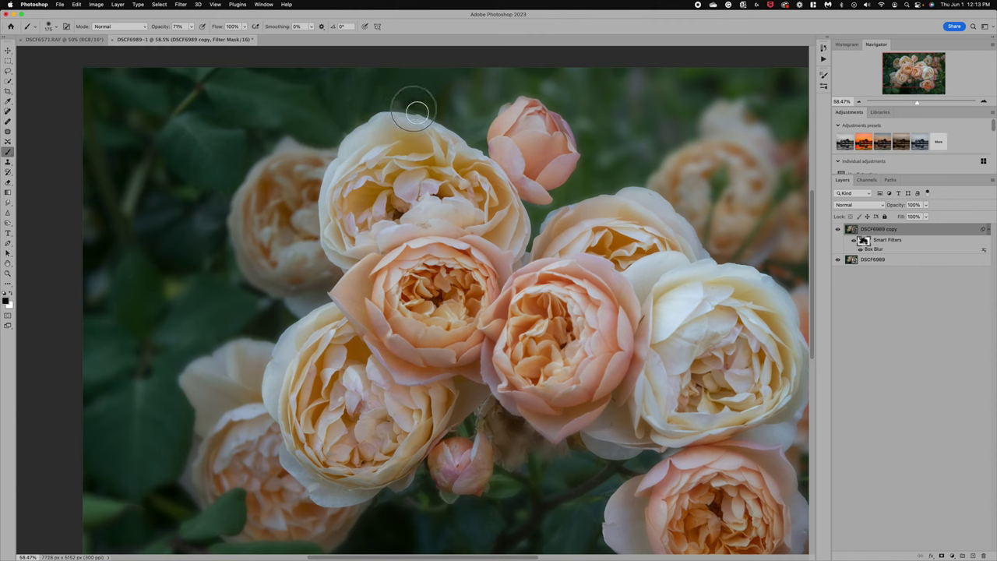
{"action": "mouse_move", "coordinate": [416, 113]}
{"action": "left_mouse_down"}
{"action": "mouse_move", "coordinate": [458, 140]}
{"action": "mouse_move", "coordinate": [427, 112]}
{"action": "mouse_move", "coordinate": [386, 112]}
{"action": "mouse_move", "coordinate": [355, 136]}
{"action": "mouse_move", "coordinate": [379, 115]}
{"action": "mouse_move", "coordinate": [421, 111]}
{"action": "mouse_move", "coordinate": [470, 139]}
{"action": "left_mouse_up"}
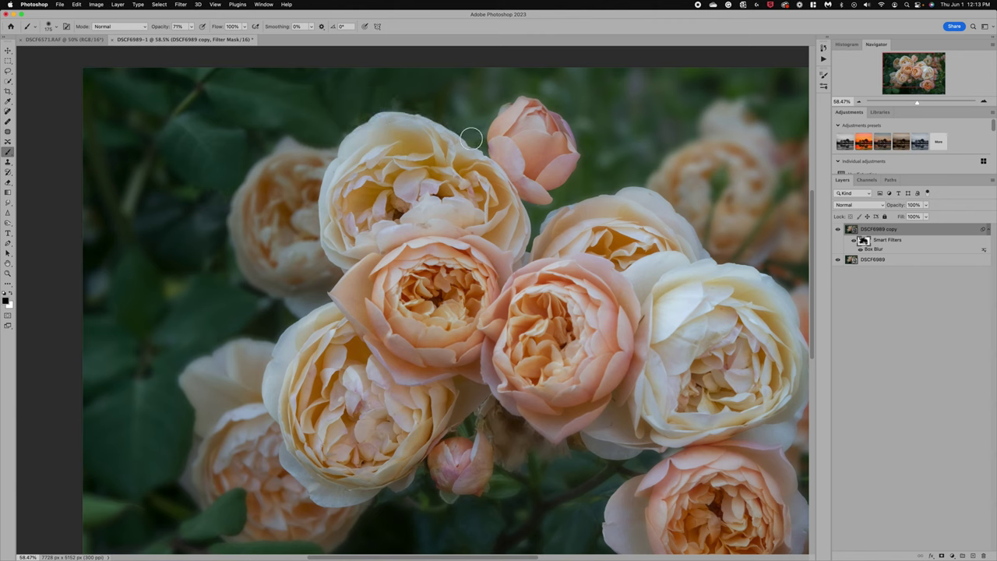
{"action": "scroll", "coordinate": [348, 372], "scroll_direction": "down", "scroll_amount": 5}
{"action": "scroll", "coordinate": [348, 371], "scroll_direction": "right", "scroll_amount": 4}
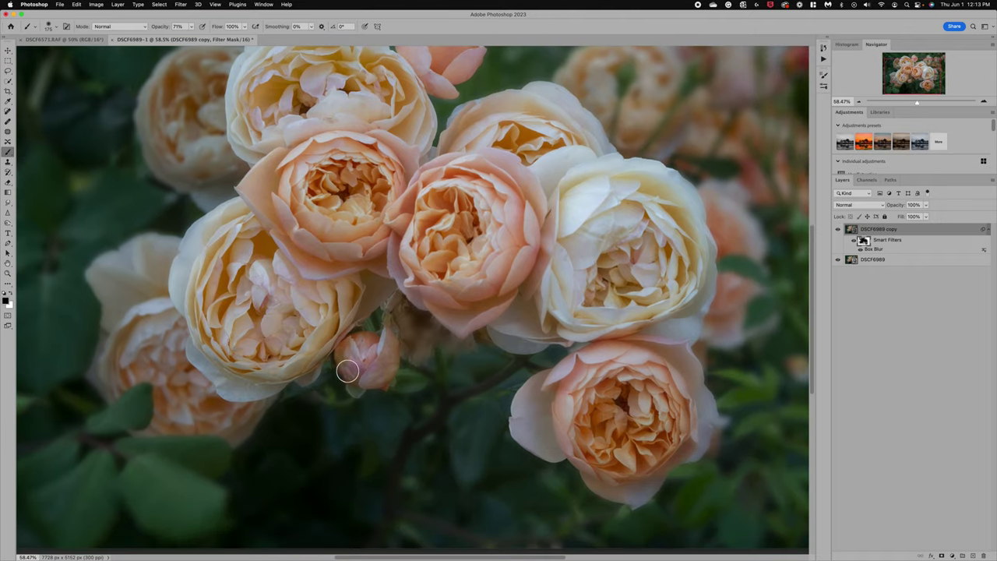
{"action": "scroll", "coordinate": [347, 371], "scroll_direction": "up", "scroll_amount": 3}
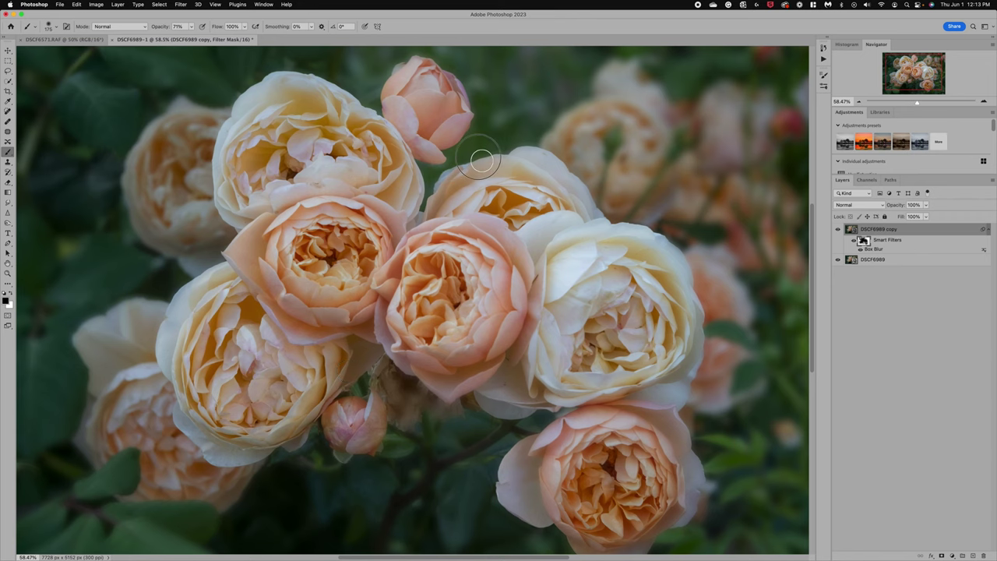
{"action": "scroll", "coordinate": [504, 193], "scroll_direction": "down", "scroll_amount": 3}
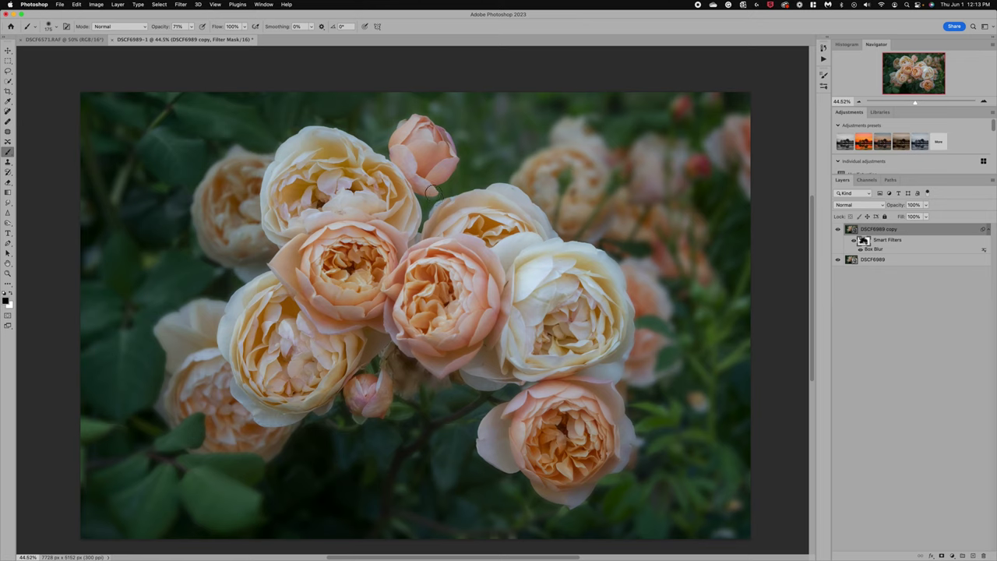
Set the mask brush opacity to 91%, swapping colours to white and back to black
{"action": "left_click", "coordinate": [192, 28]}
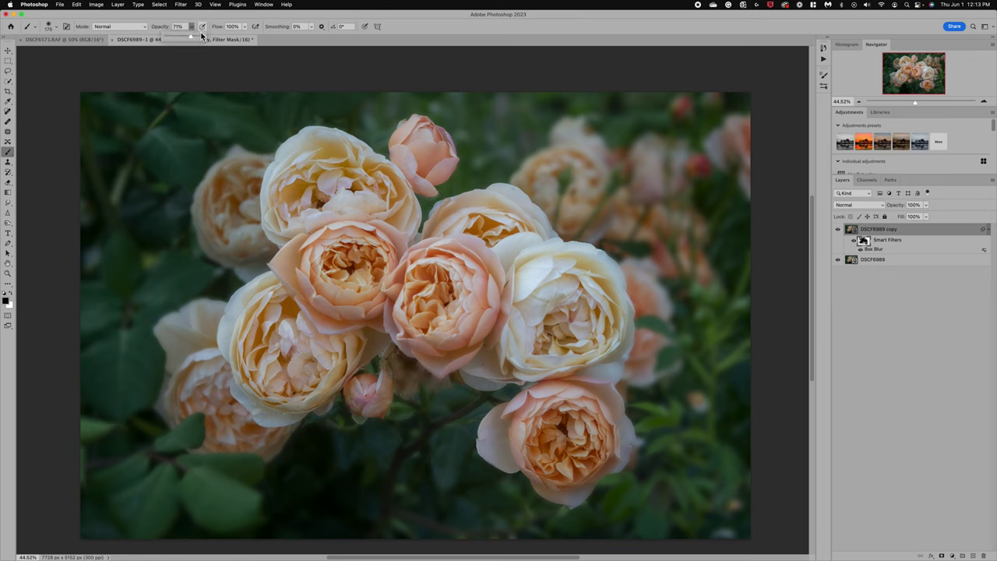
{"action": "left_click", "coordinate": [440, 201]}
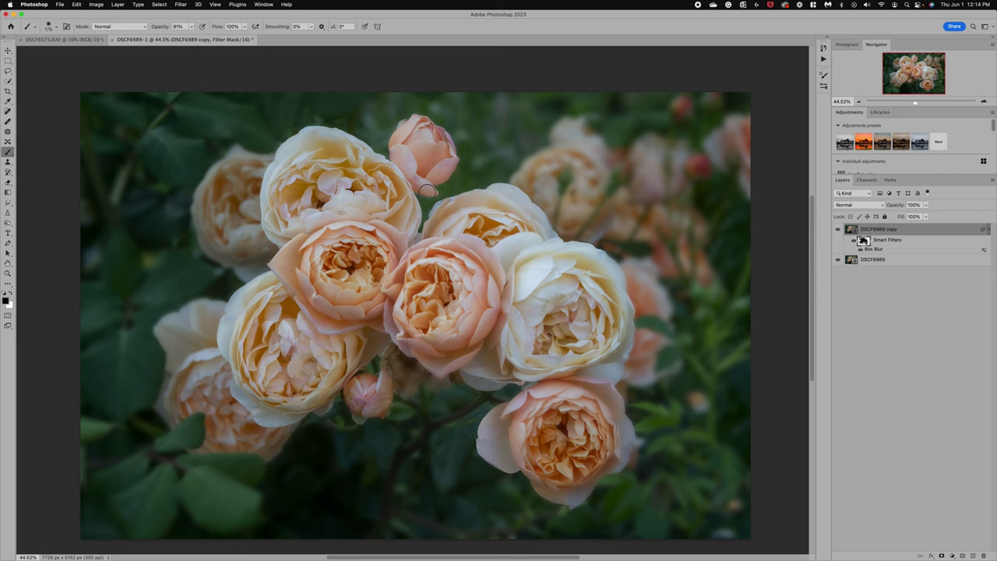
{"action": "scroll", "coordinate": [451, 223], "scroll_direction": "up", "scroll_amount": 2}
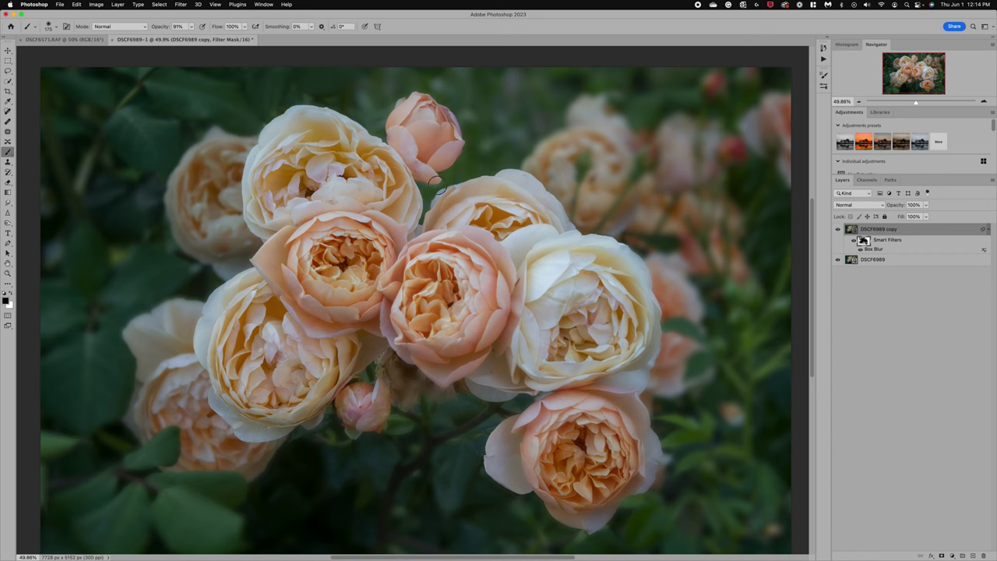
{"action": "scroll", "coordinate": [452, 165], "scroll_direction": "up", "scroll_amount": 3}
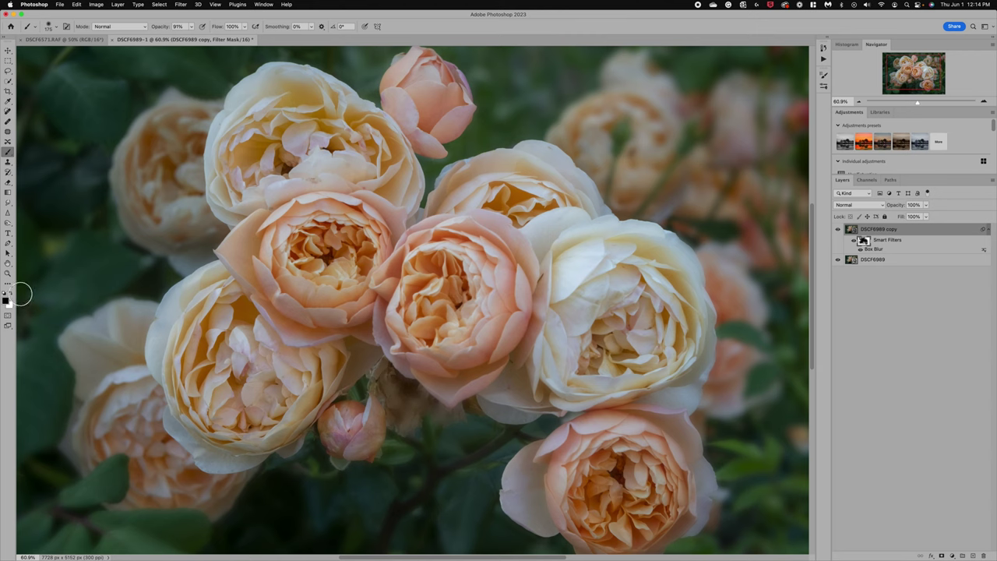
{"action": "left_click", "coordinate": [13, 295]}
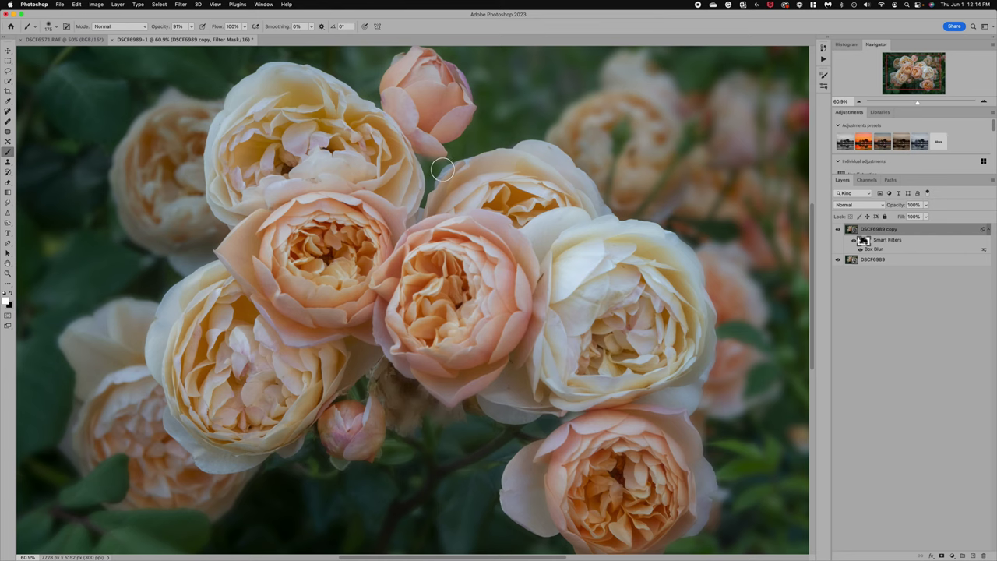
{"action": "left_click", "coordinate": [12, 295]}
{"action": "scroll", "coordinate": [507, 123], "scroll_direction": "down", "scroll_amount": 3}
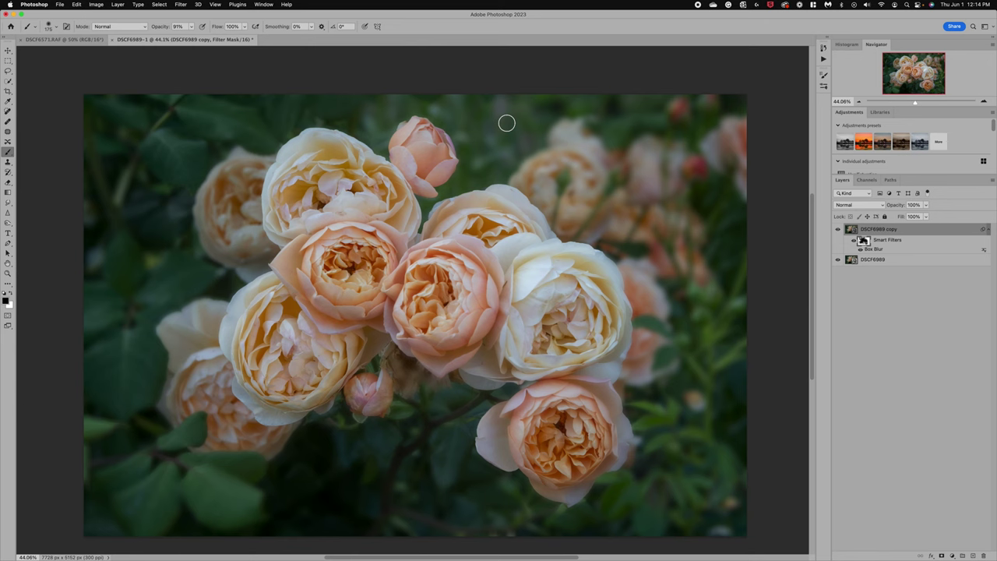
{"action": "left_click", "coordinate": [838, 230]}
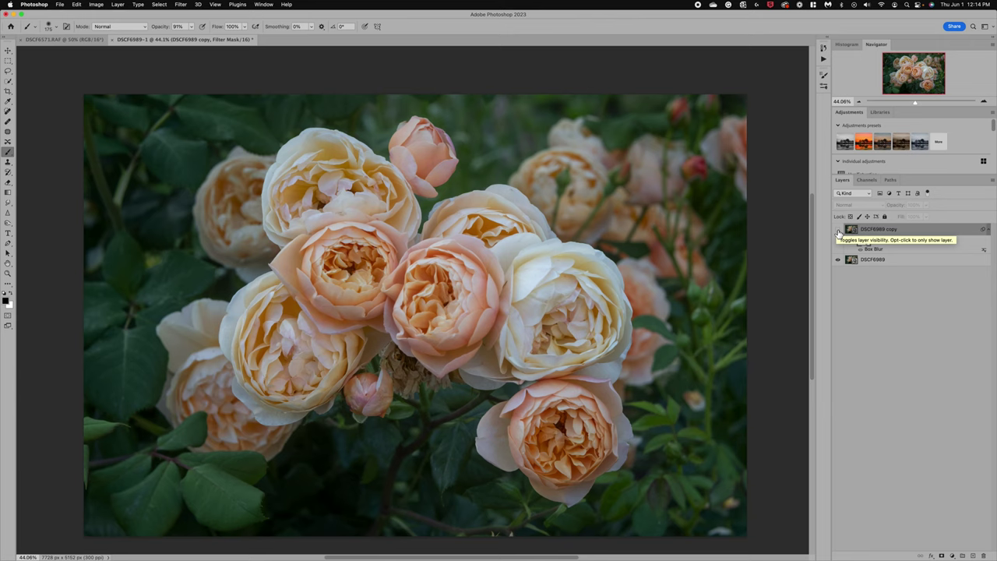
{"action": "left_click", "coordinate": [839, 230]}
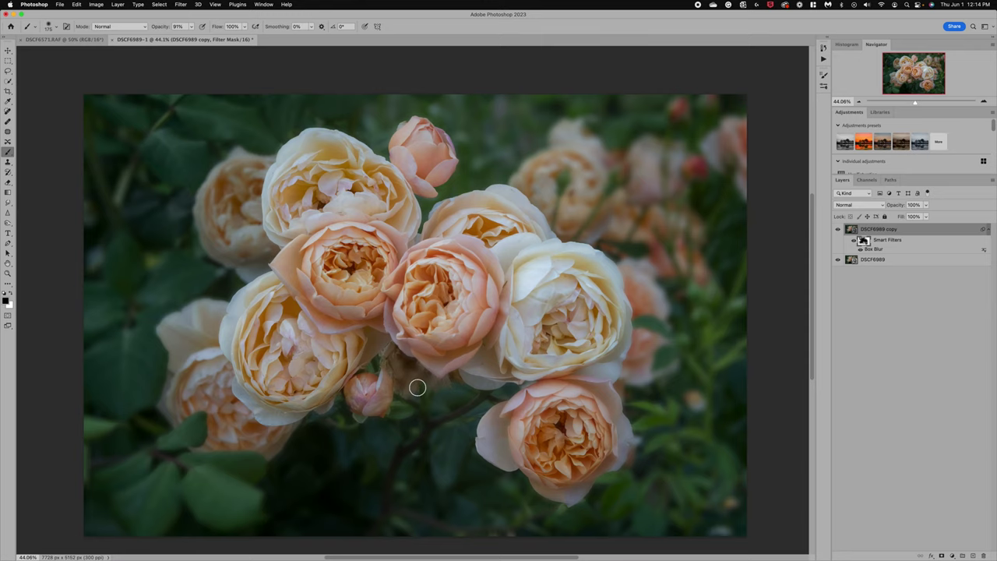
Select the DSCF6989 copy image thumbnail and stamp all visible layers into a new Layer 1
{"action": "scroll", "coordinate": [417, 387], "scroll_direction": "up", "scroll_amount": 1}
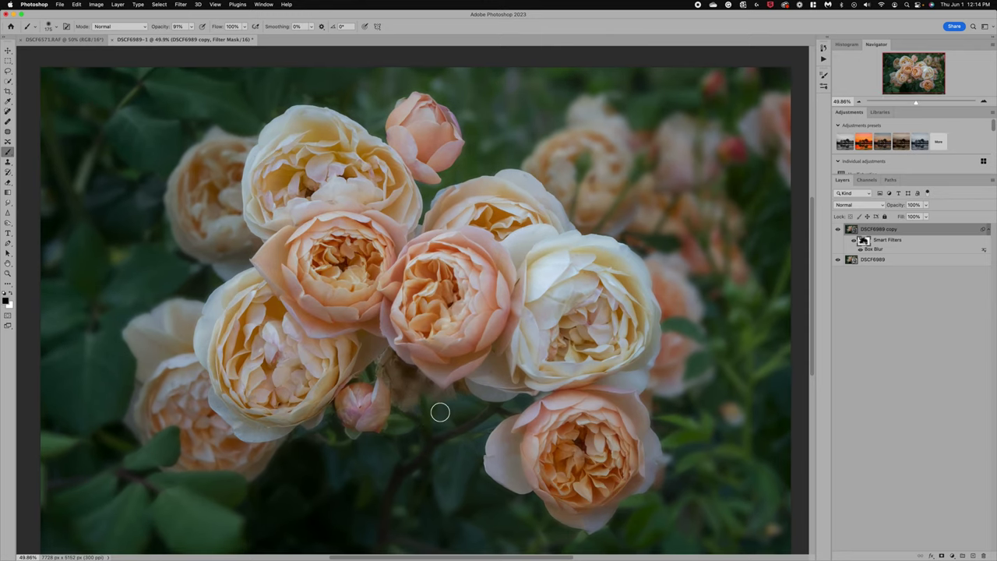
{"action": "scroll", "coordinate": [440, 412], "scroll_direction": "up", "scroll_amount": 1}
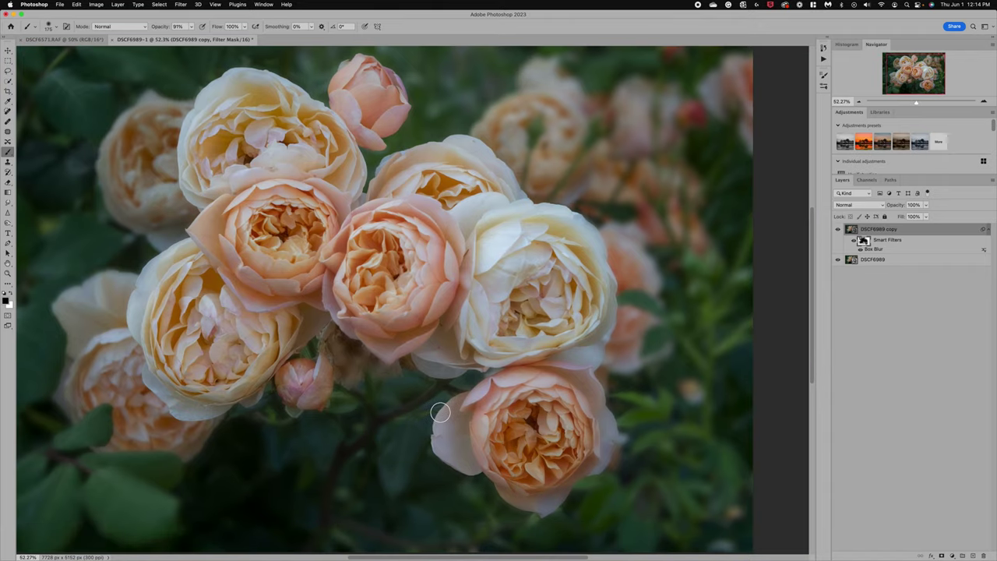
{"action": "scroll", "coordinate": [440, 412], "scroll_direction": "left", "scroll_amount": 2}
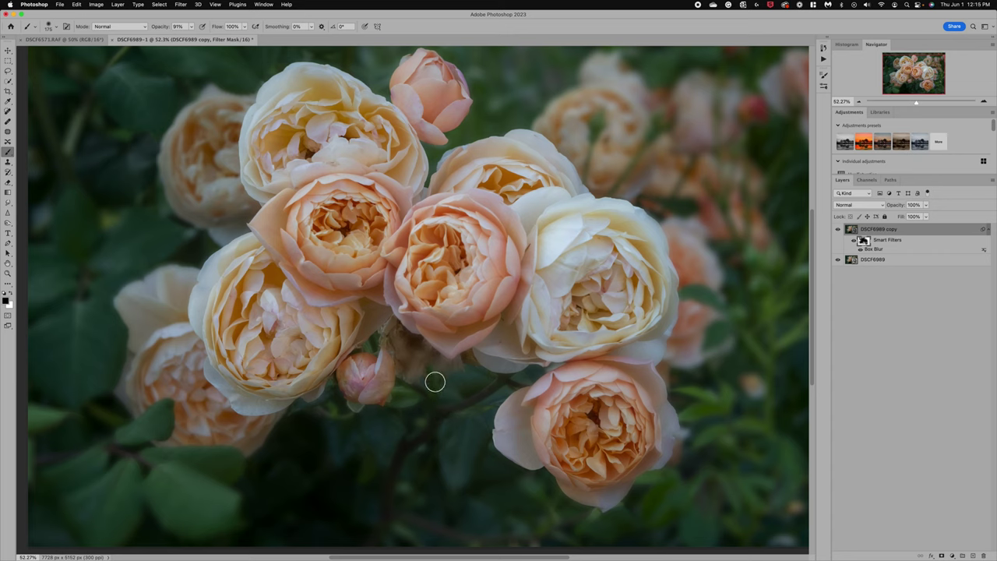
{"action": "left_click", "coordinate": [881, 230]}
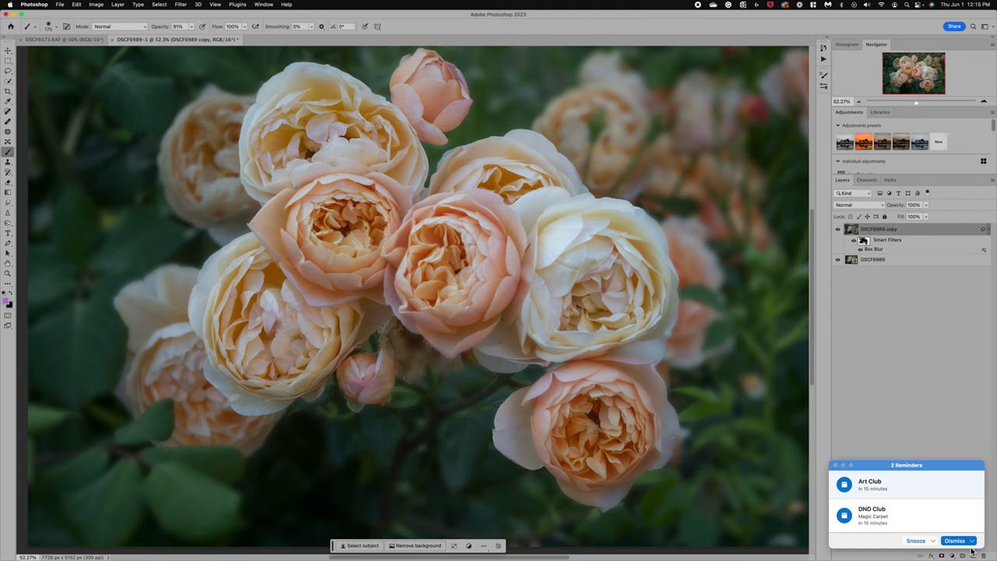
{"action": "left_click", "coordinate": [971, 544]}
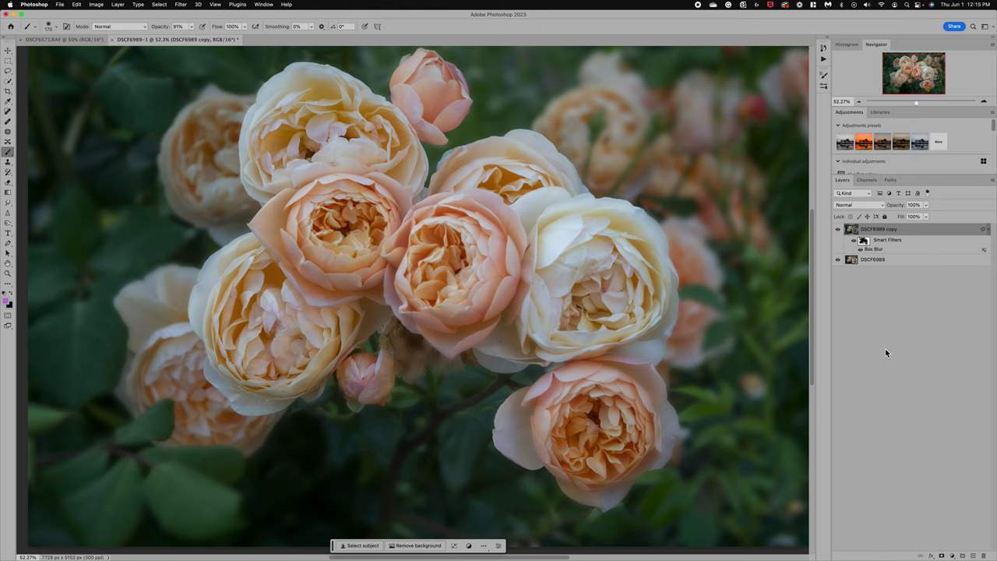
{"action": "key", "text": "super+alt+shift+e"}
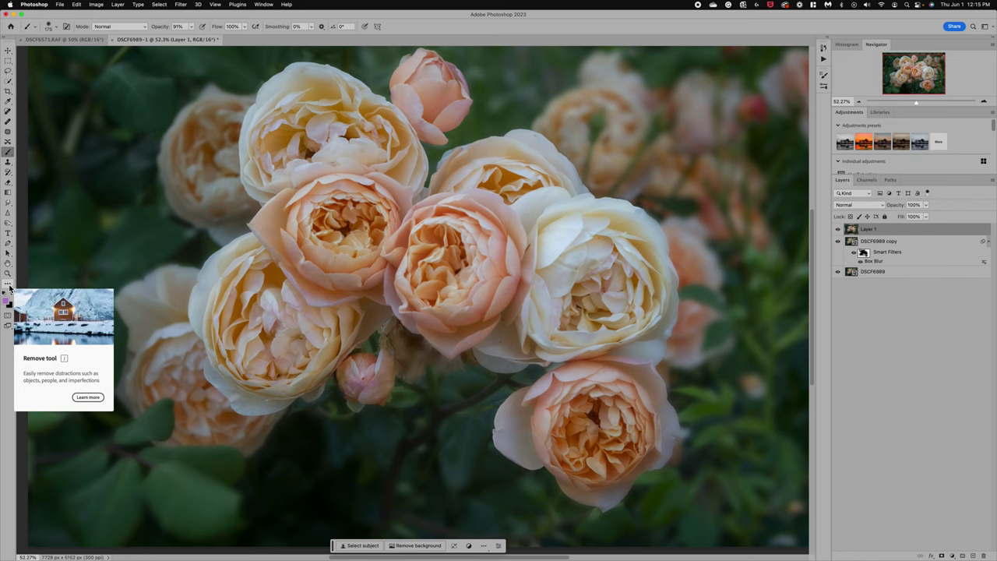
With the Remove tool at size 100, paint out the stem beside the small rosebud
{"action": "left_click", "coordinate": [8, 286]}
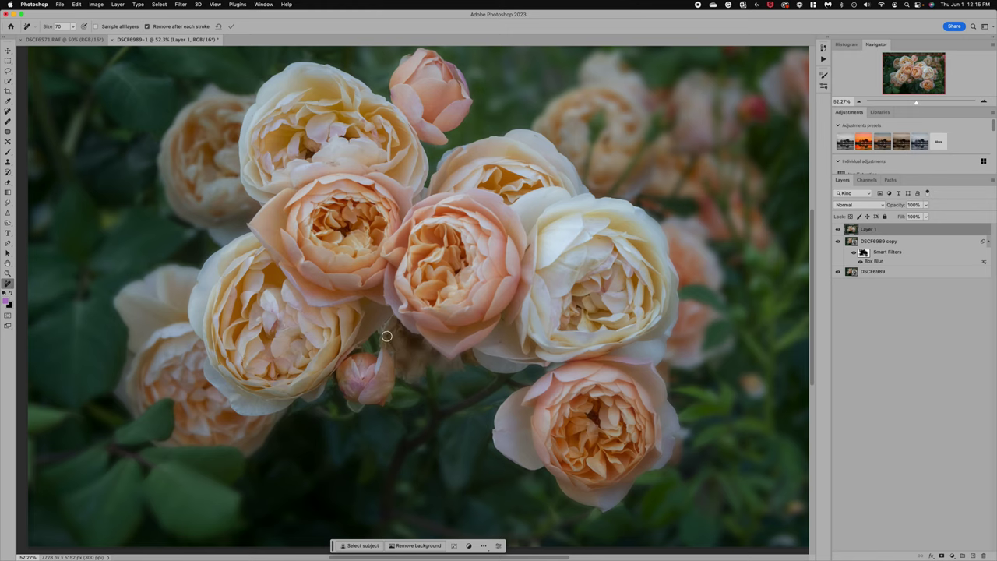
{"action": "key", "text": "bracketright"}
{"action": "key", "text": "bracketright"}
{"action": "key", "text": "bracketright"}
{"action": "scroll", "coordinate": [384, 337], "scroll_direction": "up", "scroll_amount": 4}
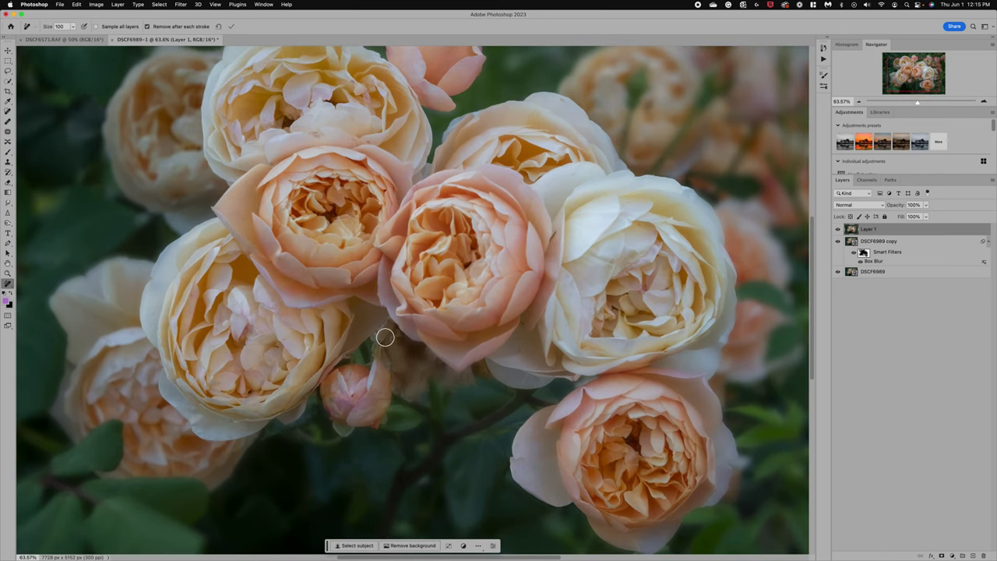
{"action": "mouse_move", "coordinate": [377, 344]}
{"action": "left_mouse_down"}
{"action": "mouse_move", "coordinate": [391, 331]}
{"action": "mouse_move", "coordinate": [452, 378]}
{"action": "mouse_move", "coordinate": [465, 385]}
{"action": "mouse_move", "coordinate": [481, 374]}
{"action": "mouse_move", "coordinate": [474, 389]}
{"action": "mouse_move", "coordinate": [442, 402]}
{"action": "left_mouse_up"}
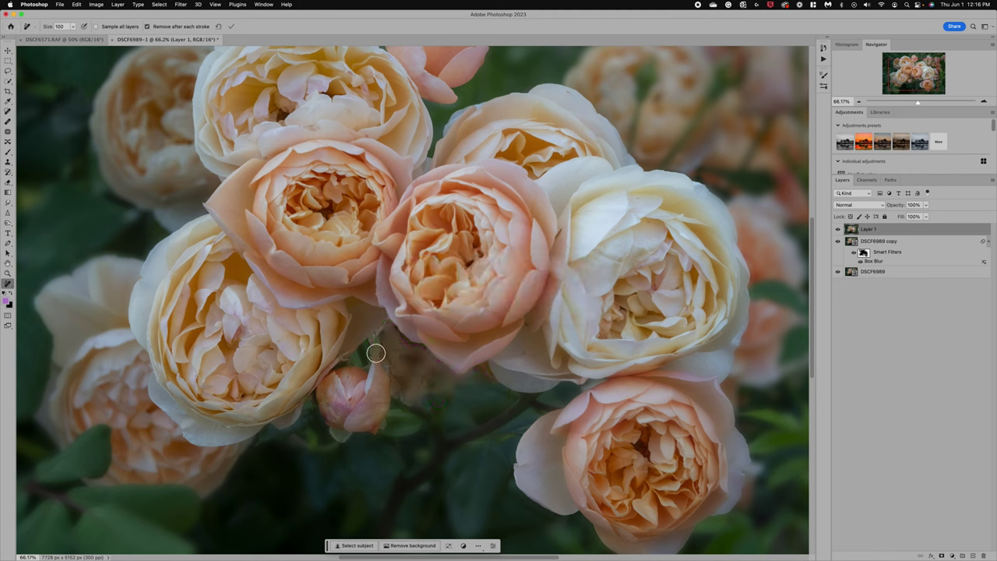
Erase the remaining stem between the small rosebud and the centre rose on Layer 1
{"action": "mouse_move", "coordinate": [375, 352]}
{"action": "left_mouse_down"}
{"action": "mouse_move", "coordinate": [396, 327]}
{"action": "mouse_move", "coordinate": [408, 351]}
{"action": "mouse_move", "coordinate": [427, 356]}
{"action": "mouse_move", "coordinate": [454, 392]}
{"action": "mouse_move", "coordinate": [426, 414]}
{"action": "mouse_move", "coordinate": [401, 398]}
{"action": "mouse_move", "coordinate": [380, 352]}
{"action": "mouse_move", "coordinate": [396, 352]}
{"action": "mouse_move", "coordinate": [423, 396]}
{"action": "mouse_move", "coordinate": [432, 378]}
{"action": "mouse_move", "coordinate": [408, 357]}
{"action": "mouse_move", "coordinate": [447, 392]}
{"action": "mouse_move", "coordinate": [428, 408]}
{"action": "mouse_move", "coordinate": [412, 363]}
{"action": "mouse_move", "coordinate": [405, 397]}
{"action": "mouse_move", "coordinate": [436, 382]}
{"action": "mouse_move", "coordinate": [427, 402]}
{"action": "mouse_move", "coordinate": [438, 403]}
{"action": "mouse_move", "coordinate": [447, 426]}
{"action": "mouse_move", "coordinate": [434, 407]}
{"action": "left_mouse_up"}
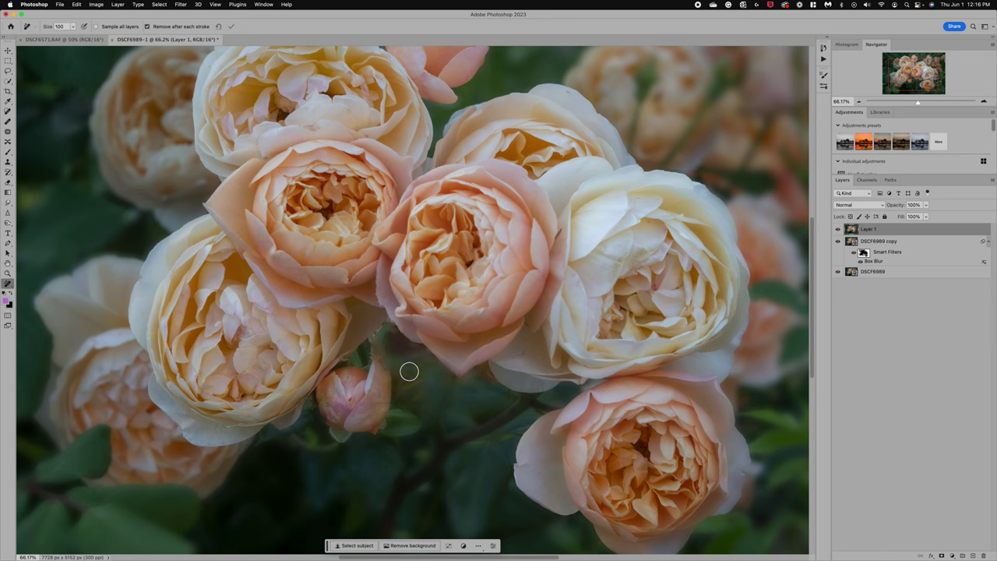
{"action": "mouse_move", "coordinate": [373, 355]}
{"action": "left_mouse_down"}
{"action": "mouse_move", "coordinate": [393, 325]}
{"action": "mouse_move", "coordinate": [387, 361]}
{"action": "mouse_move", "coordinate": [411, 398]}
{"action": "mouse_move", "coordinate": [413, 362]}
{"action": "mouse_move", "coordinate": [419, 406]}
{"action": "mouse_move", "coordinate": [425, 385]}
{"action": "mouse_move", "coordinate": [406, 353]}
{"action": "mouse_move", "coordinate": [427, 402]}
{"action": "left_mouse_up"}
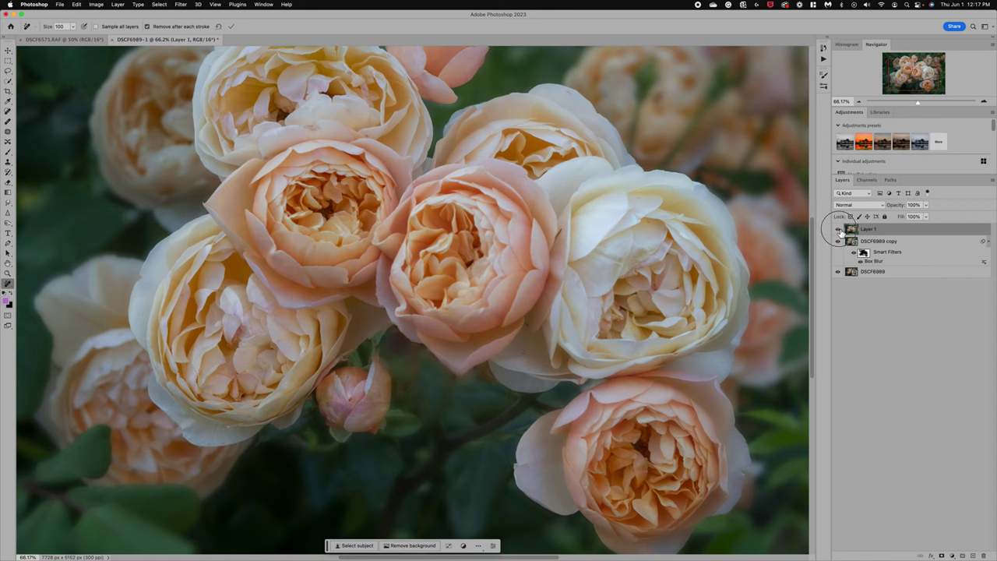
Hide Layer 1 and ready a white 100%-opacity brush on the Box Blur filter mask
{"action": "left_click", "coordinate": [838, 229]}
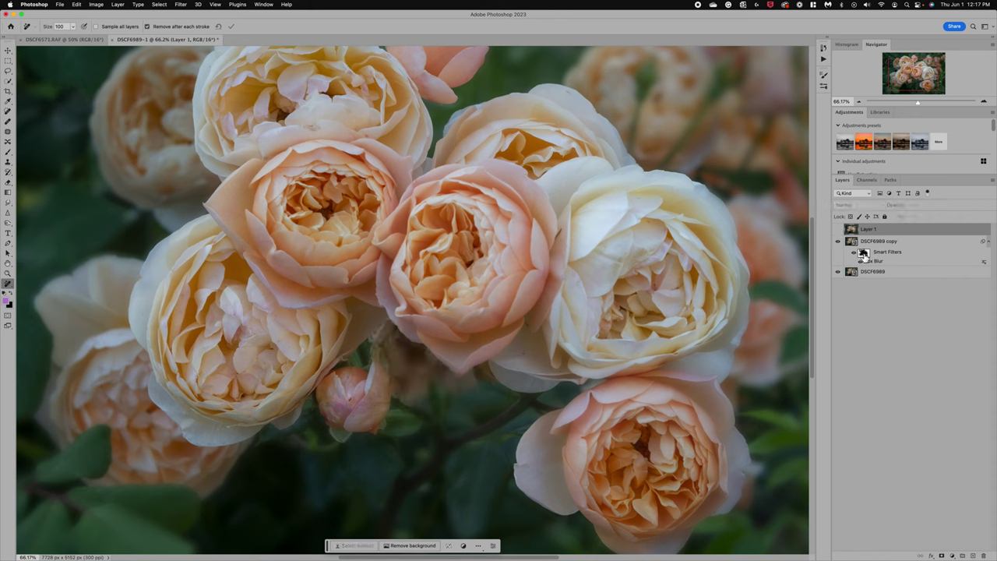
{"action": "left_click", "coordinate": [864, 254]}
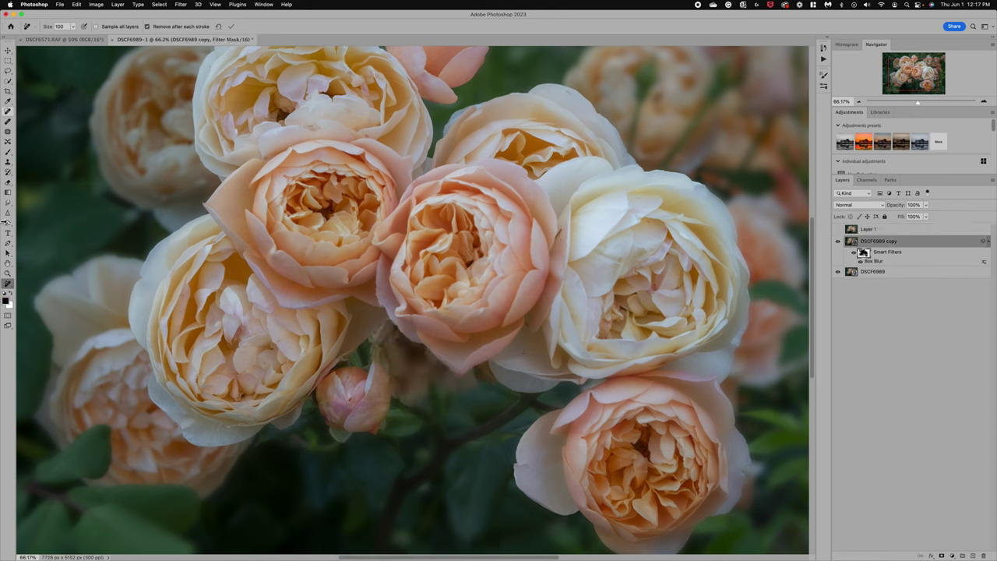
{"action": "left_click", "coordinate": [12, 296]}
{"action": "left_click", "coordinate": [9, 154]}
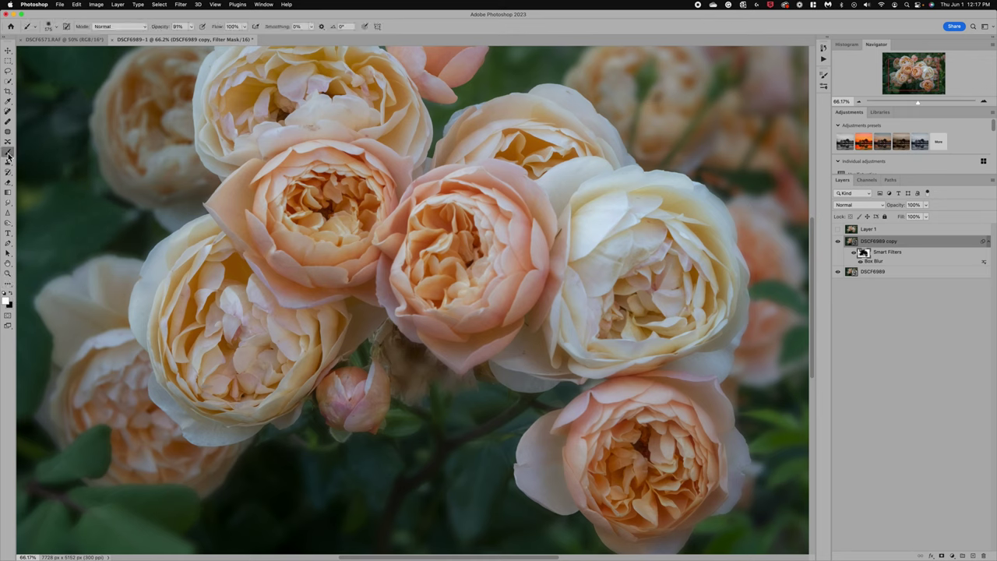
{"action": "left_click", "coordinate": [191, 27]}
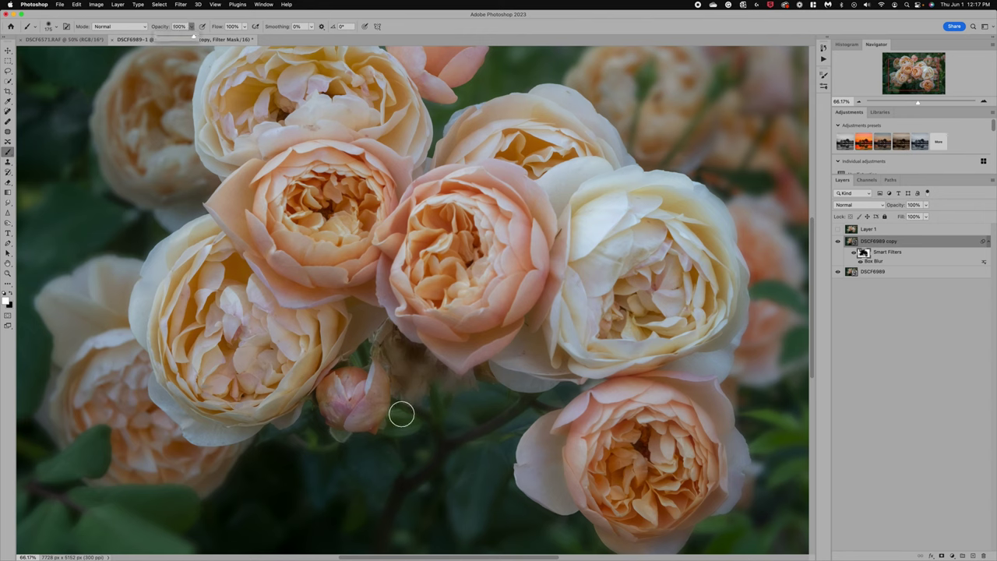
{"action": "left_click", "coordinate": [415, 386]}
Paint white, then black, on the mask to sharpen the stem above the rosebud
{"action": "left_click_drag", "start_coordinate": [402, 359], "coordinate": [414, 376]}
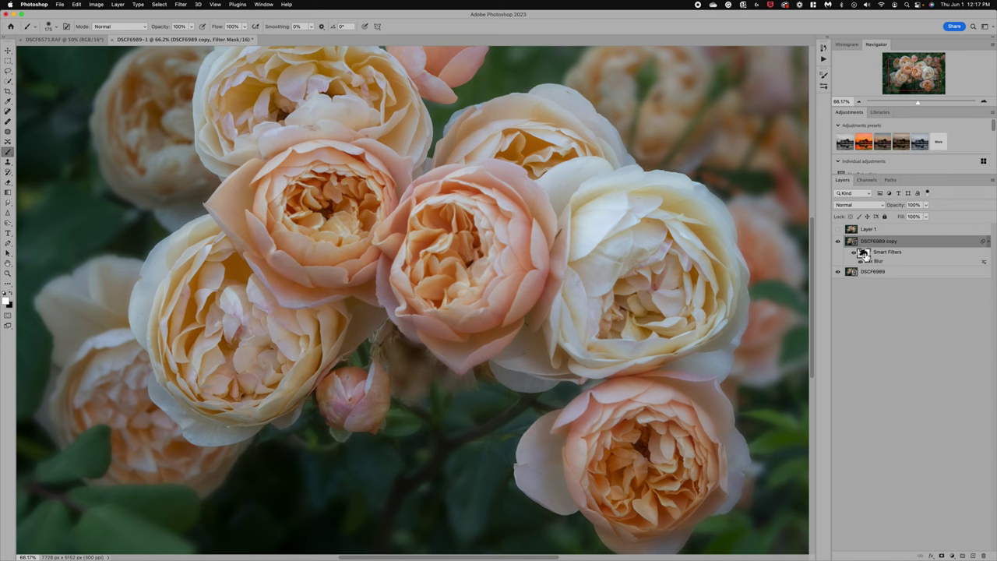
{"action": "mouse_move", "coordinate": [418, 380]}
{"action": "left_mouse_down"}
{"action": "mouse_move", "coordinate": [414, 353]}
{"action": "mouse_move", "coordinate": [445, 381]}
{"action": "left_mouse_up"}
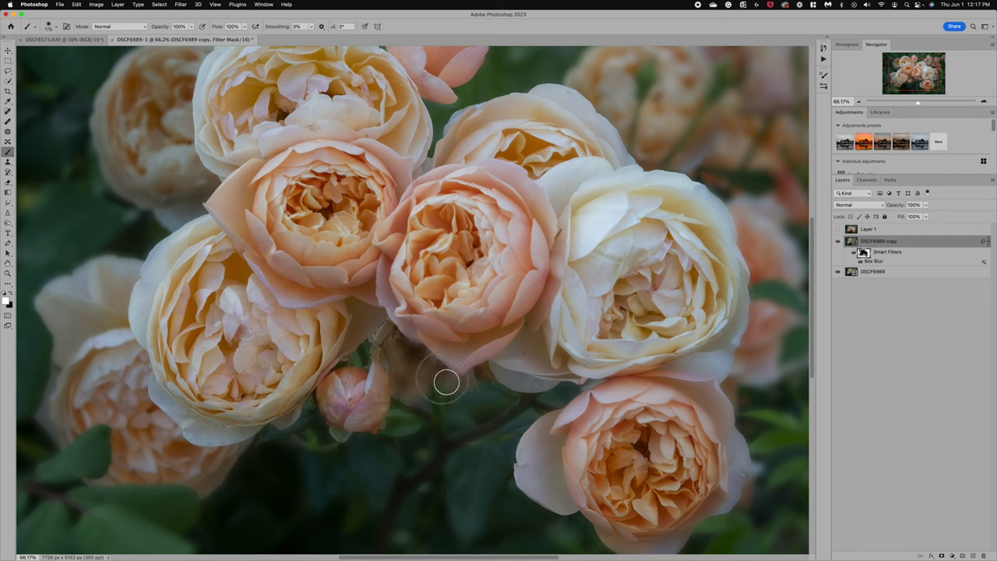
{"action": "left_click", "coordinate": [11, 295]}
{"action": "mouse_move", "coordinate": [377, 387]}
{"action": "left_mouse_down"}
{"action": "mouse_move", "coordinate": [401, 369]}
{"action": "mouse_move", "coordinate": [393, 342]}
{"action": "mouse_move", "coordinate": [409, 382]}
{"action": "mouse_move", "coordinate": [428, 365]}
{"action": "mouse_move", "coordinate": [440, 386]}
{"action": "mouse_move", "coordinate": [451, 378]}
{"action": "mouse_move", "coordinate": [473, 397]}
{"action": "mouse_move", "coordinate": [431, 411]}
{"action": "mouse_move", "coordinate": [440, 413]}
{"action": "mouse_move", "coordinate": [438, 400]}
{"action": "mouse_move", "coordinate": [401, 387]}
{"action": "mouse_move", "coordinate": [406, 405]}
{"action": "mouse_move", "coordinate": [440, 416]}
{"action": "mouse_move", "coordinate": [388, 343]}
{"action": "mouse_move", "coordinate": [427, 361]}
{"action": "mouse_move", "coordinate": [405, 339]}
{"action": "mouse_move", "coordinate": [440, 376]}
{"action": "mouse_move", "coordinate": [466, 387]}
{"action": "mouse_move", "coordinate": [482, 380]}
{"action": "mouse_move", "coordinate": [451, 404]}
{"action": "mouse_move", "coordinate": [427, 398]}
{"action": "mouse_move", "coordinate": [440, 423]}
{"action": "mouse_move", "coordinate": [416, 404]}
{"action": "mouse_move", "coordinate": [392, 347]}
{"action": "left_mouse_up"}
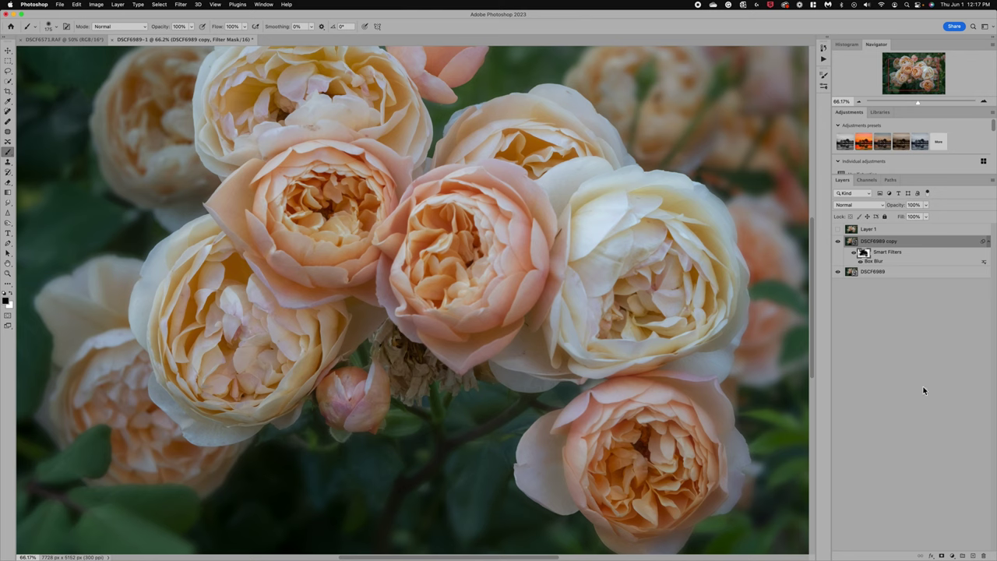
{"action": "left_click", "coordinate": [877, 243]}
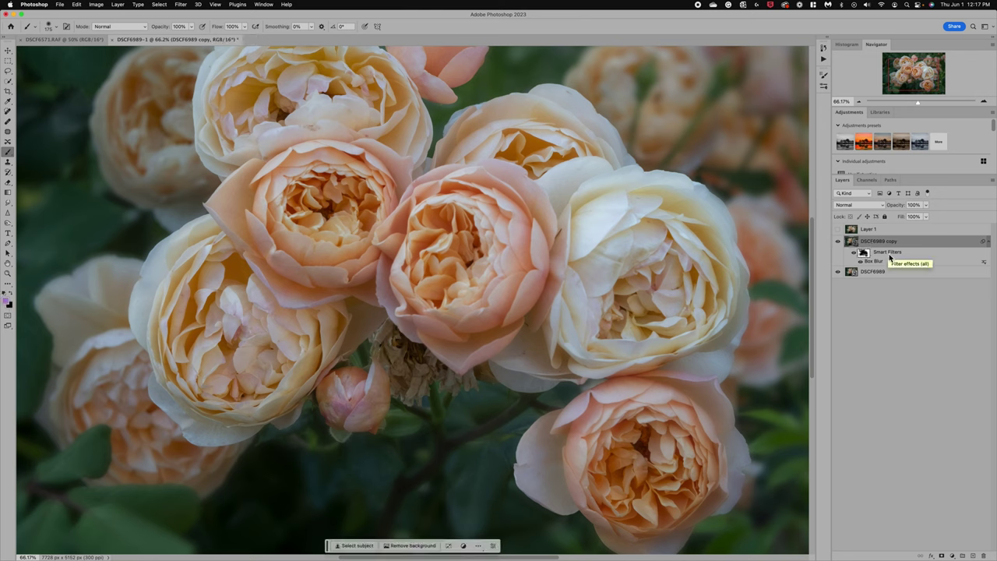
Stamp visible layers into a new Layer 2 and erase the dried flower between the roses
{"action": "key", "text": "super+alt+shift+e"}
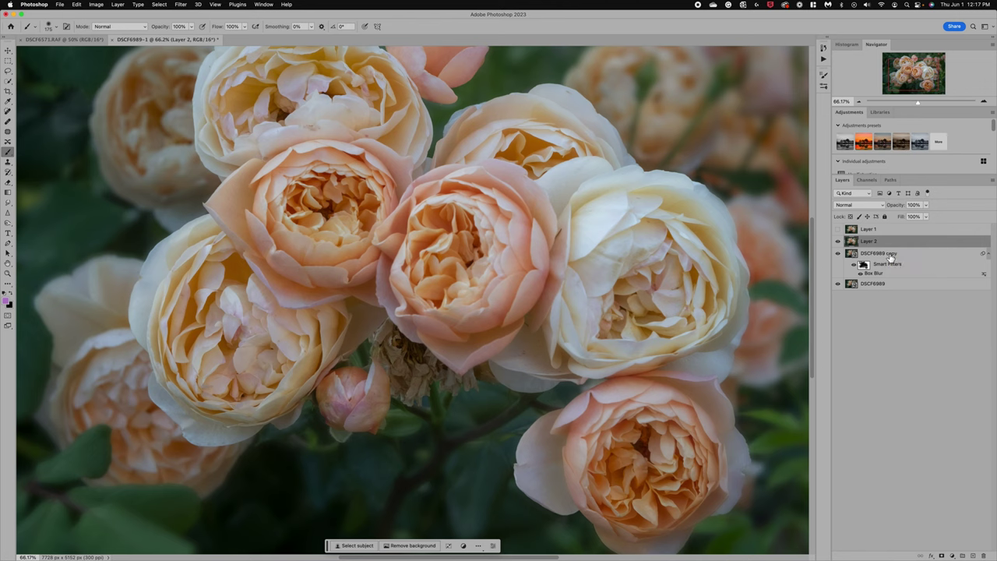
{"action": "left_click", "coordinate": [7, 287]}
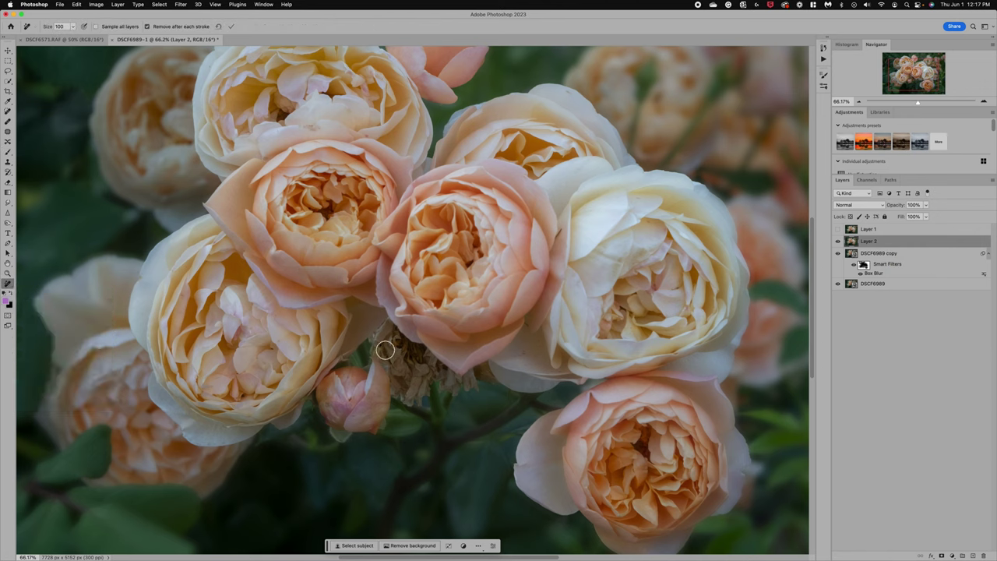
{"action": "mouse_move", "coordinate": [384, 339]}
{"action": "left_mouse_down"}
{"action": "mouse_move", "coordinate": [463, 386]}
{"action": "mouse_move", "coordinate": [475, 380]}
{"action": "mouse_move", "coordinate": [476, 392]}
{"action": "mouse_move", "coordinate": [435, 422]}
{"action": "mouse_move", "coordinate": [412, 414]}
{"action": "mouse_move", "coordinate": [380, 354]}
{"action": "mouse_move", "coordinate": [386, 348]}
{"action": "mouse_move", "coordinate": [446, 379]}
{"action": "mouse_move", "coordinate": [453, 396]}
{"action": "mouse_move", "coordinate": [430, 410]}
{"action": "mouse_move", "coordinate": [389, 358]}
{"action": "mouse_move", "coordinate": [440, 394]}
{"action": "mouse_move", "coordinate": [400, 369]}
{"action": "mouse_move", "coordinate": [416, 411]}
{"action": "mouse_move", "coordinate": [438, 414]}
{"action": "mouse_move", "coordinate": [420, 353]}
{"action": "mouse_move", "coordinate": [444, 382]}
{"action": "mouse_move", "coordinate": [478, 378]}
{"action": "mouse_move", "coordinate": [452, 403]}
{"action": "mouse_move", "coordinate": [410, 394]}
{"action": "mouse_move", "coordinate": [389, 328]}
{"action": "mouse_move", "coordinate": [420, 355]}
{"action": "left_mouse_up"}
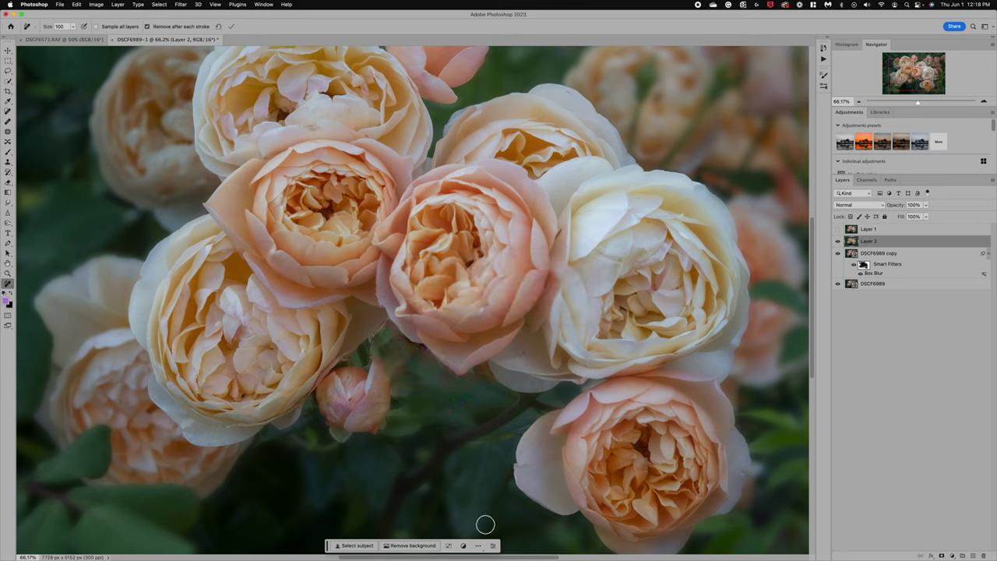
Clear the remaining stem bits in the dark gap between bud and centre rose on Layer 2
{"action": "scroll", "coordinate": [438, 409], "scroll_direction": "up", "scroll_amount": 5}
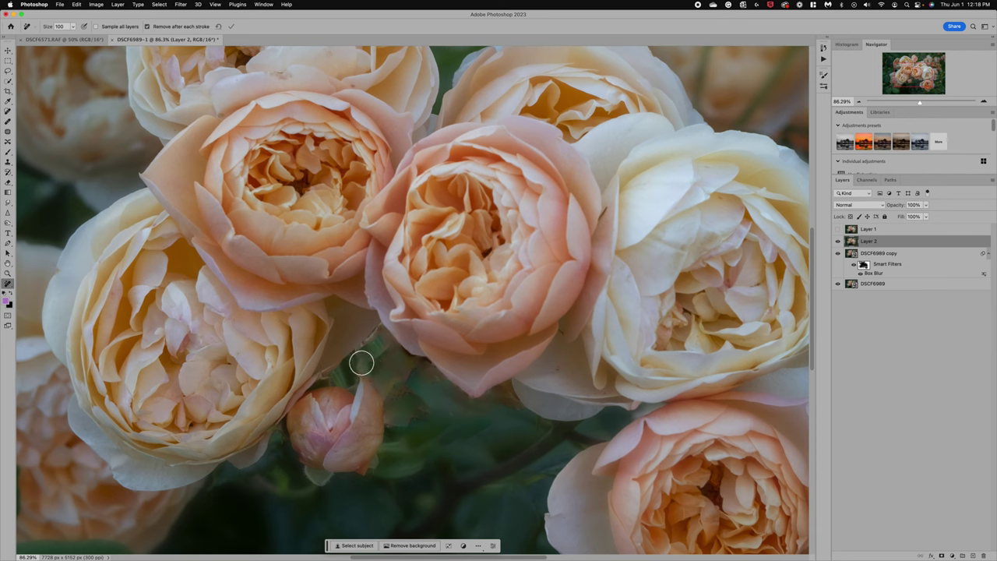
{"action": "mouse_move", "coordinate": [361, 365]}
{"action": "left_mouse_down"}
{"action": "mouse_move", "coordinate": [386, 338]}
{"action": "mouse_move", "coordinate": [466, 408]}
{"action": "mouse_move", "coordinate": [401, 376]}
{"action": "mouse_move", "coordinate": [398, 404]}
{"action": "mouse_move", "coordinate": [368, 367]}
{"action": "mouse_move", "coordinate": [392, 399]}
{"action": "mouse_move", "coordinate": [389, 346]}
{"action": "mouse_move", "coordinate": [397, 393]}
{"action": "left_mouse_up"}
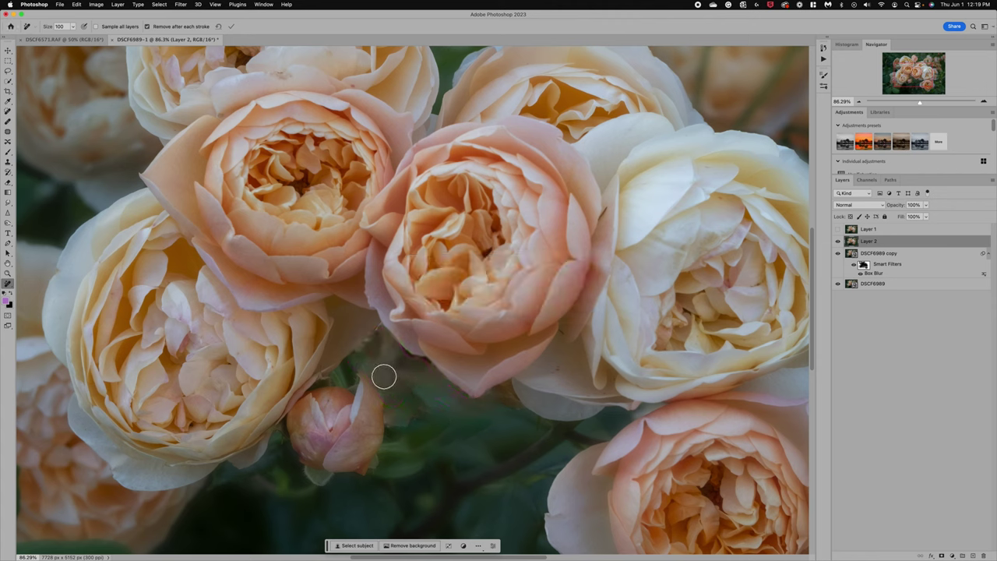
{"action": "mouse_move", "coordinate": [377, 374]}
{"action": "left_mouse_down"}
{"action": "mouse_move", "coordinate": [389, 395]}
{"action": "mouse_move", "coordinate": [363, 374]}
{"action": "mouse_move", "coordinate": [409, 407]}
{"action": "mouse_move", "coordinate": [429, 408]}
{"action": "mouse_move", "coordinate": [423, 423]}
{"action": "mouse_move", "coordinate": [397, 422]}
{"action": "mouse_move", "coordinate": [395, 431]}
{"action": "mouse_move", "coordinate": [418, 411]}
{"action": "left_mouse_up"}
{"action": "left_click_drag", "start_coordinate": [410, 400], "coordinate": [420, 402]}
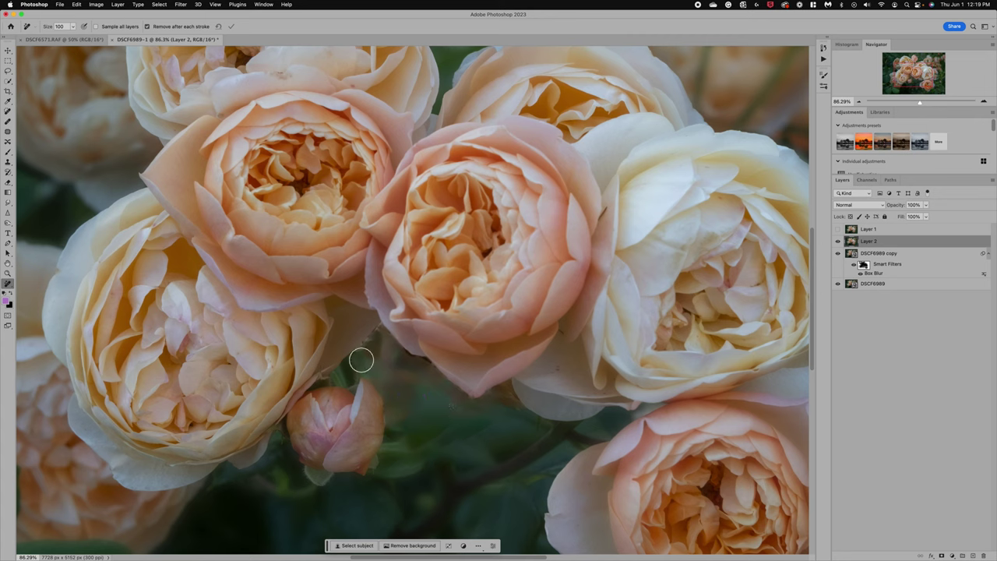
Heal the stem gap above the bud with the Spot Healing Brush
{"action": "left_click", "coordinate": [8, 114]}
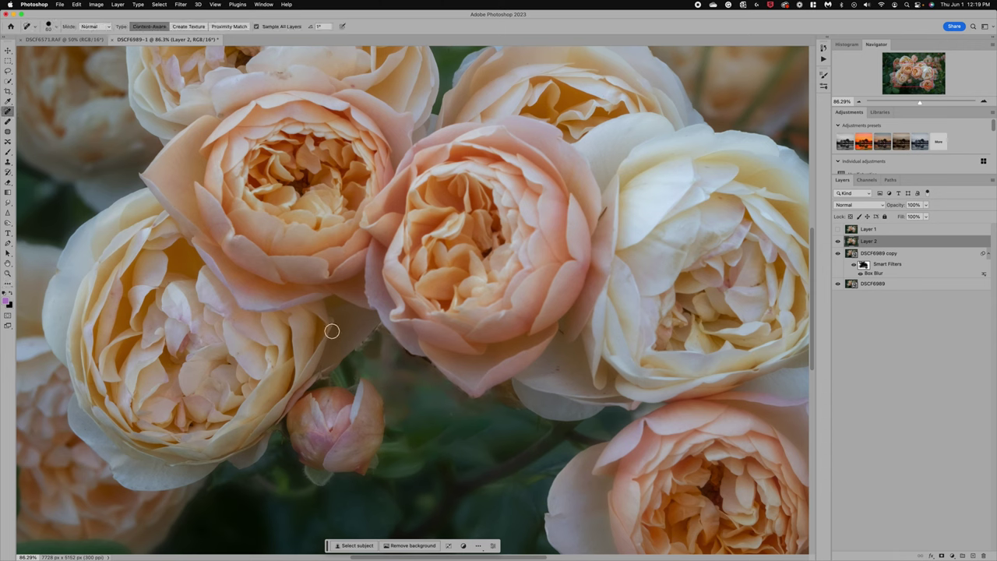
{"action": "mouse_move", "coordinate": [360, 357]}
{"action": "left_mouse_down"}
{"action": "mouse_move", "coordinate": [383, 330]}
{"action": "mouse_move", "coordinate": [436, 373]}
{"action": "left_mouse_up"}
Clone dark background over the gap with a size-100 Clone Stamp, undoing one bad stroke
{"action": "left_click", "coordinate": [8, 163]}
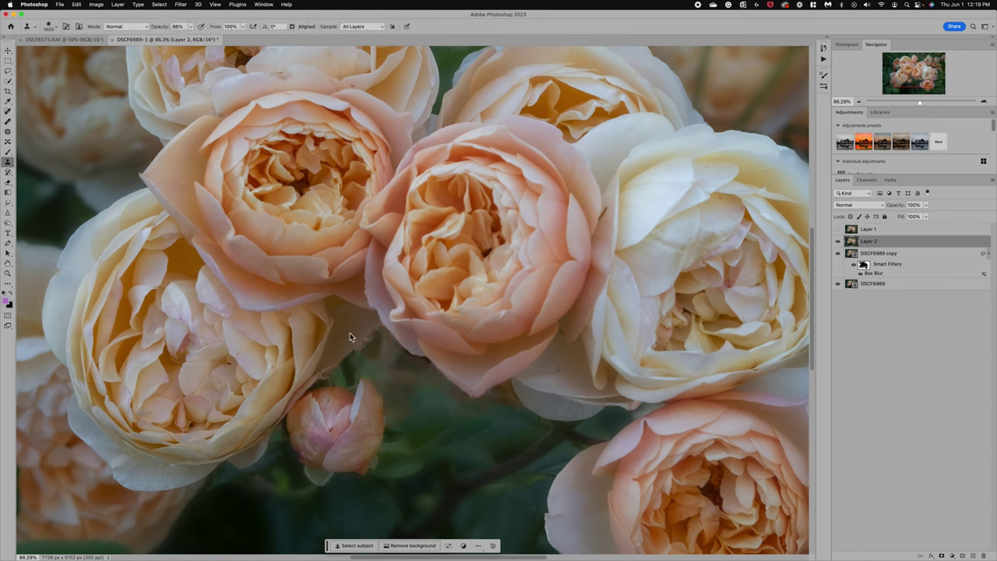
{"action": "key", "text": "bracketleft"}
{"action": "key", "text": "bracketleft"}
{"action": "key", "text": "bracketleft"}
{"action": "key", "text": "bracketleft"}
{"action": "key", "text": "bracketleft"}
{"action": "key", "text": "bracketleft"}
{"action": "key", "text": "bracketleft"}
{"action": "key", "text": "bracketleft"}
{"action": "key", "text": "bracketleft"}
{"action": "key", "text": "bracketleft"}
{"action": "key", "text": "bracketleft"}
{"action": "key", "text": "bracketleft"}
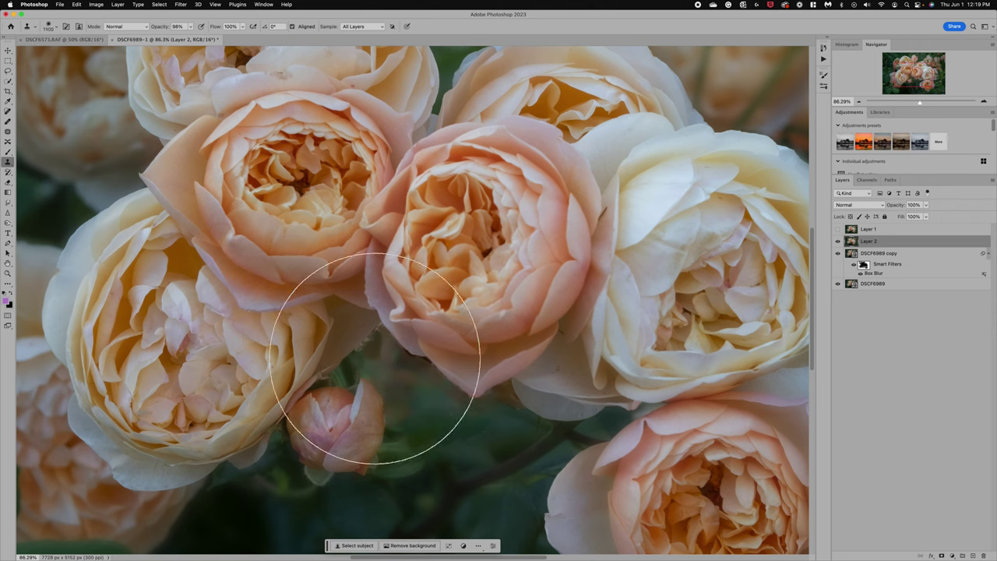
{"action": "key", "text": "bracketleft"}
{"action": "key", "text": "bracketleft"}
{"action": "key", "text": "bracketleft"}
{"action": "key", "text": "bracketleft"}
{"action": "key", "text": "bracketleft"}
{"action": "key", "text": "bracketleft"}
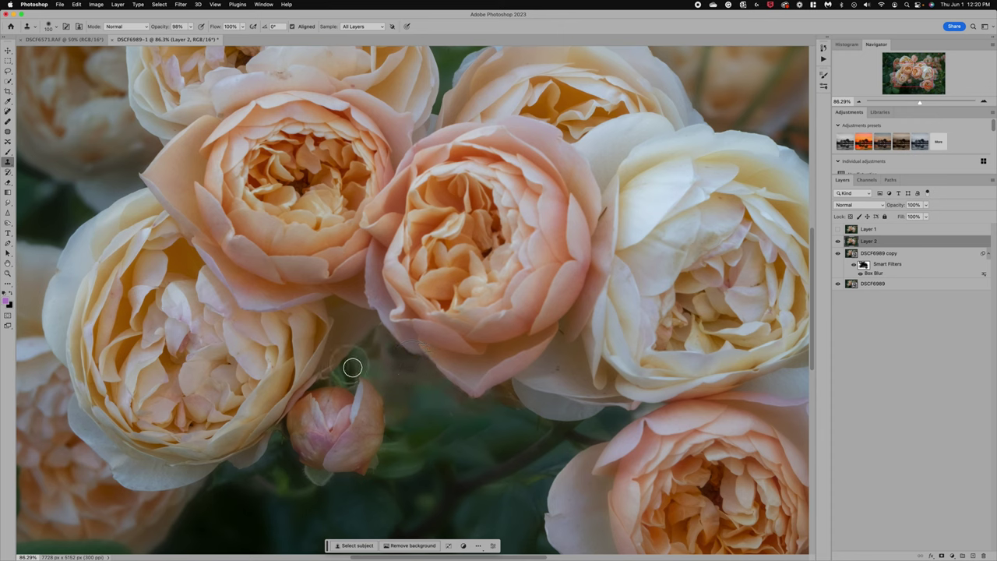
{"action": "key", "text": "super+z"}
{"action": "mouse_move", "coordinate": [394, 350]}
{"action": "left_mouse_down"}
{"action": "mouse_move", "coordinate": [416, 374]}
{"action": "mouse_move", "coordinate": [394, 352]}
{"action": "mouse_move", "coordinate": [419, 363]}
{"action": "left_mouse_up"}
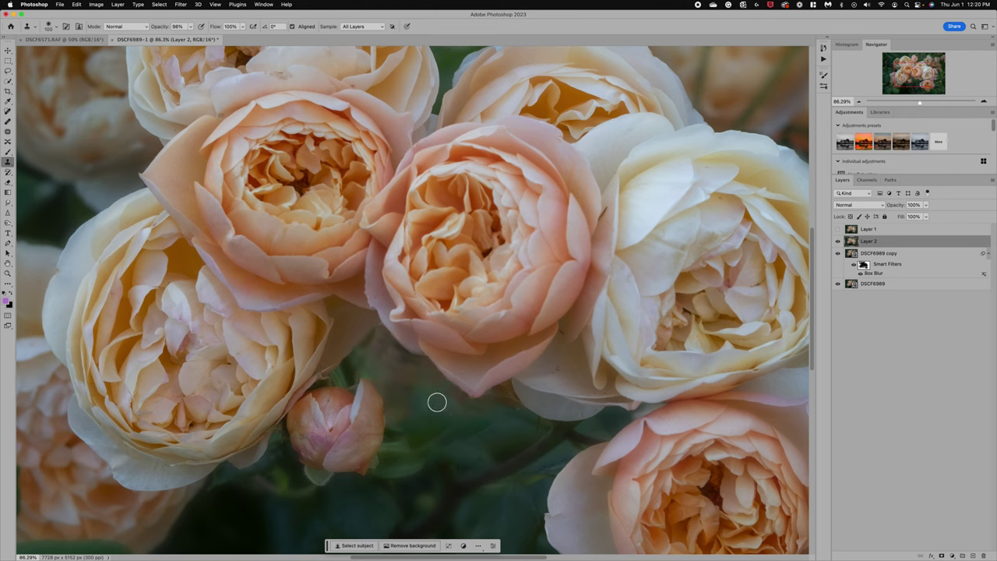
Clone dark background around the bud, under the centre rose and along its lower petal edge
{"action": "mouse_move", "coordinate": [452, 392]}
{"action": "left_mouse_down"}
{"action": "mouse_move", "coordinate": [486, 408]}
{"action": "mouse_move", "coordinate": [511, 389]}
{"action": "mouse_move", "coordinate": [522, 414]}
{"action": "mouse_move", "coordinate": [503, 393]}
{"action": "left_mouse_up"}
{"action": "mouse_move", "coordinate": [421, 366]}
{"action": "left_mouse_down"}
{"action": "mouse_move", "coordinate": [387, 340]}
{"action": "mouse_move", "coordinate": [402, 353]}
{"action": "left_mouse_up"}
{"action": "mouse_move", "coordinate": [432, 369]}
{"action": "left_mouse_down"}
{"action": "mouse_move", "coordinate": [425, 363]}
{"action": "mouse_move", "coordinate": [446, 394]}
{"action": "left_mouse_up"}
{"action": "mouse_move", "coordinate": [402, 436]}
{"action": "left_mouse_down"}
{"action": "mouse_move", "coordinate": [395, 427]}
{"action": "mouse_move", "coordinate": [392, 441]}
{"action": "mouse_move", "coordinate": [389, 412]}
{"action": "mouse_move", "coordinate": [393, 428]}
{"action": "left_mouse_up"}
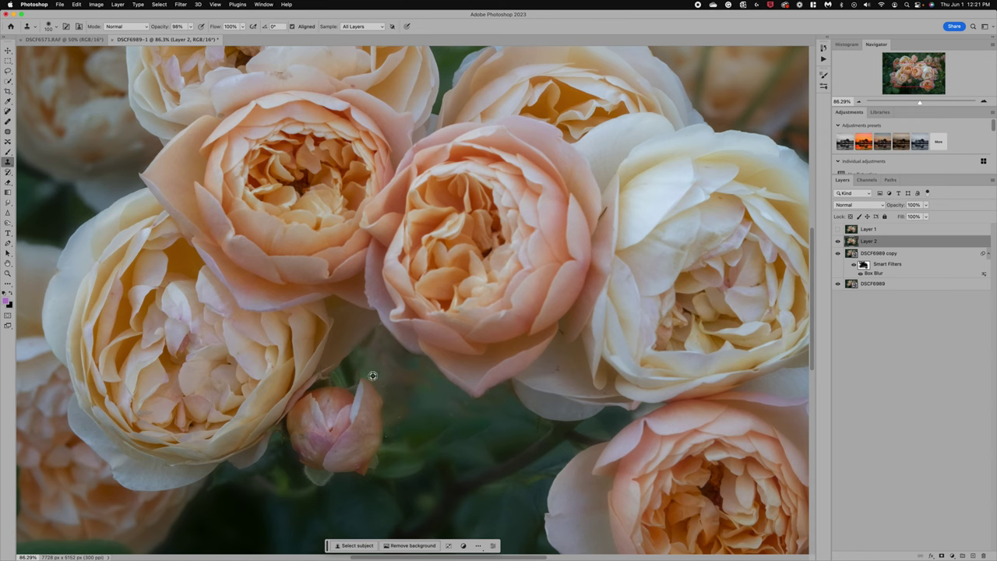
{"action": "mouse_move", "coordinate": [378, 383]}
{"action": "left_mouse_down"}
{"action": "mouse_move", "coordinate": [387, 443]}
{"action": "mouse_move", "coordinate": [383, 388]}
{"action": "mouse_move", "coordinate": [394, 423]}
{"action": "left_mouse_up"}
{"action": "left_click_drag", "start_coordinate": [365, 353], "coordinate": [380, 338]}
{"action": "left_click_drag", "start_coordinate": [366, 341], "coordinate": [380, 328]}
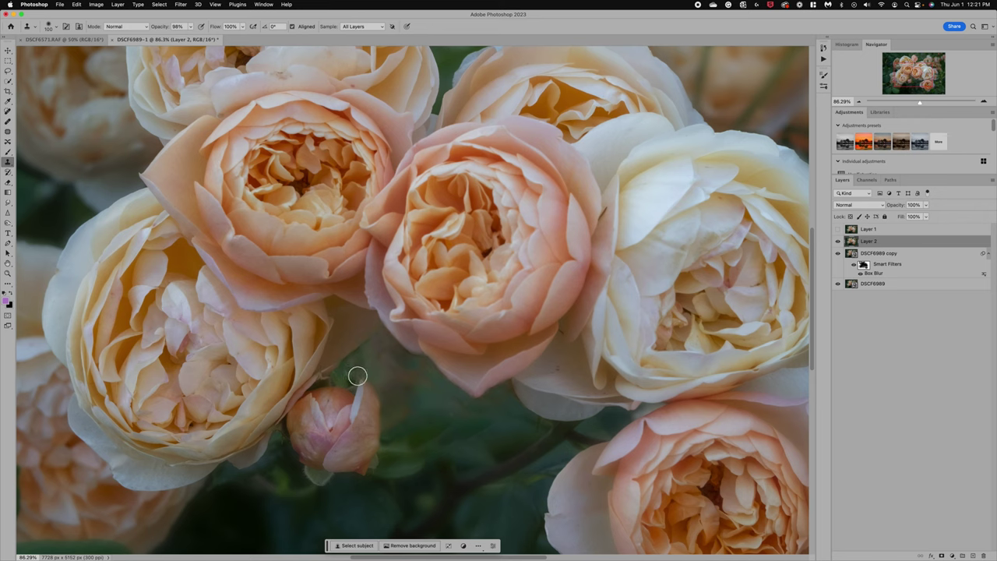
{"action": "left_click", "coordinate": [369, 383], "text": "alt"}
{"action": "mouse_move", "coordinate": [383, 355]}
{"action": "left_mouse_down"}
{"action": "mouse_move", "coordinate": [349, 363]}
{"action": "mouse_move", "coordinate": [359, 356]}
{"action": "left_mouse_up"}
Toggle Layer 2 off, on and off to compare the retouch with the original
{"action": "scroll", "coordinate": [435, 409], "scroll_direction": "down", "scroll_amount": 5}
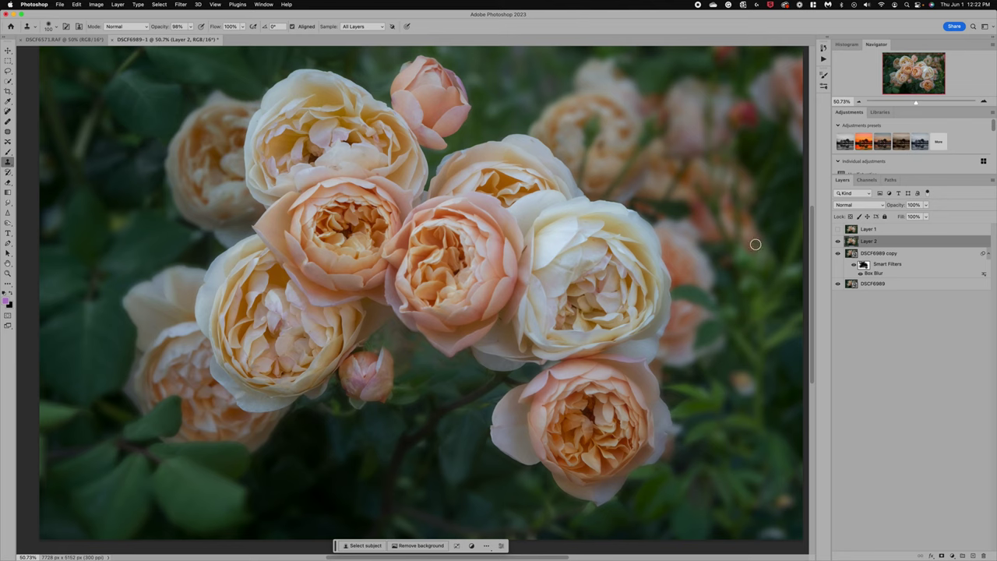
{"action": "left_click", "coordinate": [839, 243]}
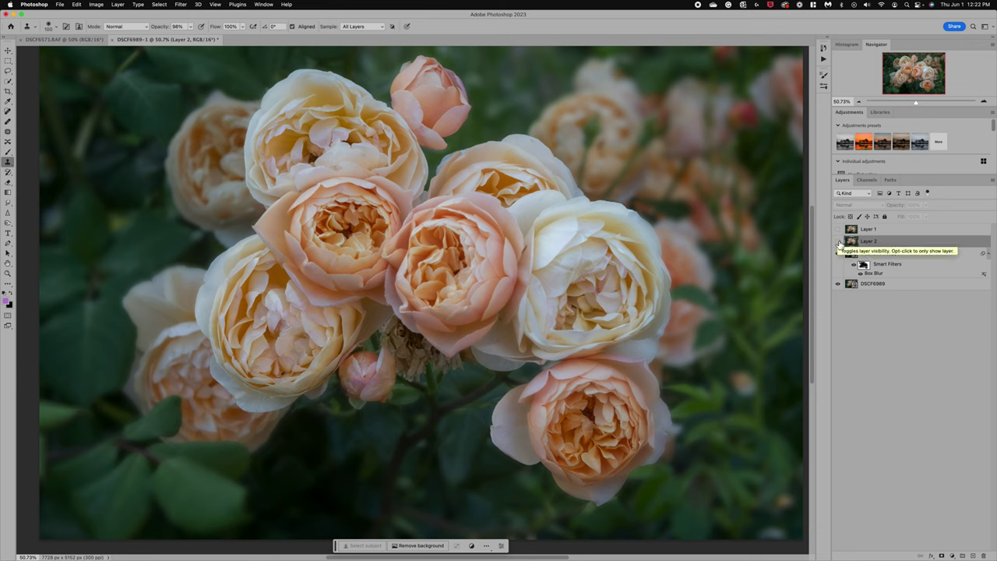
{"action": "left_click", "coordinate": [839, 241]}
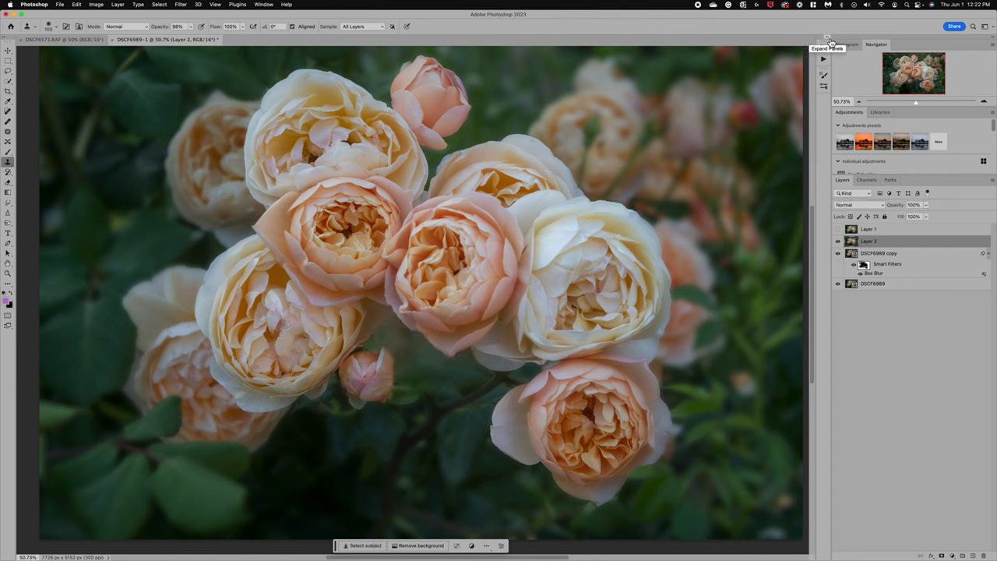
{"action": "left_click", "coordinate": [838, 242]}
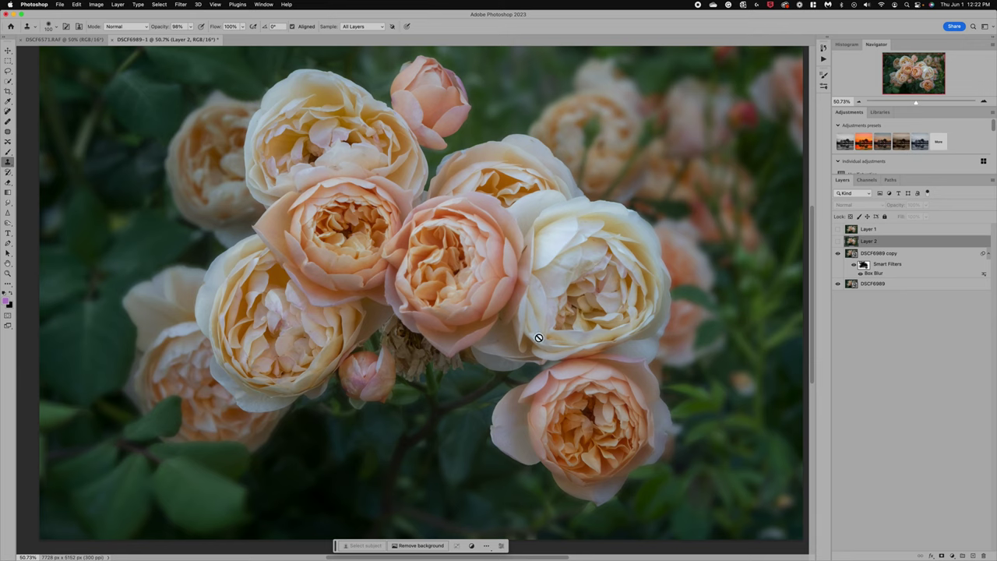
Paint white at 49% brush opacity on the Box Blur mask over the dried flowers
{"action": "left_click", "coordinate": [863, 264]}
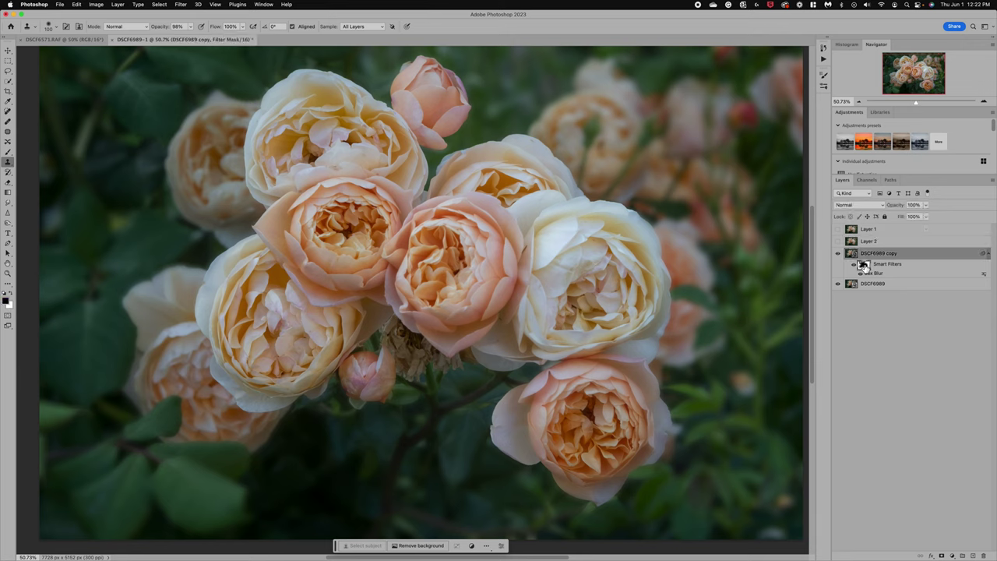
{"action": "left_click", "coordinate": [9, 156]}
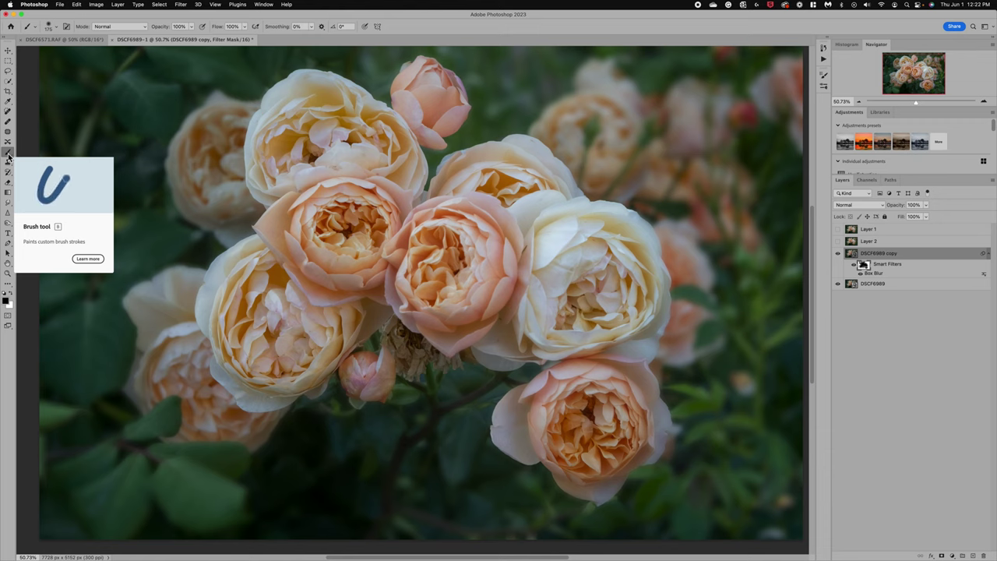
{"action": "left_click", "coordinate": [193, 28]}
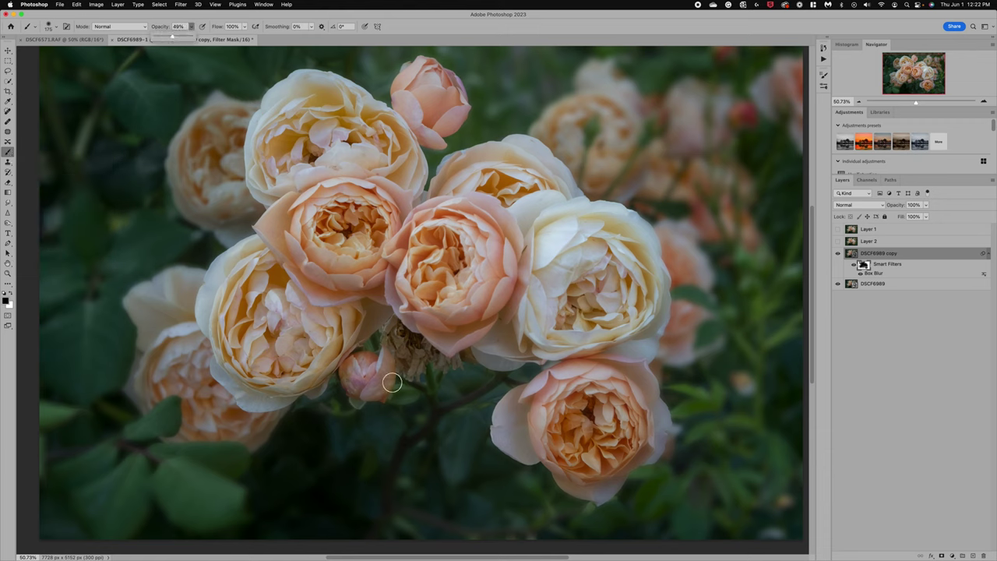
{"action": "left_click", "coordinate": [396, 346]}
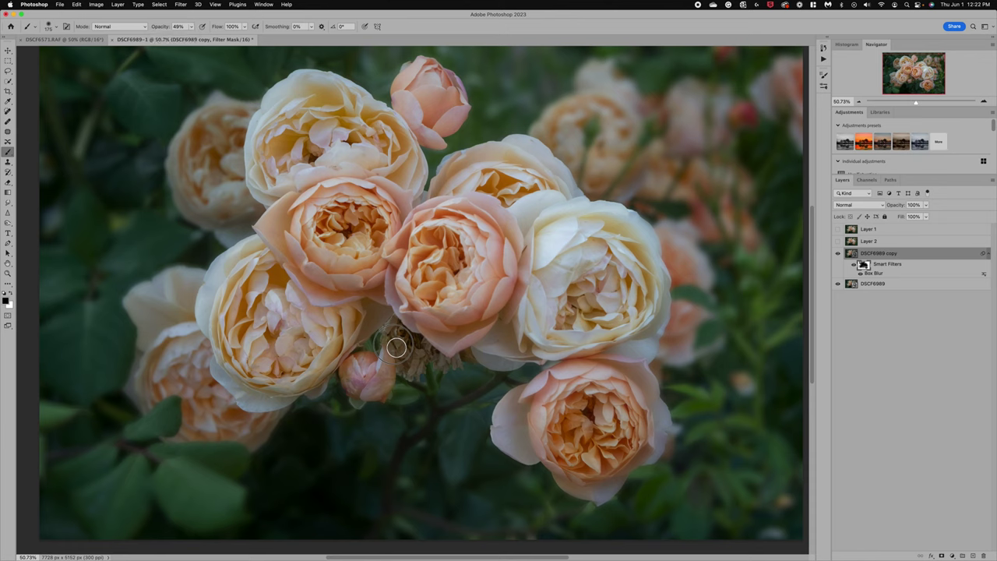
{"action": "left_click", "coordinate": [11, 296]}
{"action": "mouse_move", "coordinate": [379, 348]}
{"action": "left_mouse_down"}
{"action": "mouse_move", "coordinate": [475, 371]}
{"action": "mouse_move", "coordinate": [479, 361]}
{"action": "mouse_move", "coordinate": [436, 386]}
{"action": "mouse_move", "coordinate": [412, 387]}
{"action": "mouse_move", "coordinate": [428, 378]}
{"action": "mouse_move", "coordinate": [397, 332]}
{"action": "mouse_move", "coordinate": [435, 356]}
{"action": "mouse_move", "coordinate": [378, 319]}
{"action": "mouse_move", "coordinate": [394, 350]}
{"action": "mouse_move", "coordinate": [474, 363]}
{"action": "mouse_move", "coordinate": [444, 401]}
{"action": "mouse_move", "coordinate": [405, 394]}
{"action": "mouse_move", "coordinate": [359, 405]}
{"action": "mouse_move", "coordinate": [331, 385]}
{"action": "mouse_move", "coordinate": [348, 403]}
{"action": "mouse_move", "coordinate": [438, 412]}
{"action": "mouse_move", "coordinate": [385, 346]}
{"action": "mouse_move", "coordinate": [369, 355]}
{"action": "mouse_move", "coordinate": [494, 387]}
{"action": "mouse_move", "coordinate": [435, 406]}
{"action": "mouse_move", "coordinate": [401, 459]}
{"action": "mouse_move", "coordinate": [476, 409]}
{"action": "left_mouse_up"}
Select the DSCF6989 copy smart object's image thumbnail in the Layers panel
{"action": "scroll", "coordinate": [477, 409], "scroll_direction": "down", "scroll_amount": 3}
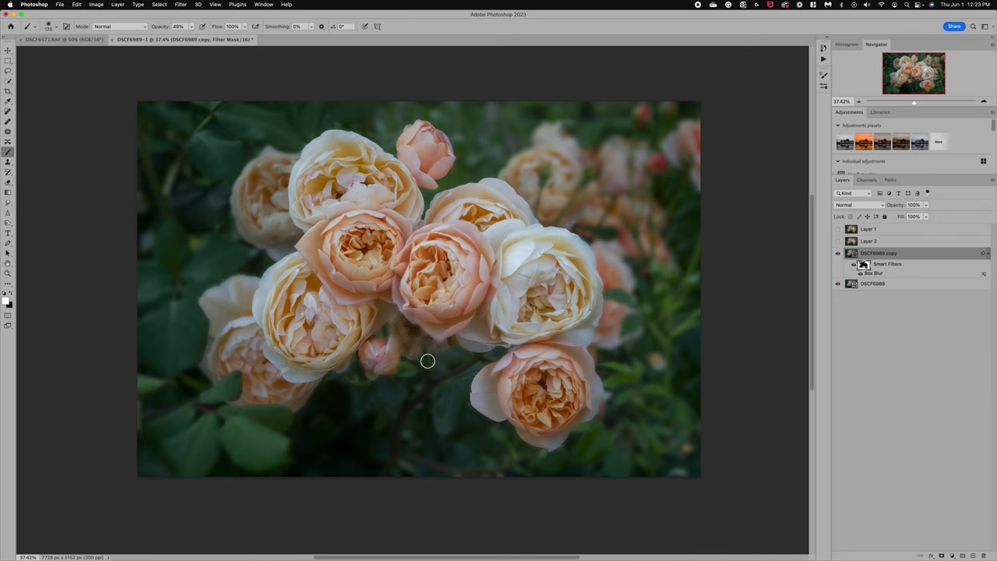
{"action": "scroll", "coordinate": [428, 361], "scroll_direction": "up", "scroll_amount": 2}
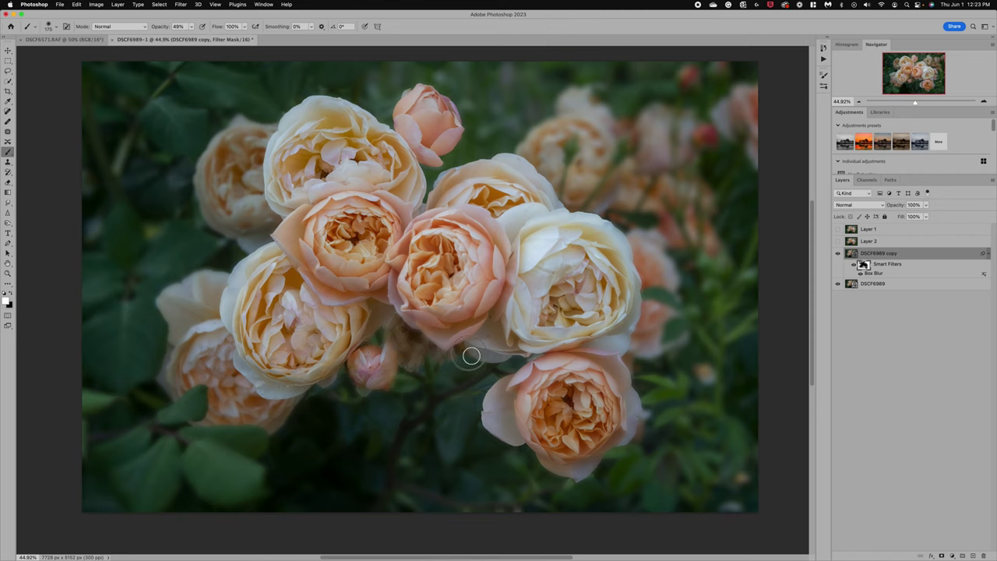
{"action": "left_click", "coordinate": [850, 255]}
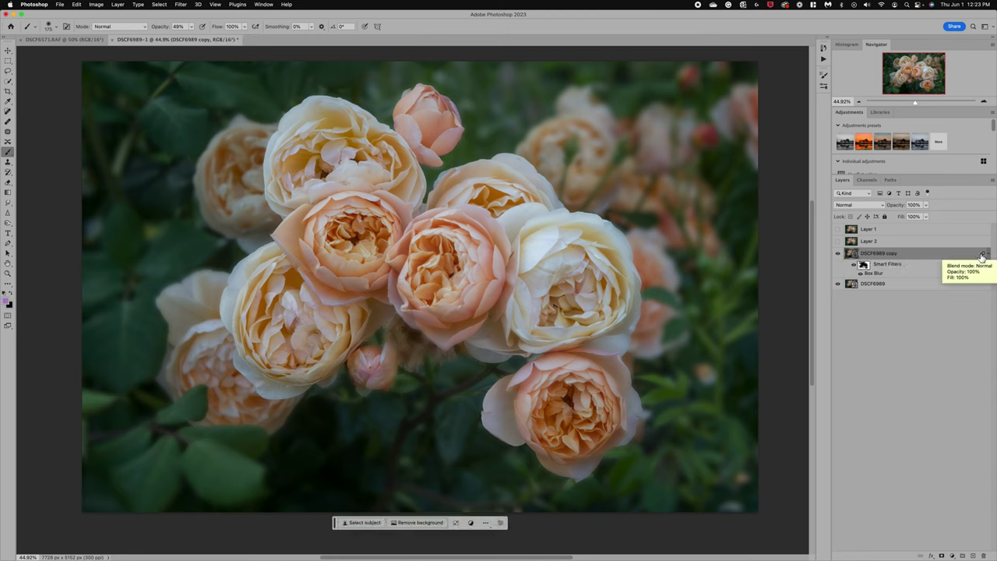
Create Layer 3 and apply Oil Paint at Stylization 9.9, Angle −60, Shine 0.2
{"action": "key", "text": "super+shift+alt+n"}
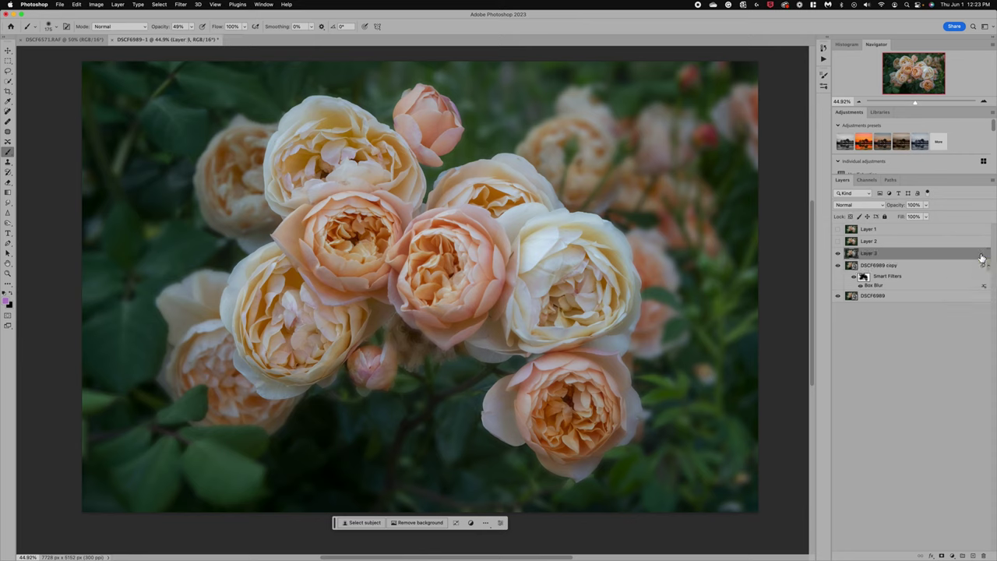
{"action": "left_click", "coordinate": [187, 6]}
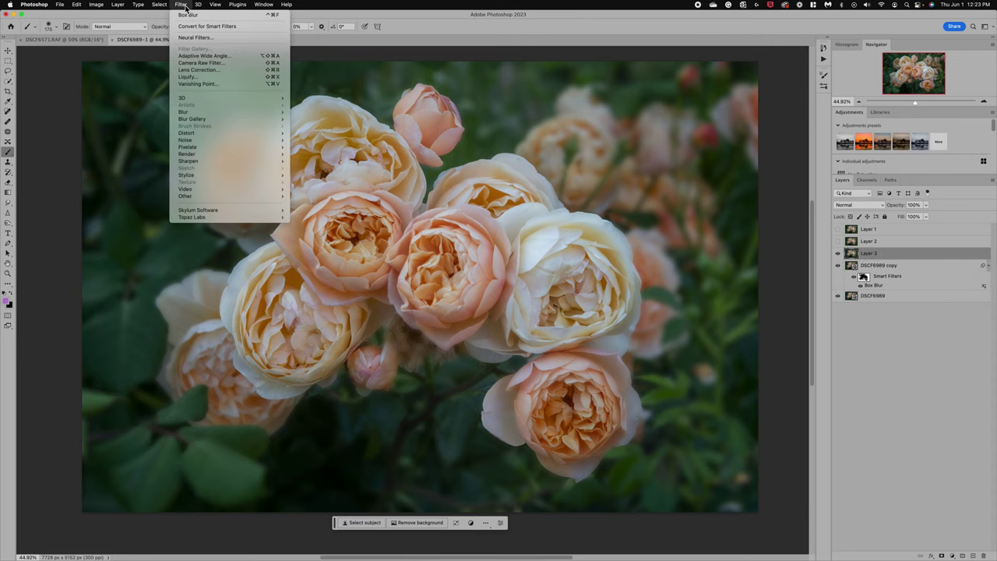
{"action": "mouse_move", "coordinate": [197, 175]}
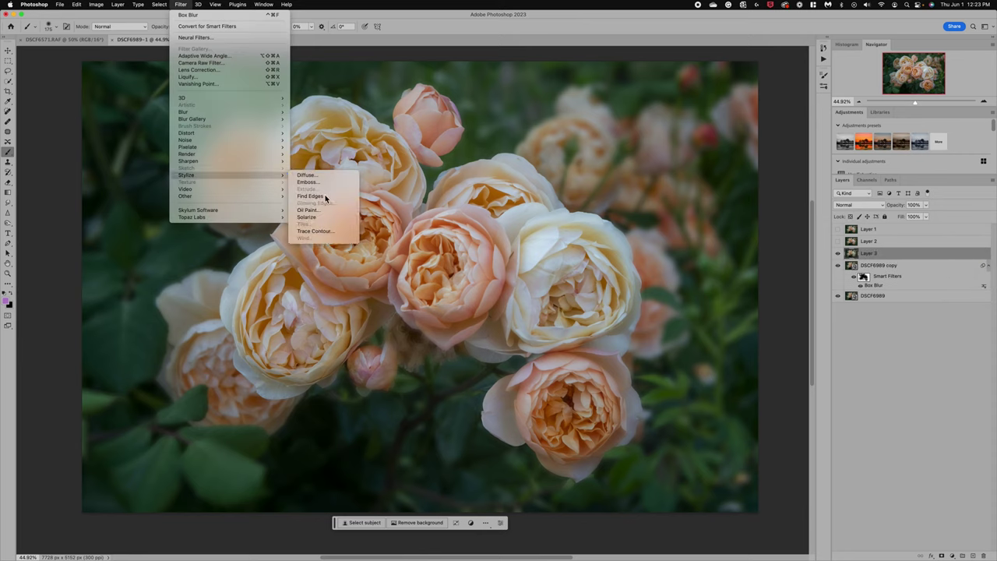
{"action": "left_click", "coordinate": [324, 212]}
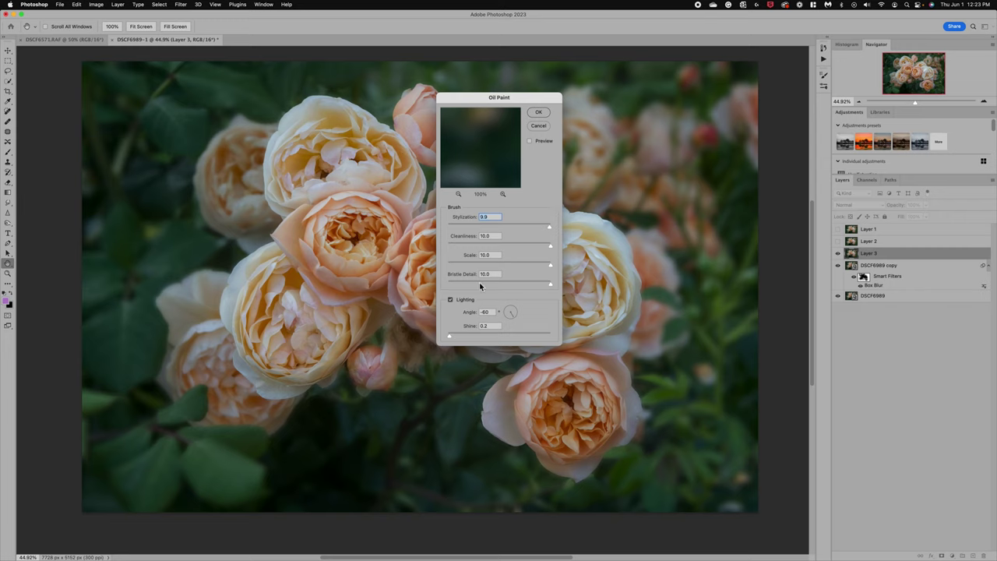
{"action": "left_click", "coordinate": [541, 115]}
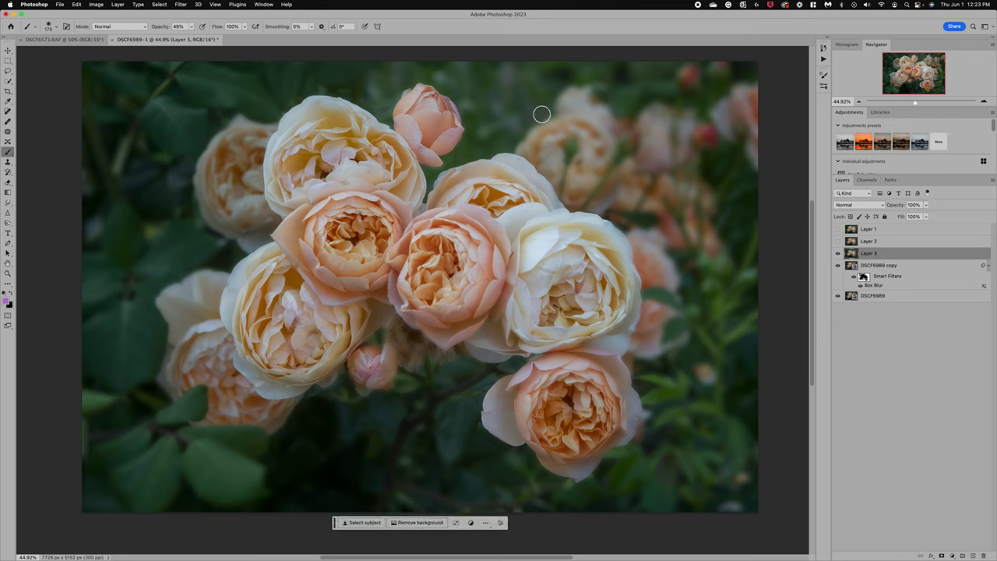
Set Layer 3 to 58% opacity, add a layer mask, and prepare a larger black brush
{"action": "left_click", "coordinate": [927, 205]}
{"action": "left_click", "coordinate": [942, 555]}
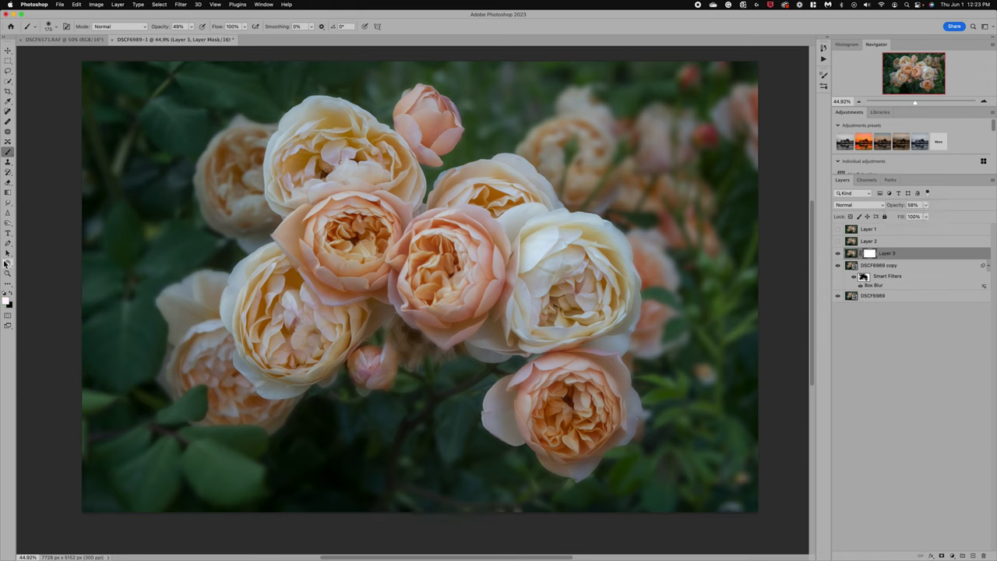
{"action": "left_click", "coordinate": [5, 293]}
{"action": "key", "text": "bracketright"}
{"action": "key", "text": "bracketright"}
{"action": "key", "text": "bracketright"}
Add a Selective Color adjustment layer and raise Magenta in the Reds to +18
{"action": "left_click", "coordinate": [952, 556]}
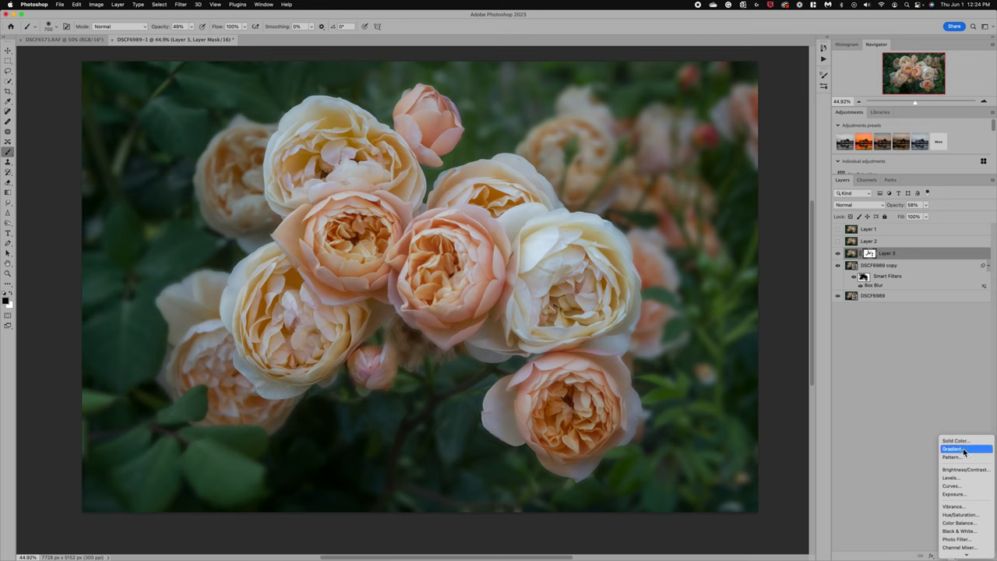
{"action": "mouse_move", "coordinate": [965, 555]}
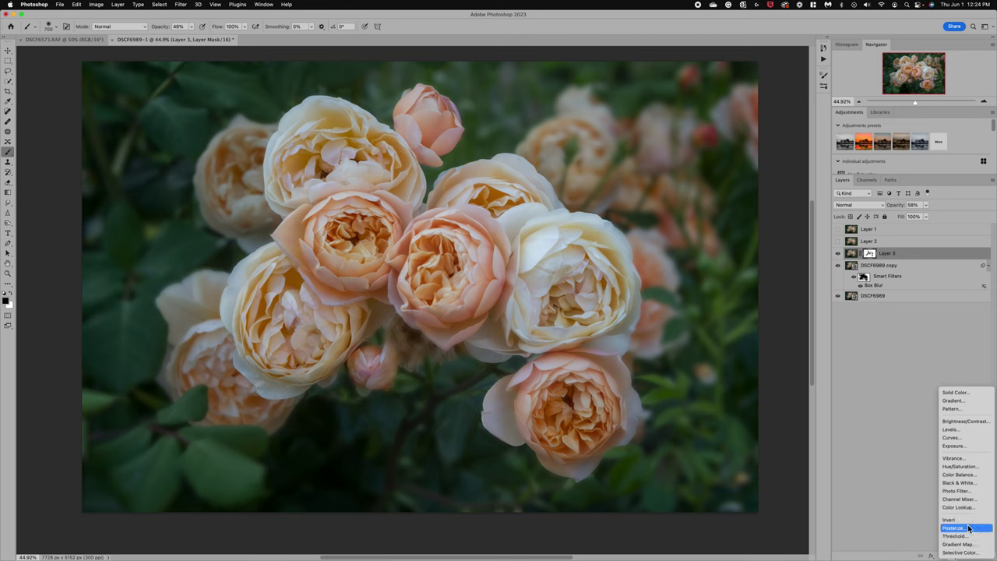
{"action": "left_click", "coordinate": [958, 553]}
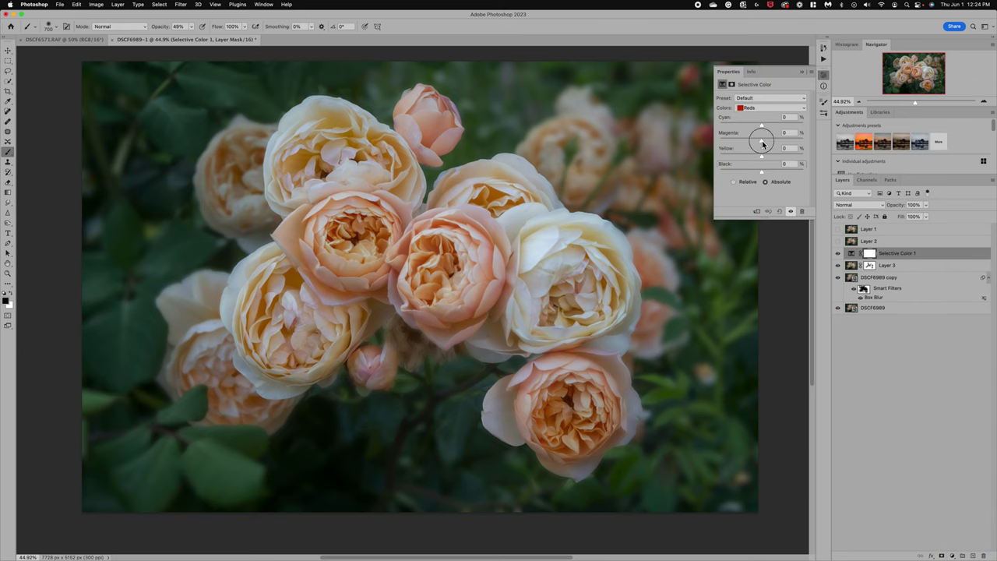
{"action": "left_click_drag", "start_coordinate": [763, 143], "coordinate": [768, 144]}
Set the Yellows' Magenta to +2, comparing before and after, then collapse the properties
{"action": "left_click", "coordinate": [762, 109]}
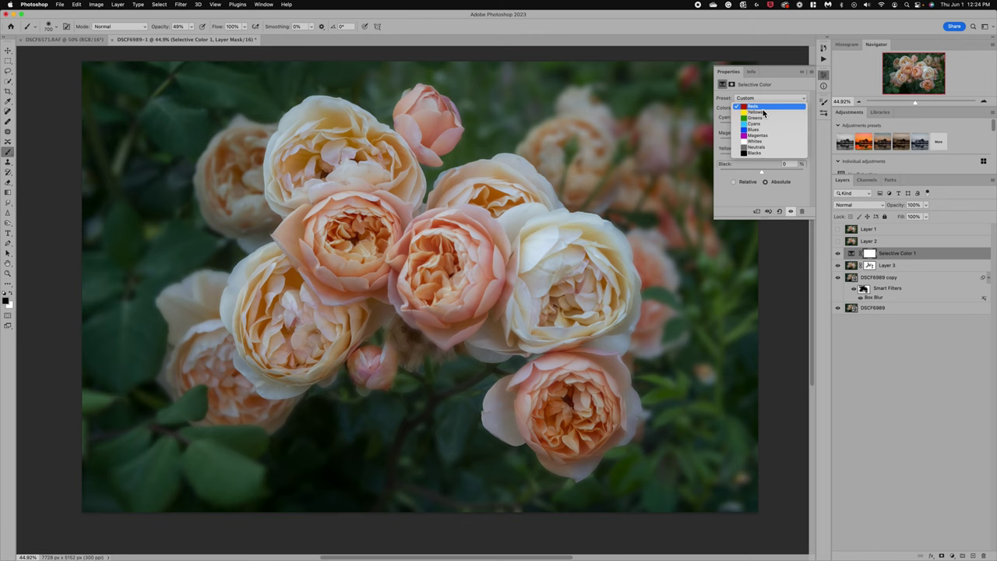
{"action": "left_click", "coordinate": [760, 113]}
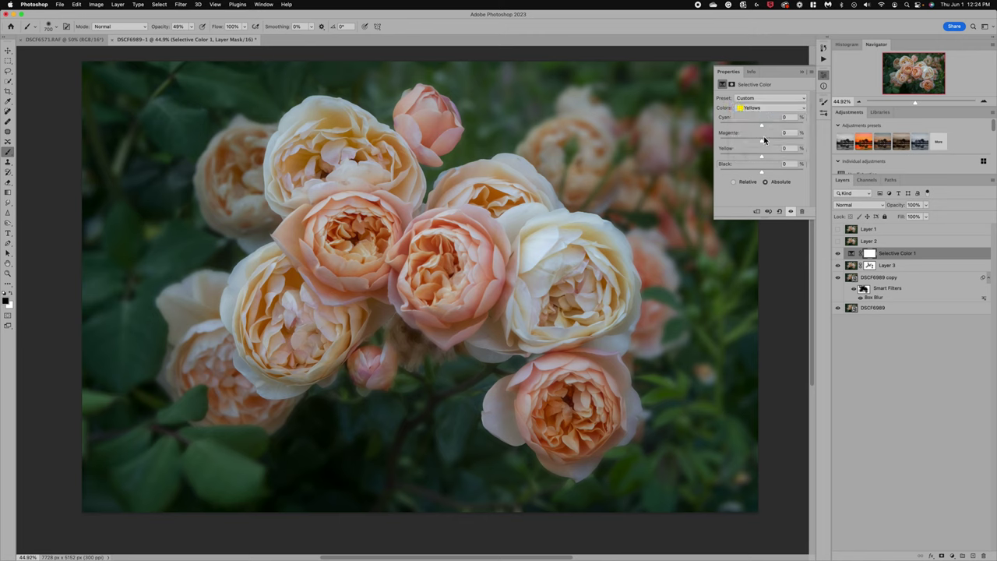
{"action": "left_click_drag", "start_coordinate": [762, 142], "coordinate": [767, 144]}
{"action": "left_click", "coordinate": [838, 254]}
{"action": "left_click", "coordinate": [839, 254]}
{"action": "left_click", "coordinate": [765, 143]}
{"action": "left_click_drag", "start_coordinate": [765, 143], "coordinate": [763, 143]}
{"action": "left_click", "coordinate": [802, 73]}
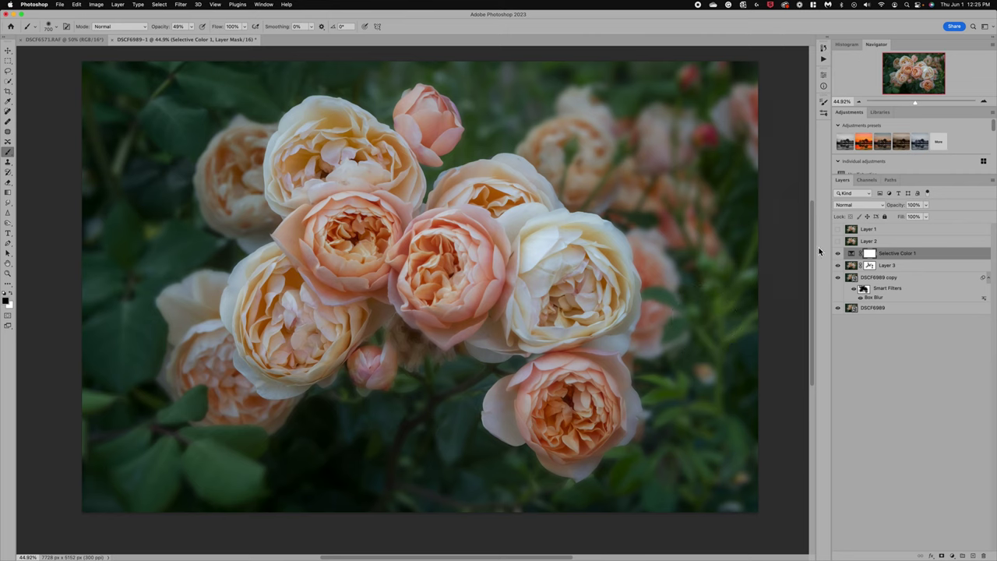
Save the layered edit to DSCF6989-Edit.tif and wait for saving to complete
{"action": "left_click", "coordinate": [60, 4]}
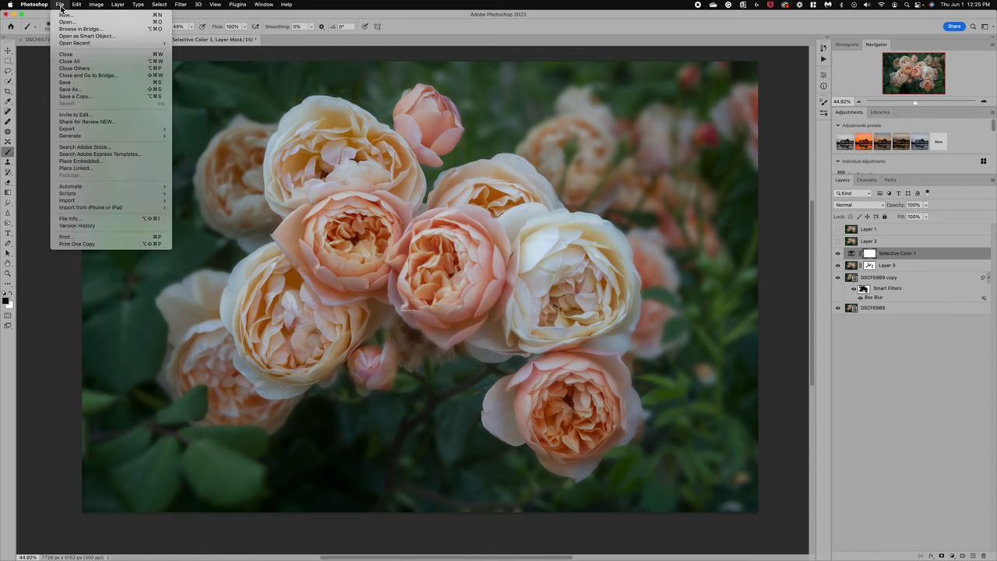
{"action": "left_click", "coordinate": [73, 82]}
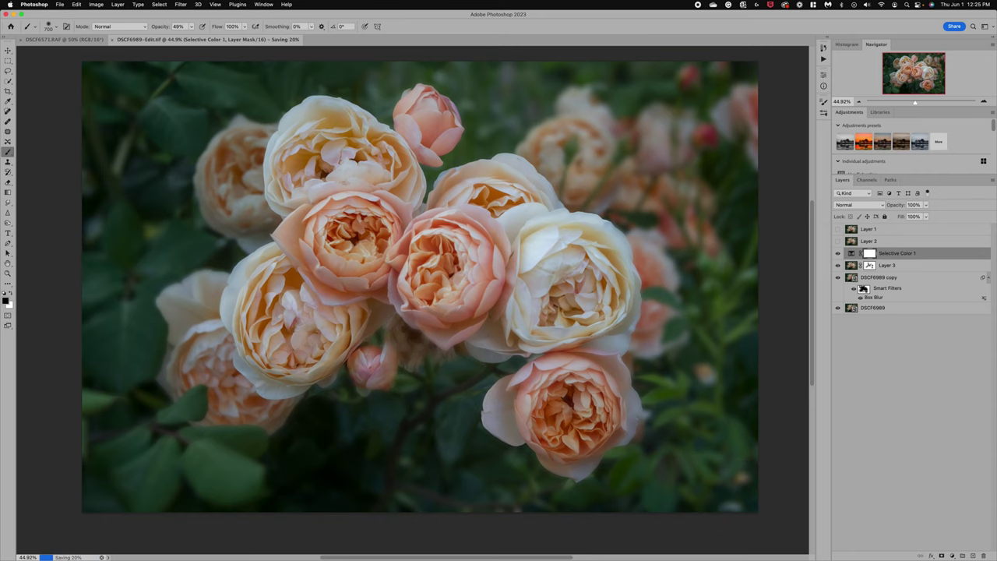
{"action": "mouse_move", "coordinate": [740, 545]}
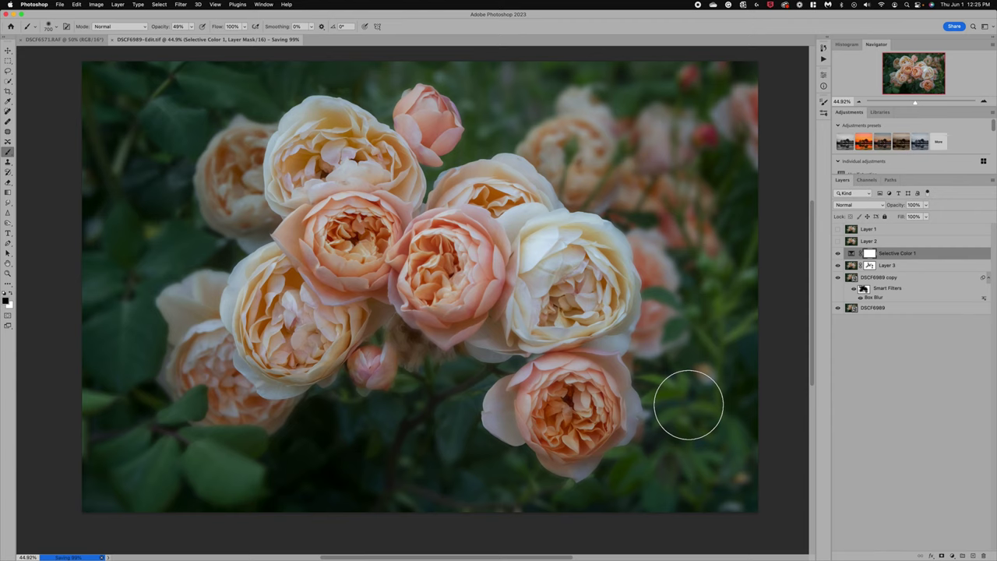
{"action": "mouse_move", "coordinate": [818, 550]}
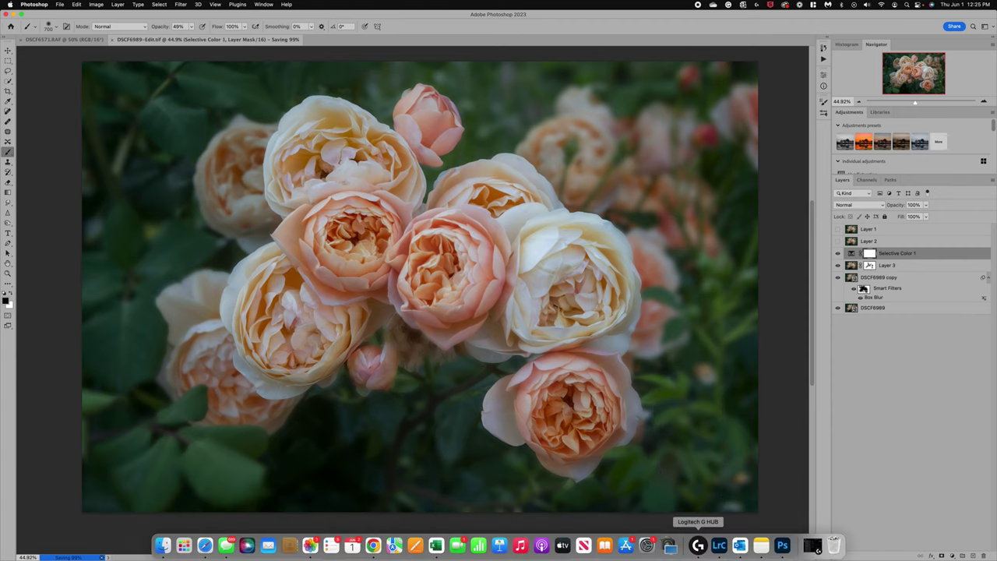
In Lightroom, load DSCF6989-Edit.tif as the Active image and zoom into both photos for detail
{"action": "left_click", "coordinate": [720, 545]}
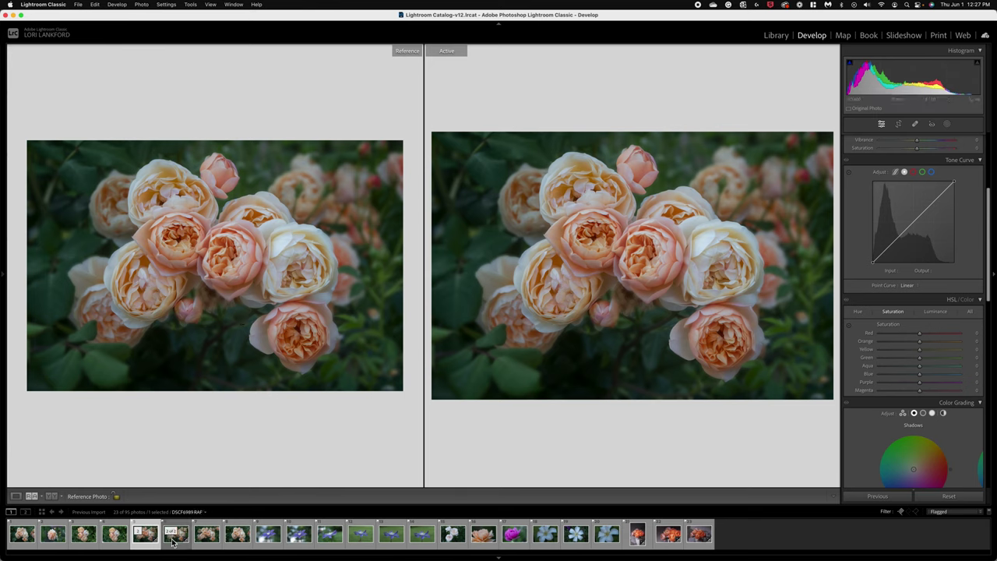
{"action": "left_click_drag", "start_coordinate": [173, 539], "coordinate": [498, 355]}
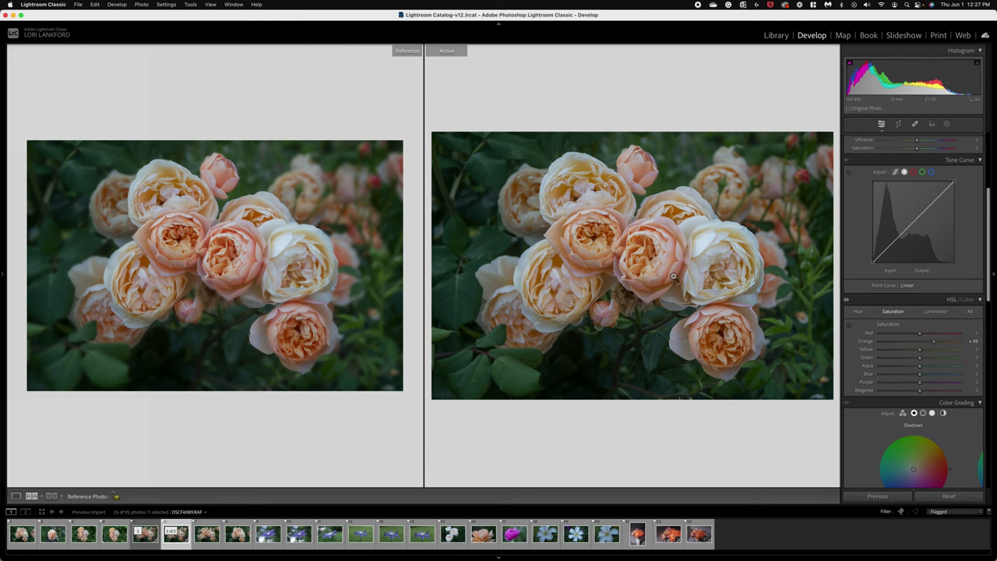
{"action": "left_click", "coordinate": [256, 343]}
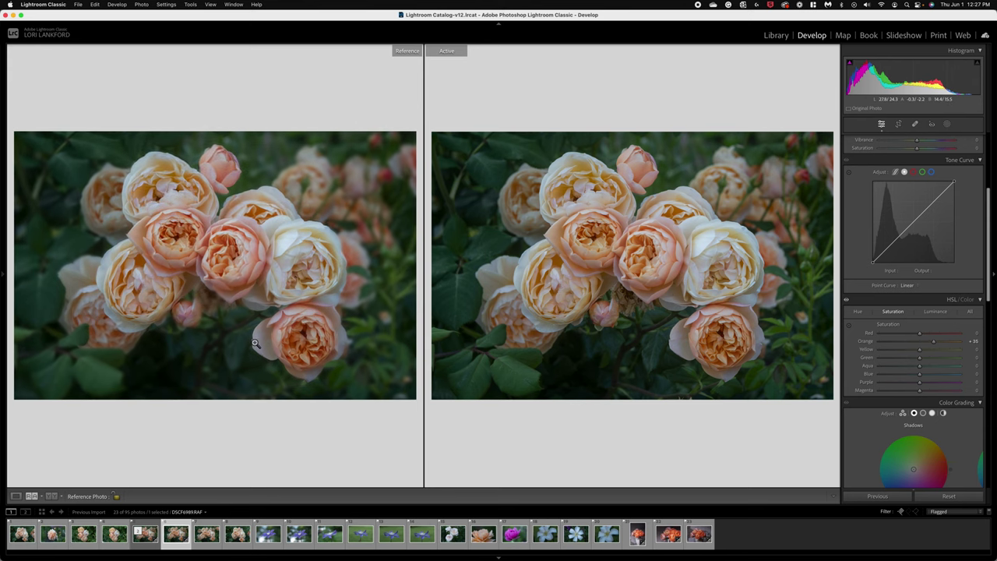
{"action": "left_click", "coordinate": [254, 344]}
{"action": "left_click_drag", "start_coordinate": [256, 344], "coordinate": [106, 335]}
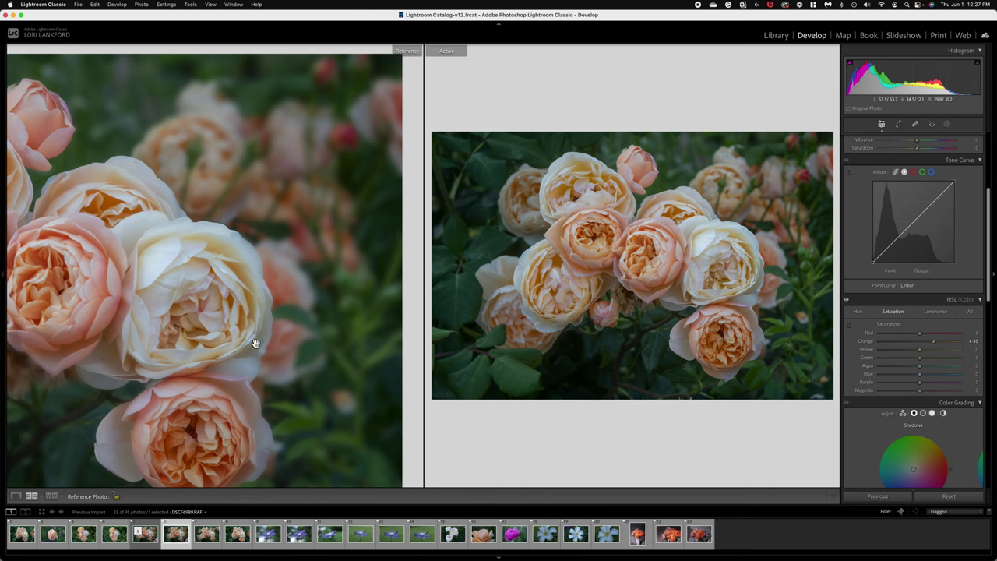
{"action": "left_click", "coordinate": [690, 288]}
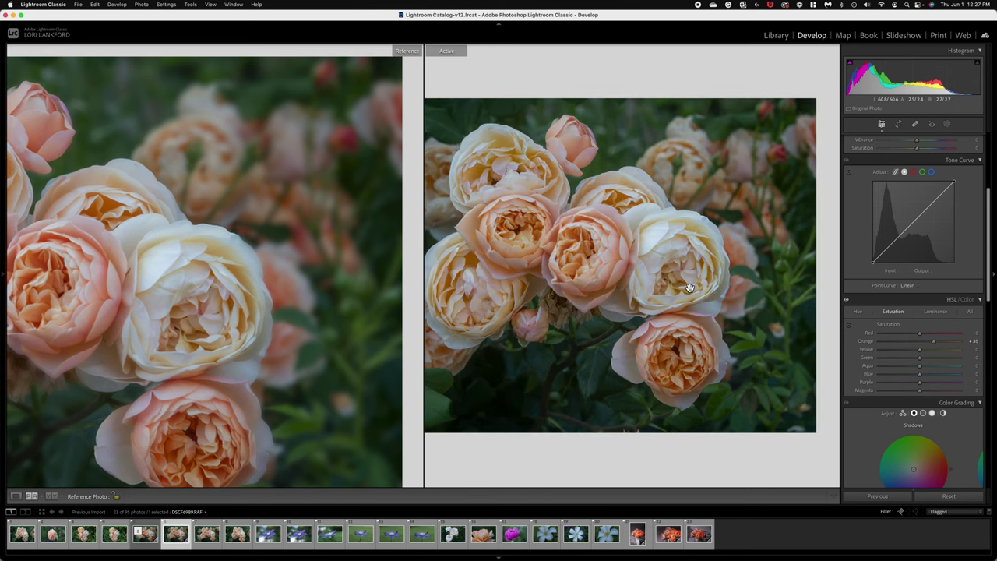
{"action": "left_click", "coordinate": [689, 288]}
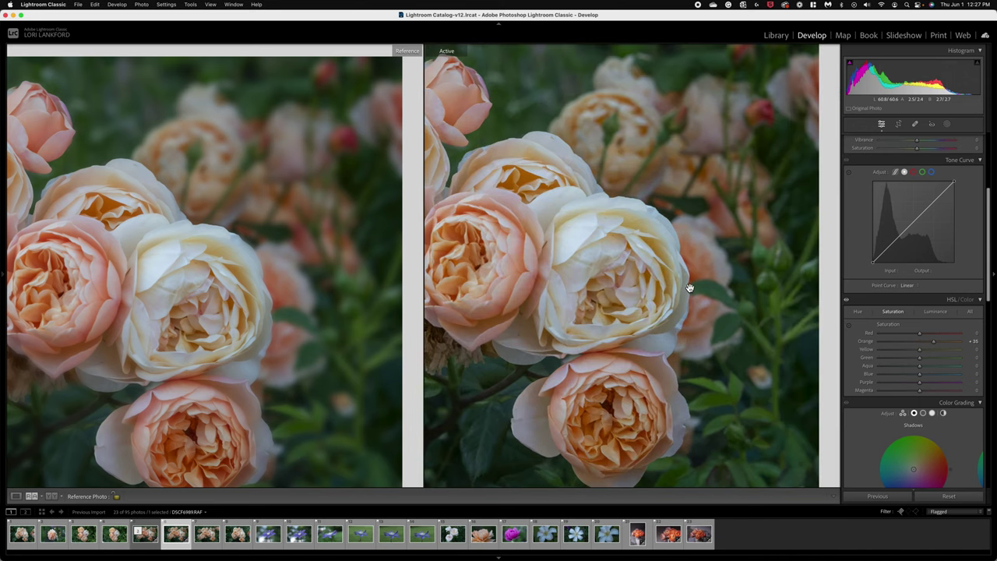
{"action": "left_click", "coordinate": [689, 289]}
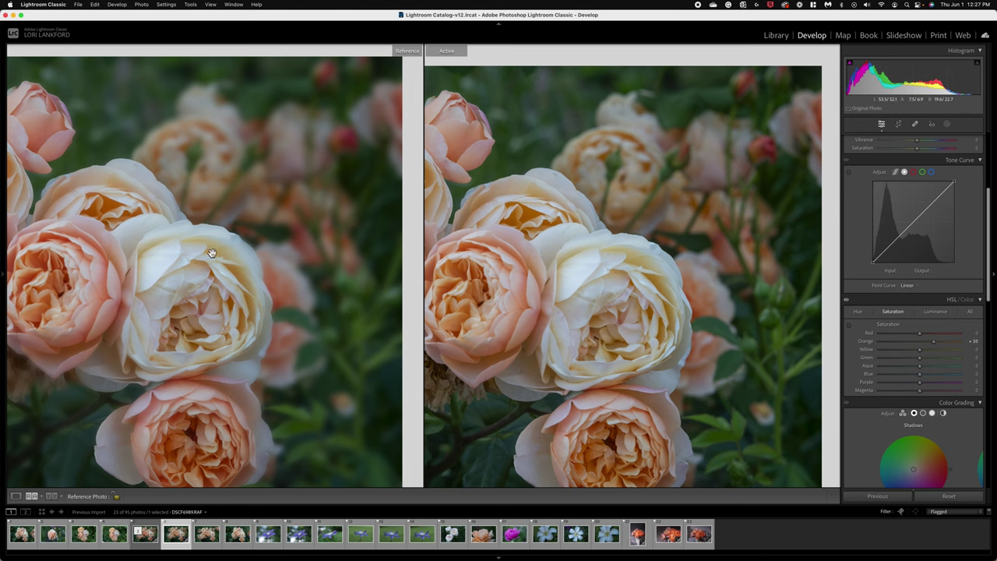
{"action": "left_click", "coordinate": [574, 260]}
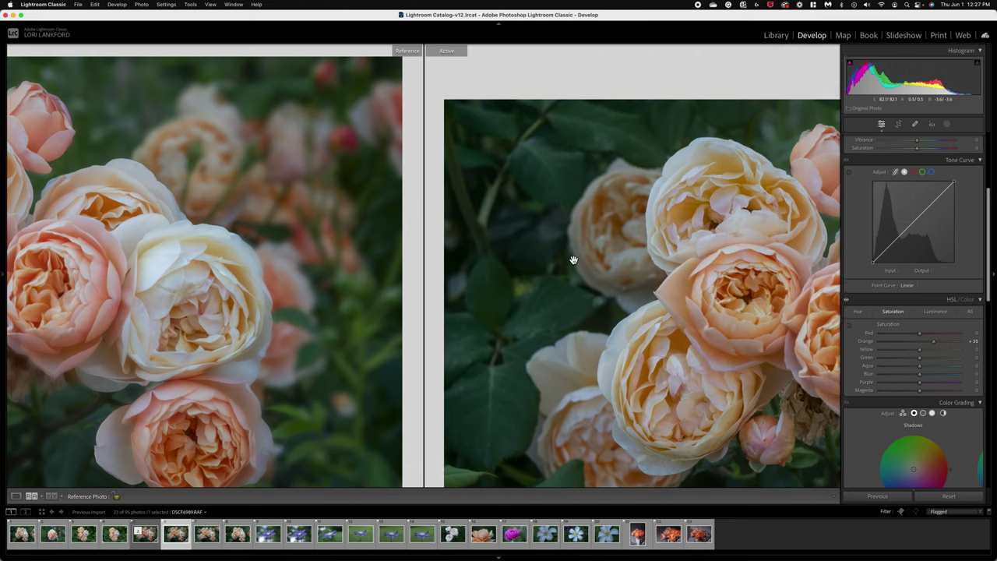
{"action": "left_click", "coordinate": [150, 275]}
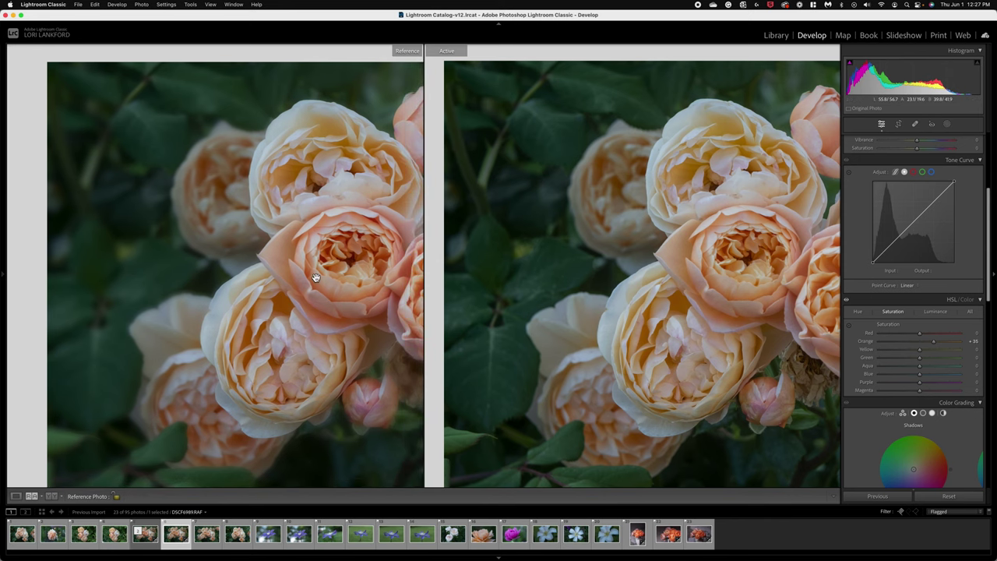
Load another rose photo as the Active image and pan around both zoomed photos
{"action": "left_click", "coordinate": [208, 537]}
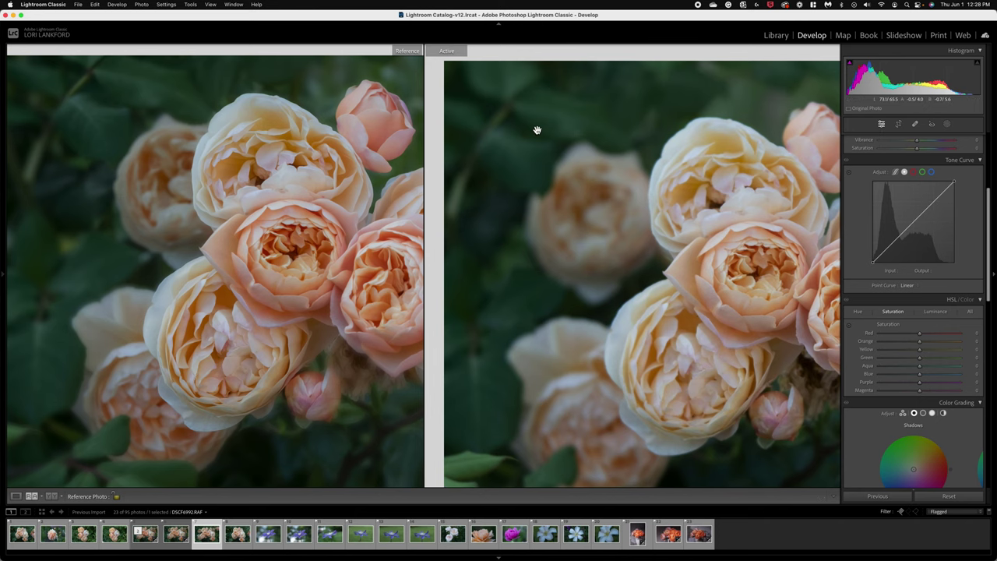
{"action": "left_click_drag", "start_coordinate": [109, 220], "coordinate": [114, 232]}
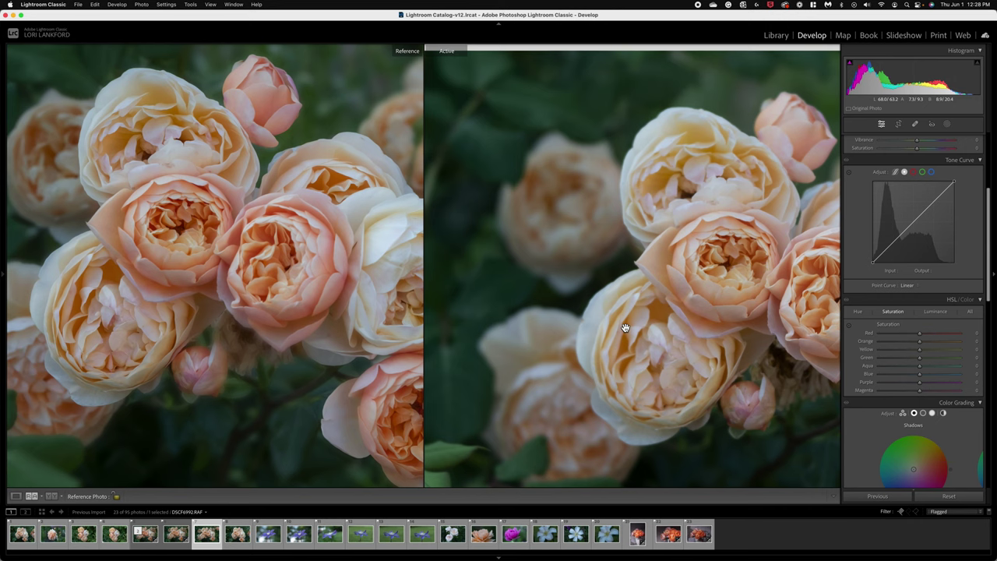
{"action": "scroll", "coordinate": [354, 326], "scroll_direction": "right", "scroll_amount": 10}
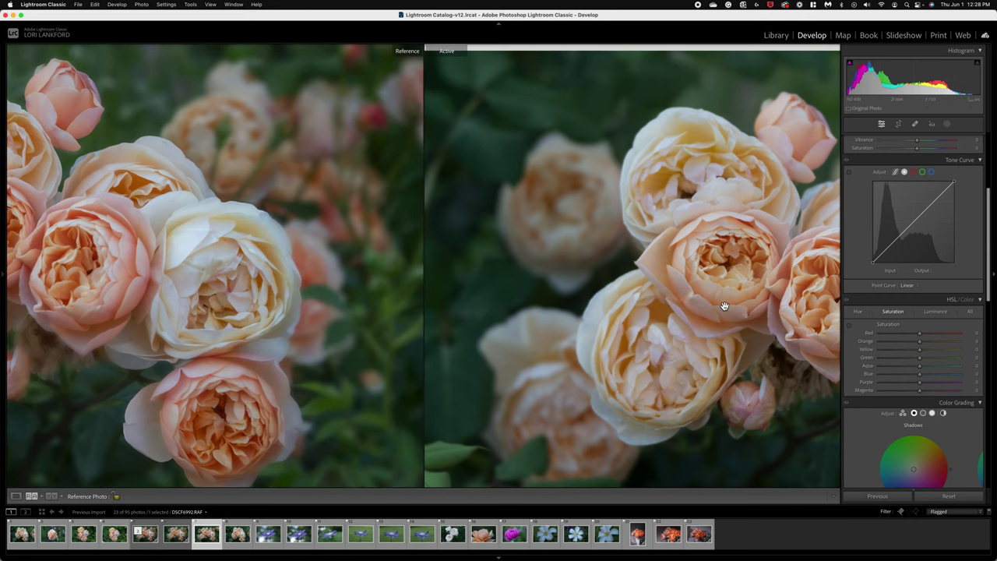
{"action": "scroll", "coordinate": [723, 306], "scroll_direction": "right", "scroll_amount": 10}
{"action": "scroll", "coordinate": [723, 306], "scroll_direction": "right", "scroll_amount": 5}
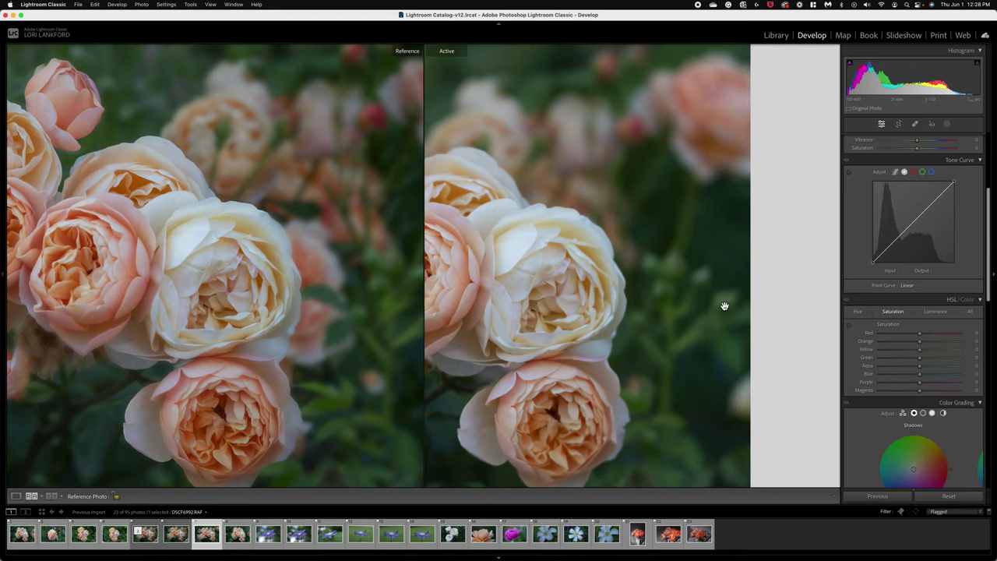
{"action": "scroll", "coordinate": [724, 307], "scroll_direction": "down", "scroll_amount": 2}
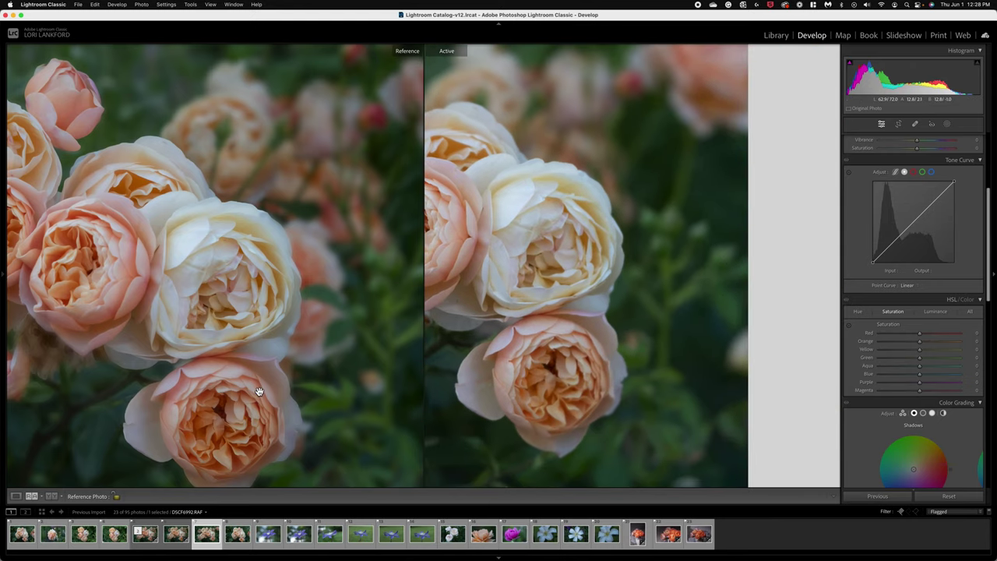
{"action": "scroll", "coordinate": [258, 391], "scroll_direction": "down", "scroll_amount": 3}
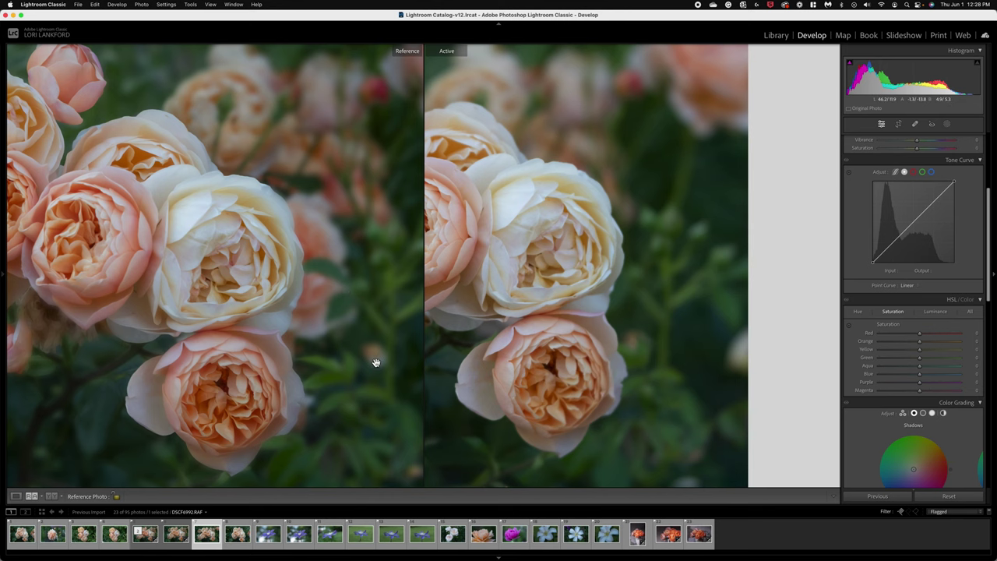
{"action": "scroll", "coordinate": [376, 362], "scroll_direction": "left", "scroll_amount": 5}
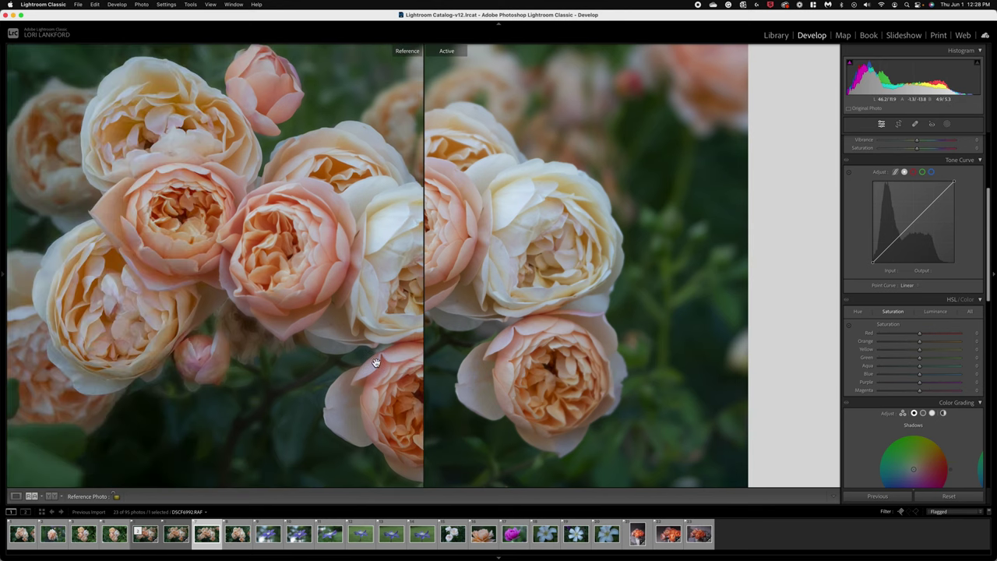
Switch to Loupe view showing the rose photo fitted, briefly zooming to check detail
{"action": "left_click", "coordinate": [17, 497]}
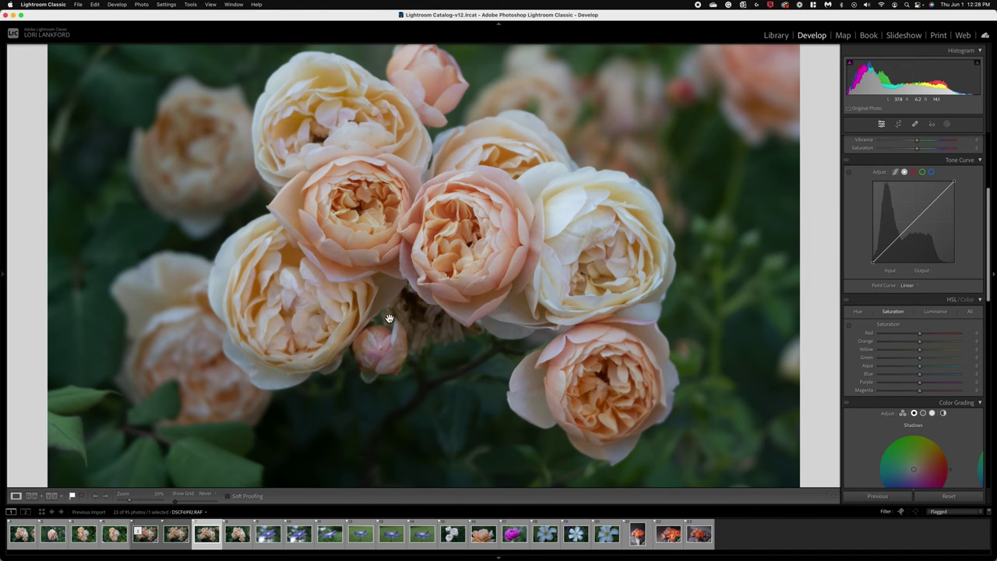
{"action": "left_click", "coordinate": [389, 319]}
{"action": "left_click", "coordinate": [388, 318]}
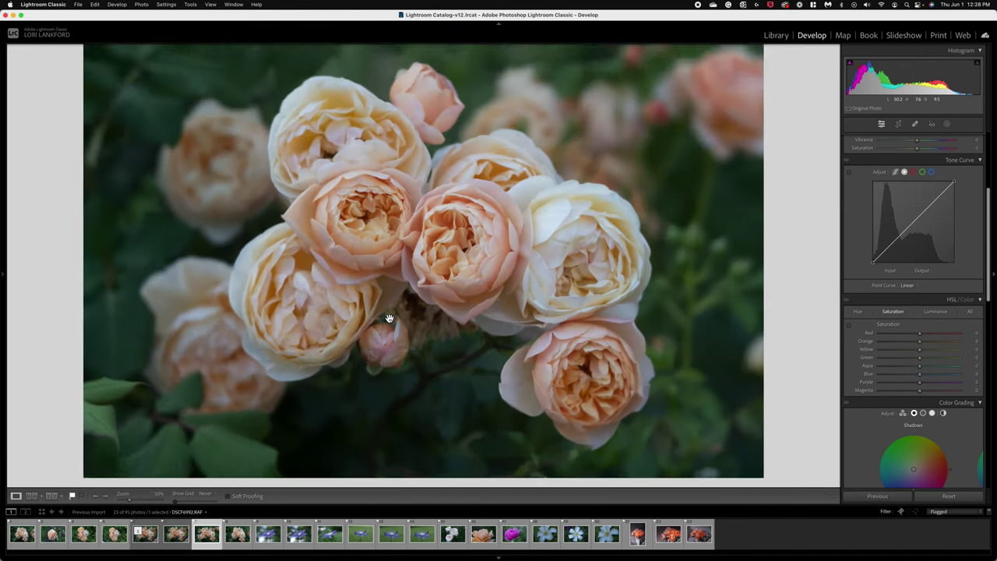
{"action": "left_click", "coordinate": [389, 318]}
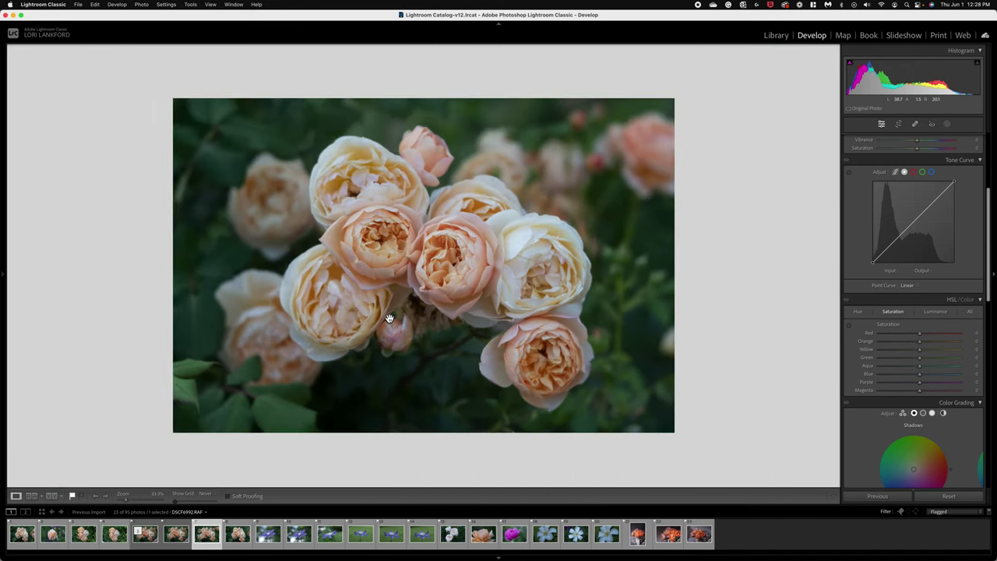